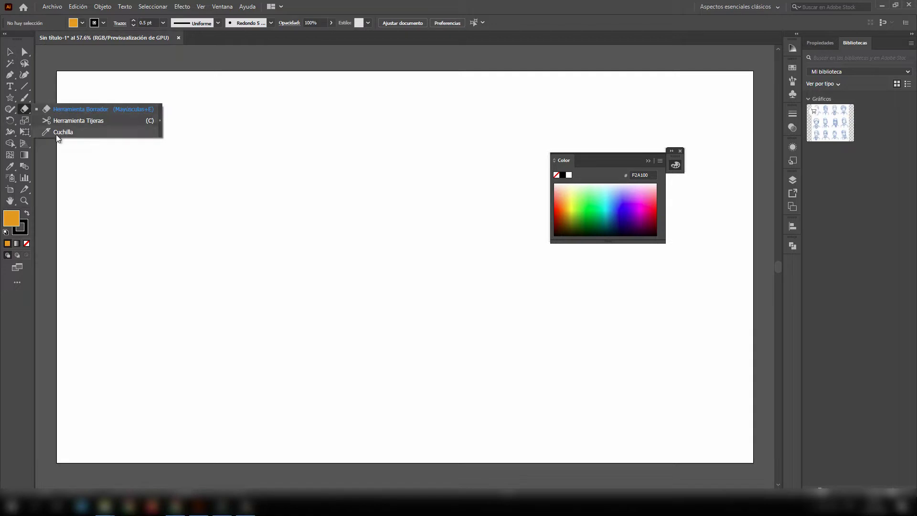
# - Draw an orange hexagon about 269 px wide with the Polygon tool near the artboard's upper-left corner and move it slightly right and down
pyautogui.click(24, 111)
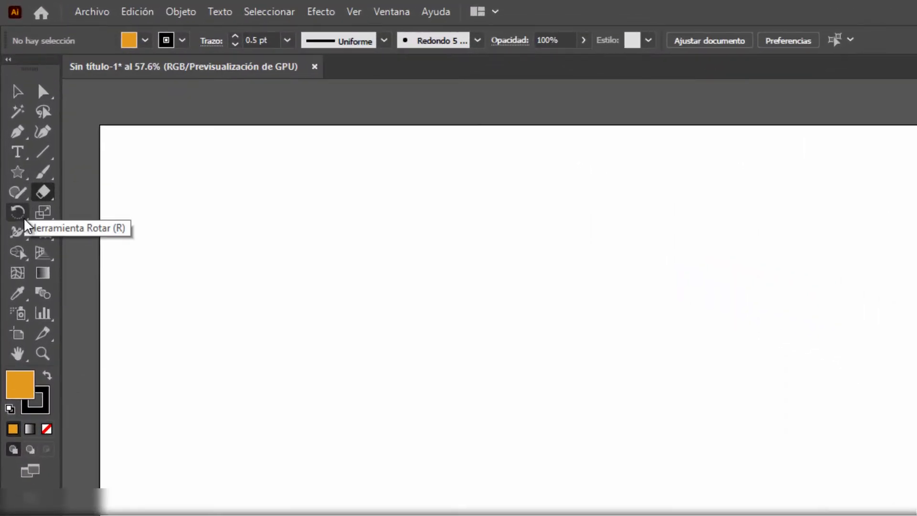
pyautogui.click(18, 176)
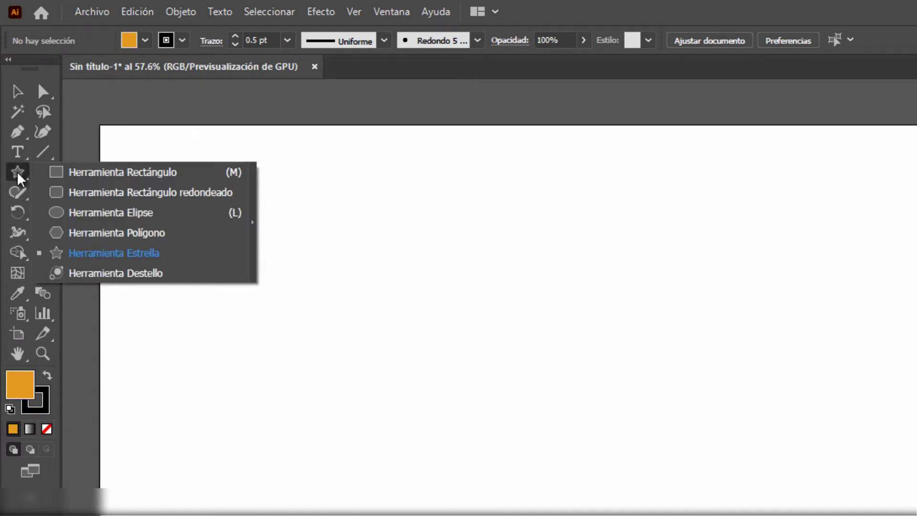
pyautogui.click(79, 235)
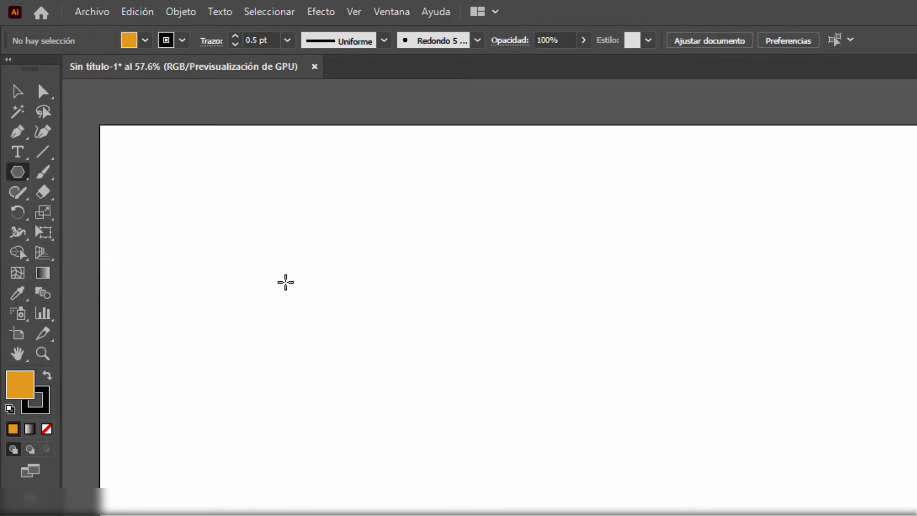
pyautogui.moveTo(253, 249); pyautogui.dragTo(302, 320)
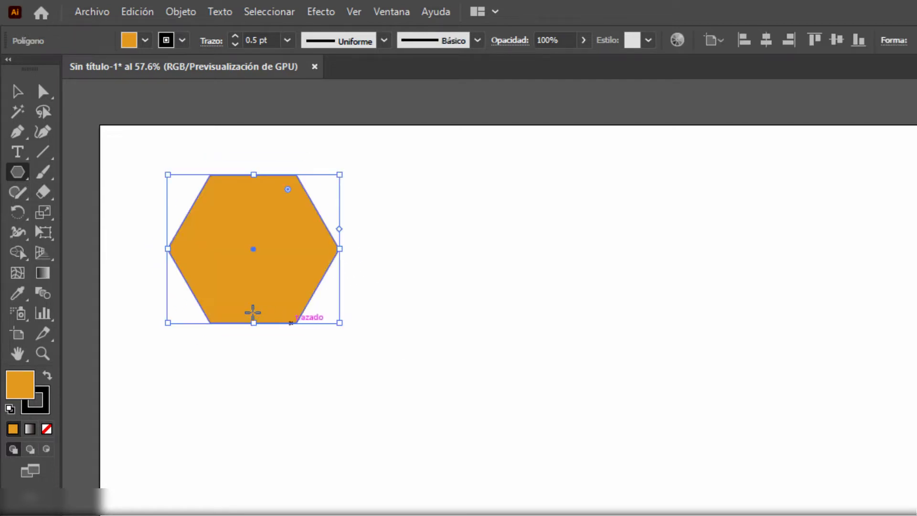
pyautogui.click(17, 91)
pyautogui.moveTo(236, 268); pyautogui.dragTo(352, 305)
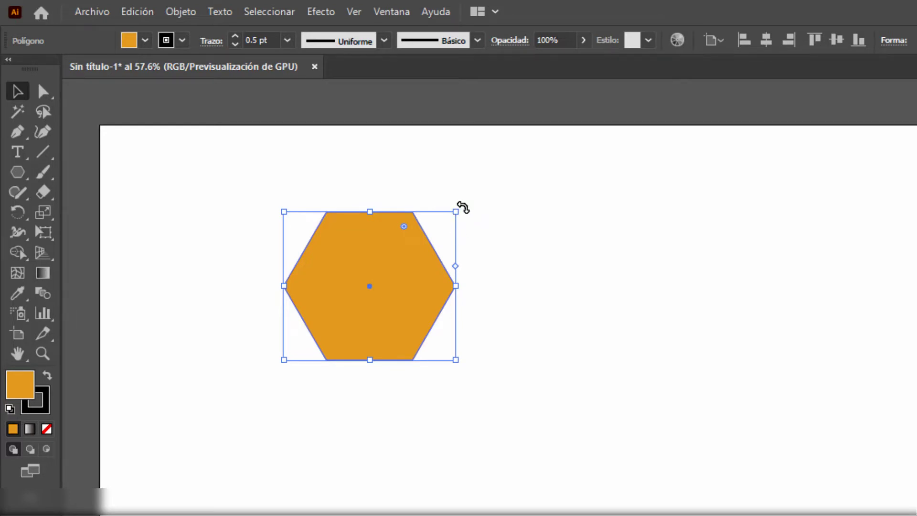
# - Try rotating the hexagon clockwise about its centre by its bounding box twice, undoing each rotation
pyautogui.moveTo(462, 207); pyautogui.dragTo(491, 262)
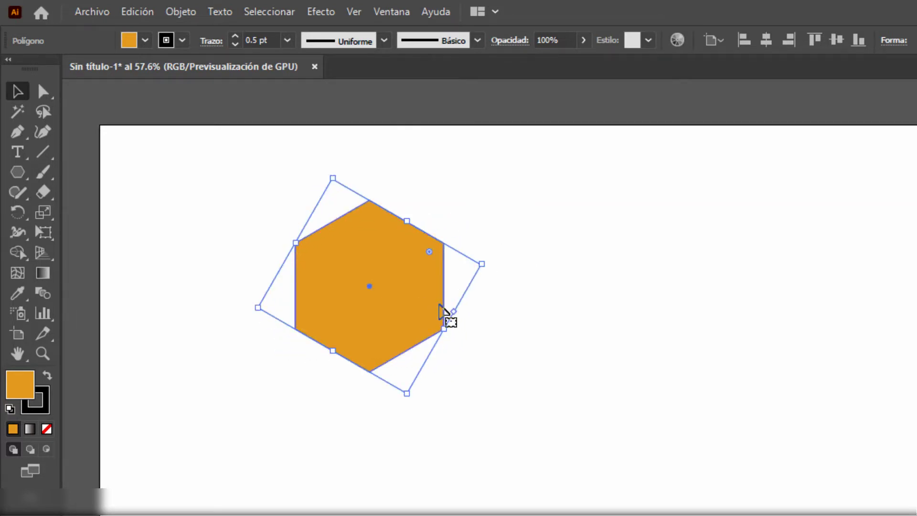
pyautogui.hotkey('ctrl', 'z')
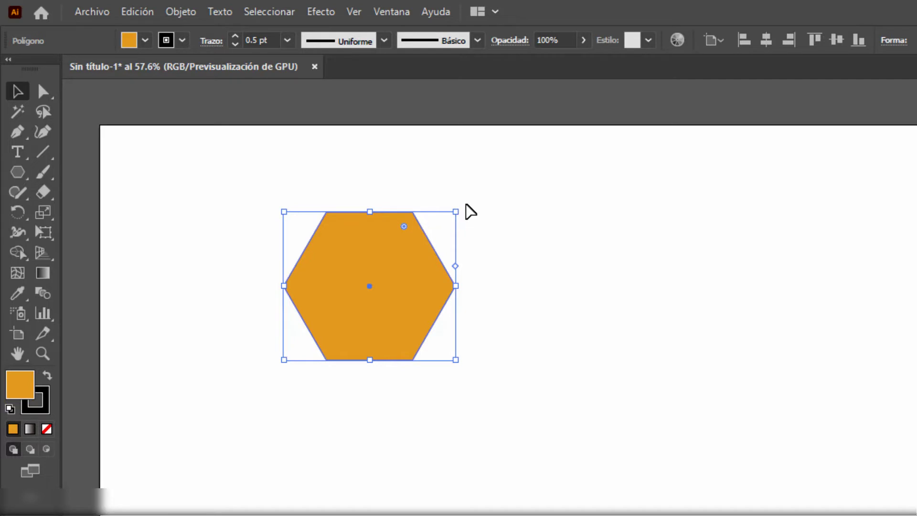
pyautogui.moveTo(459, 208); pyautogui.dragTo(458, 298)
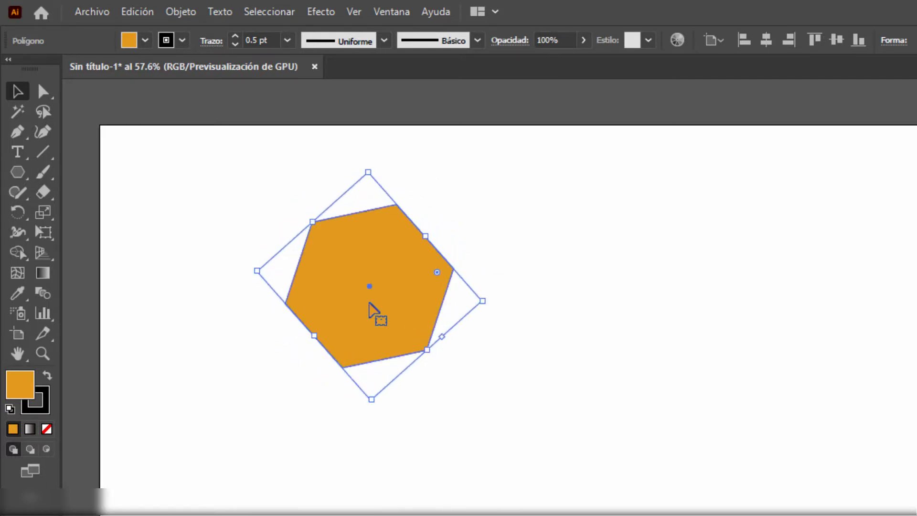
pyautogui.hotkey('ctrl', 'z')
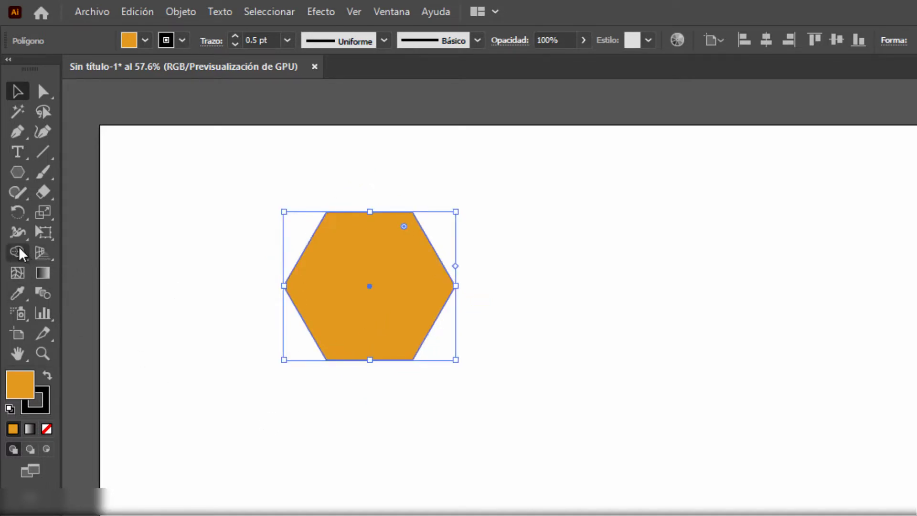
# - Try rotating the hexagon with the Rotate tool about its lower-left corner and undo the rotation
pyautogui.click(19, 212)
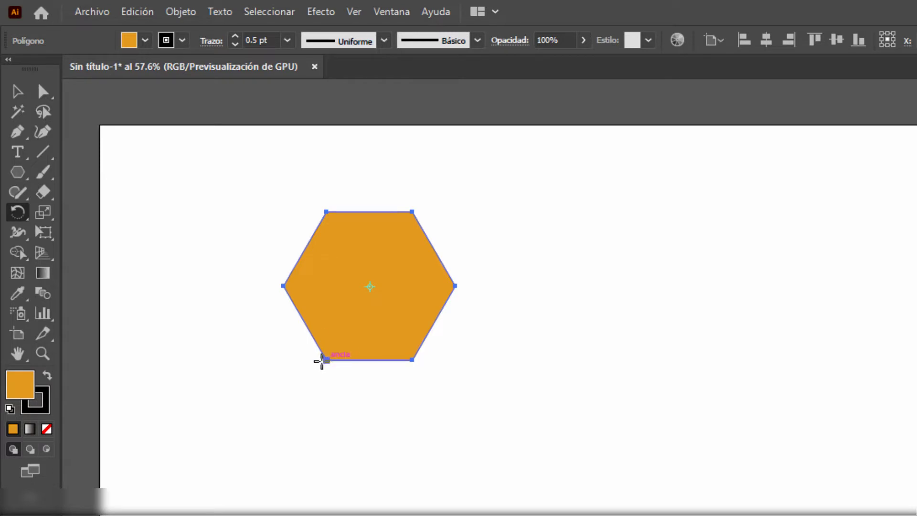
pyautogui.scroll(3, 326, 362)
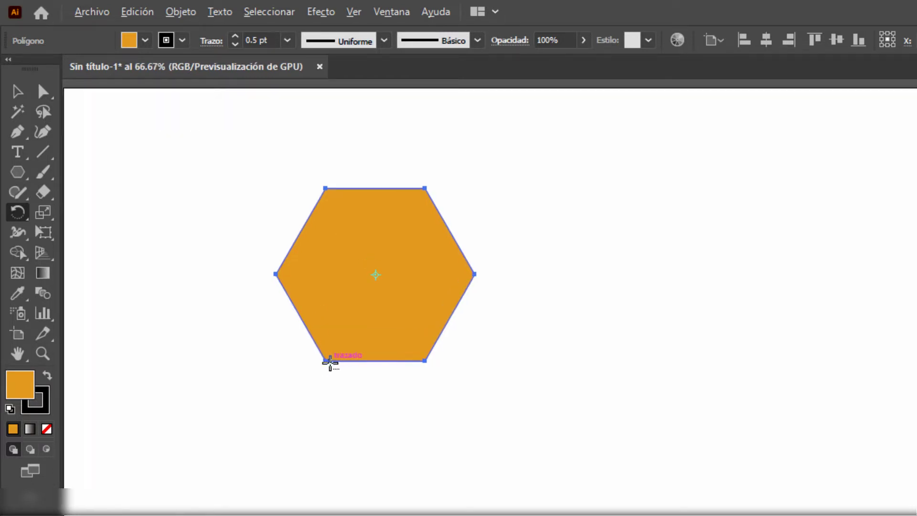
pyautogui.press('space')
pyautogui.moveTo(372, 283); pyautogui.dragTo(376, 416)
pyautogui.moveTo(286, 317); pyautogui.dragTo(286, 344)
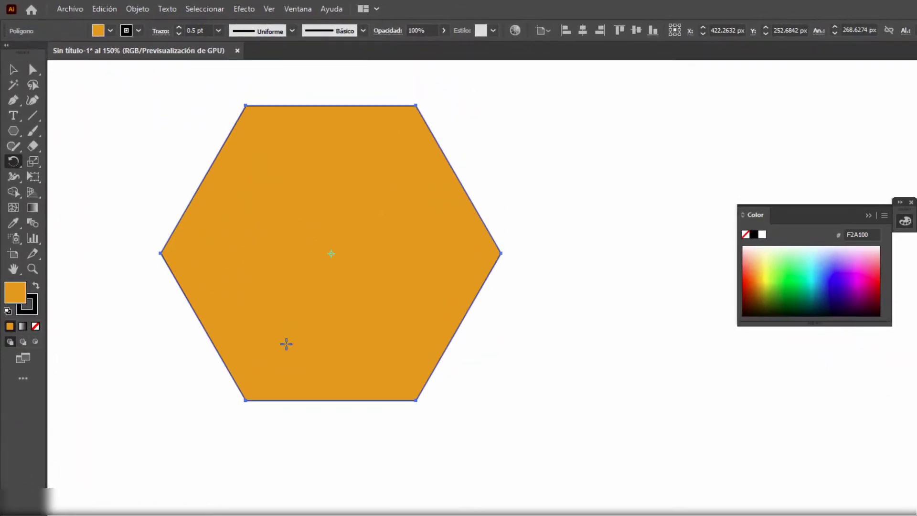
pyautogui.click(245, 400)
pyautogui.moveTo(501, 254); pyautogui.dragTo(244, 239)
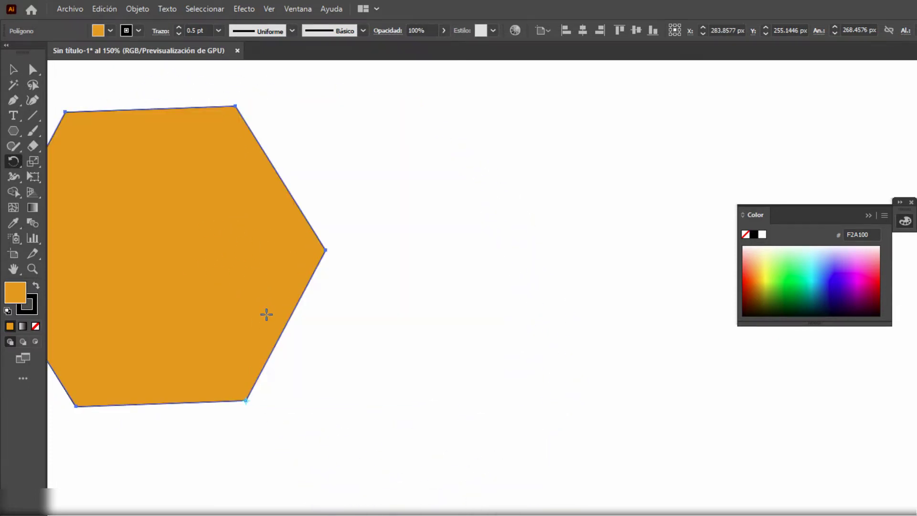
pyautogui.hotkey('ctrl', 'z')
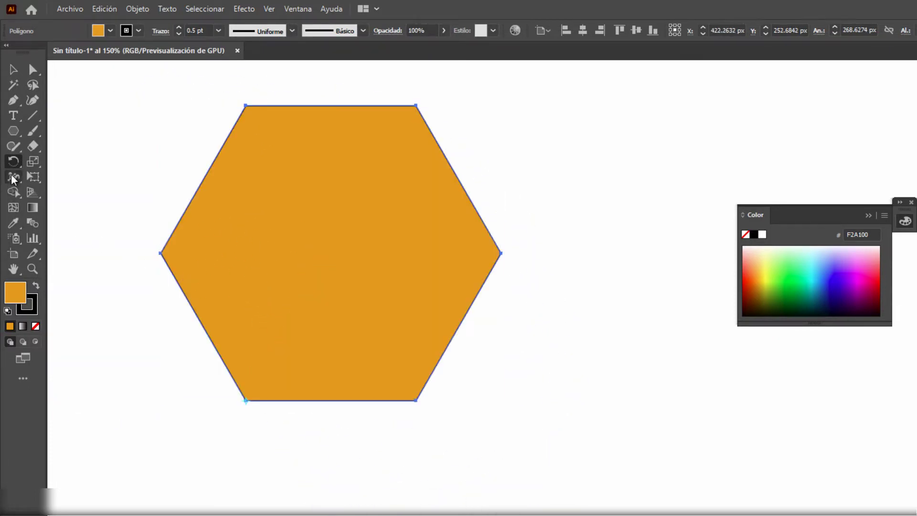
# - Open the Reflect options for the hexagon twice, cancelling them each time
pyautogui.click(16, 163)
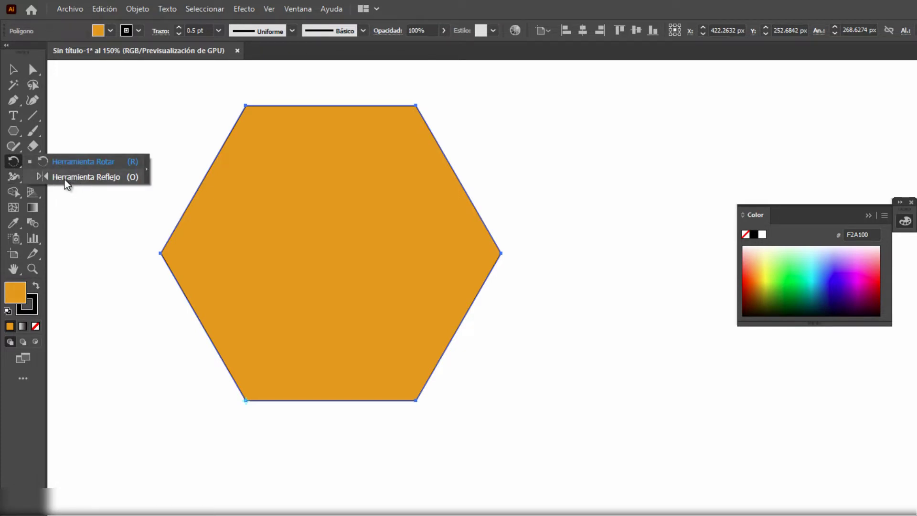
pyautogui.click(94, 177)
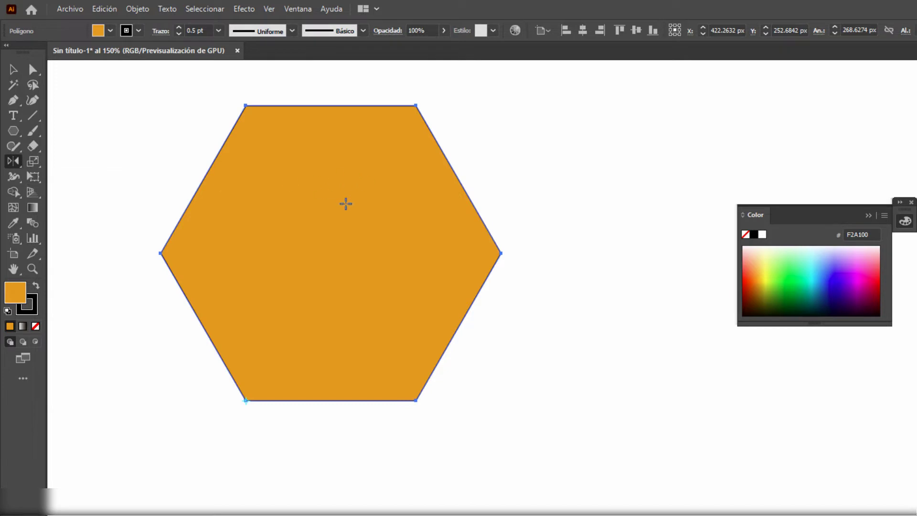
pyautogui.doubleClick(13, 161)
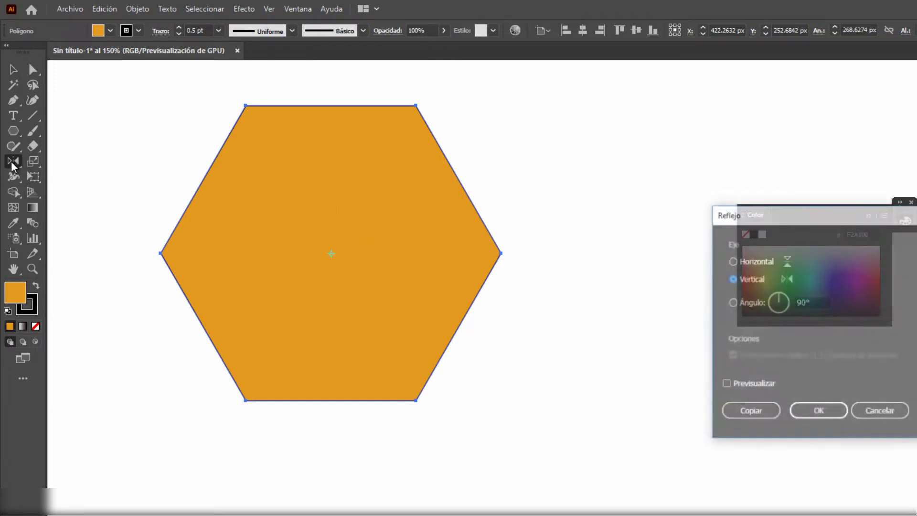
pyautogui.moveTo(772, 220); pyautogui.dragTo(455, 214)
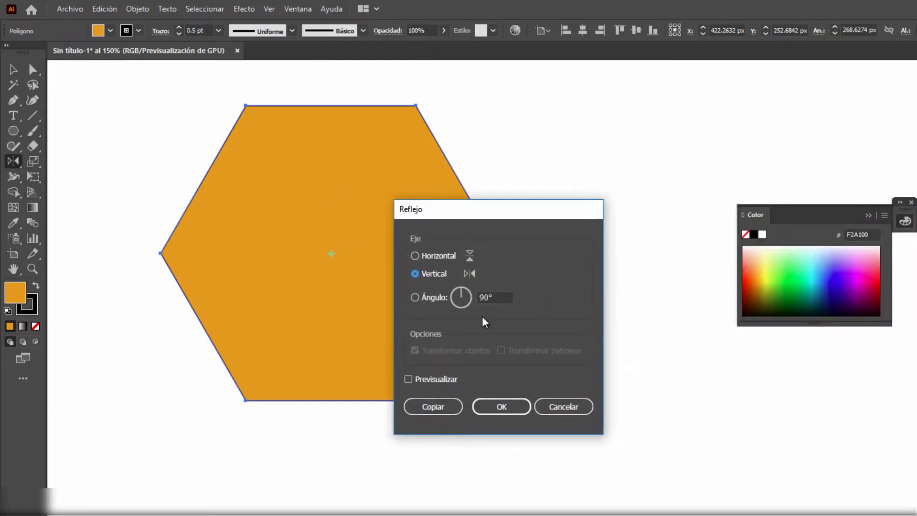
pyautogui.click(562, 406)
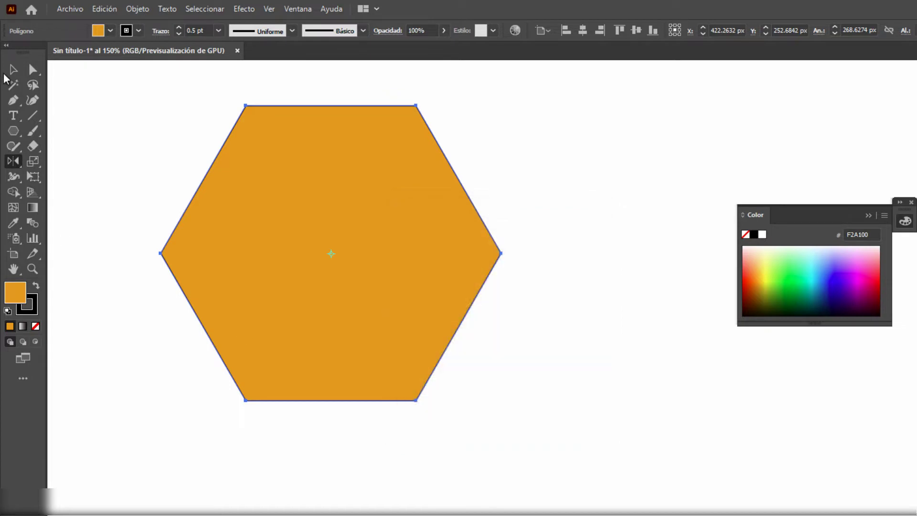
pyautogui.click(14, 70)
pyautogui.rightClick(371, 217)
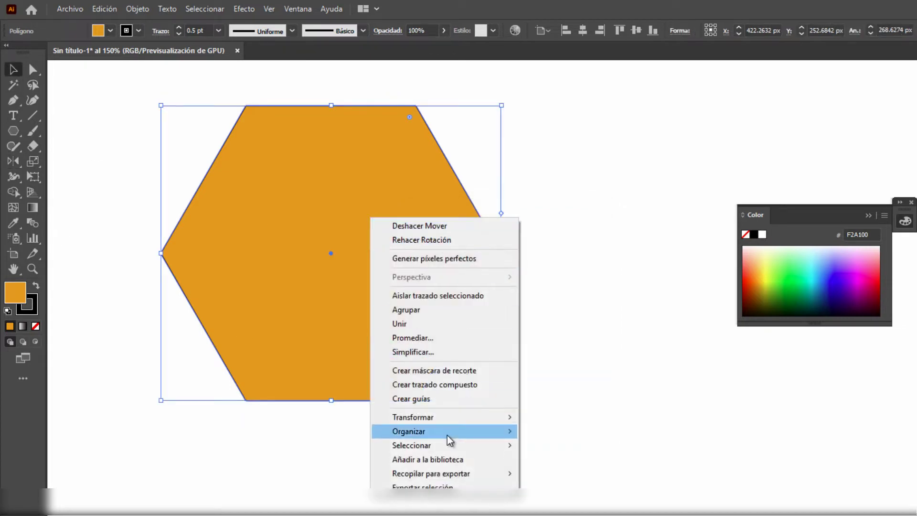
pyautogui.moveTo(484, 416)
pyautogui.click(552, 463)
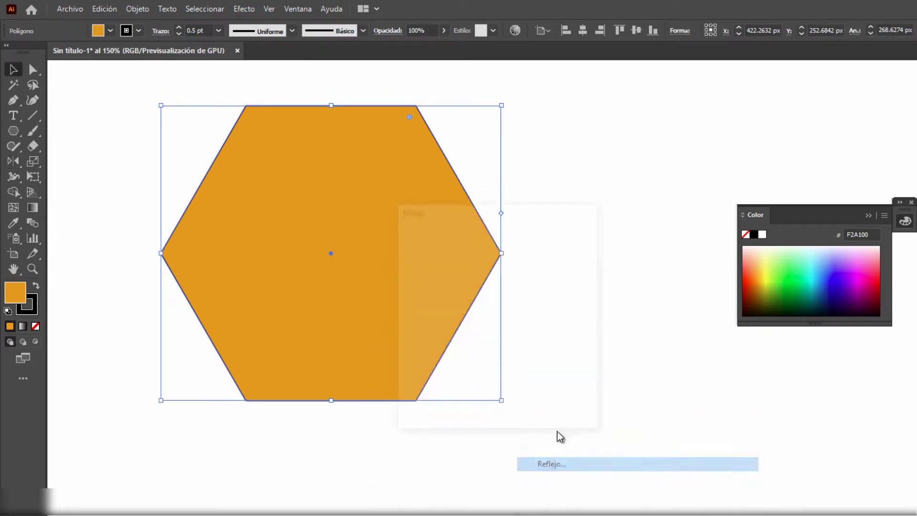
pyautogui.press('Escape')
# - Try scaling the hexagon to about 212 px wide with the Scale tool from its lower-left corner and undo the change
pyautogui.click(33, 161)
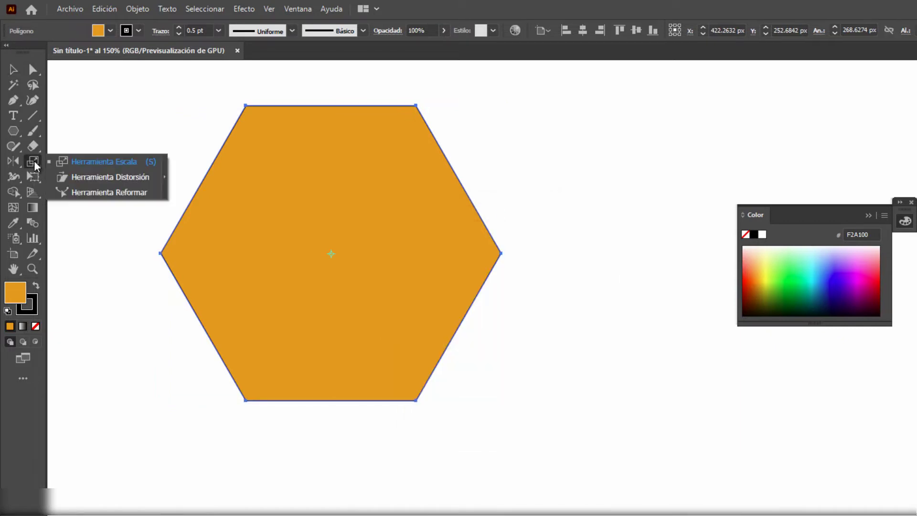
pyautogui.click(108, 162)
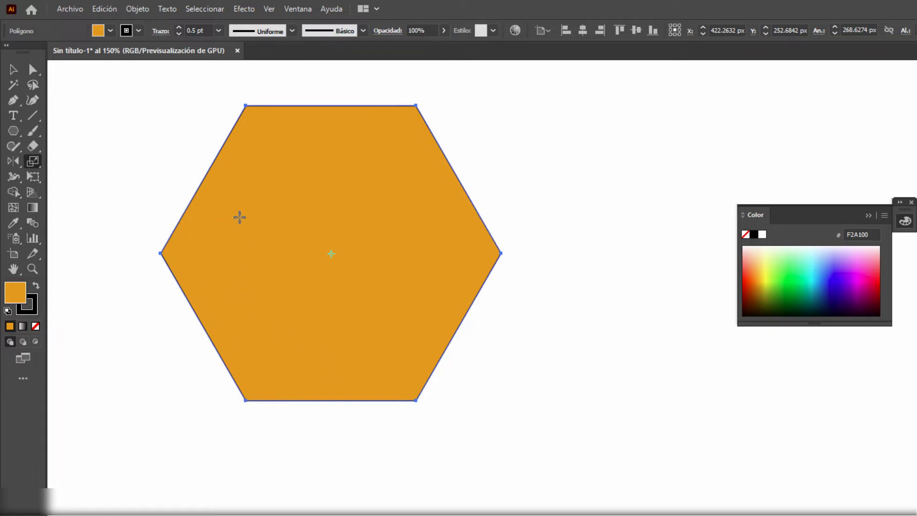
pyautogui.click(246, 400)
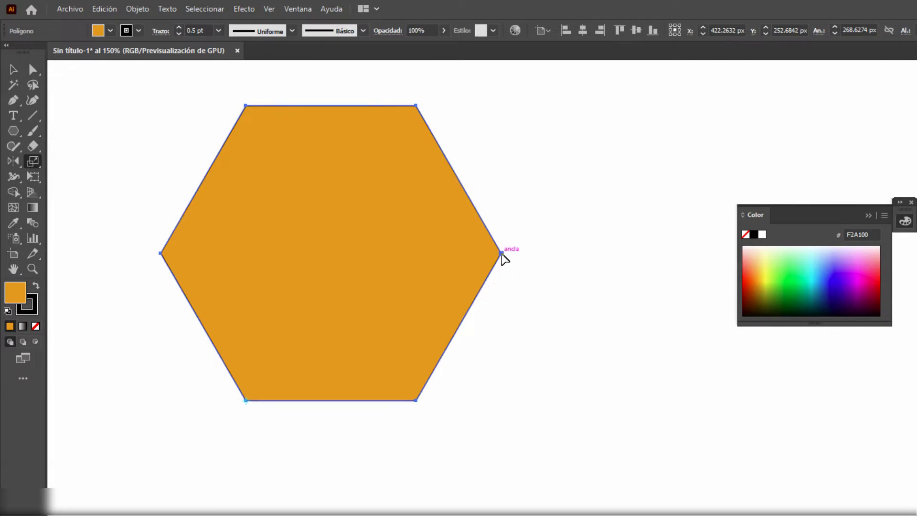
pyautogui.moveTo(502, 254); pyautogui.dragTo(448, 263)
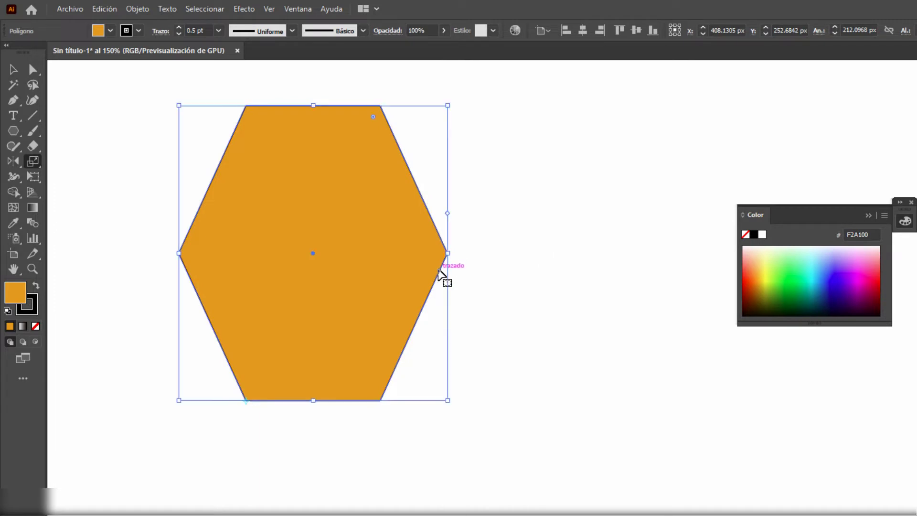
pyautogui.hotkey('ctrl', 'z')
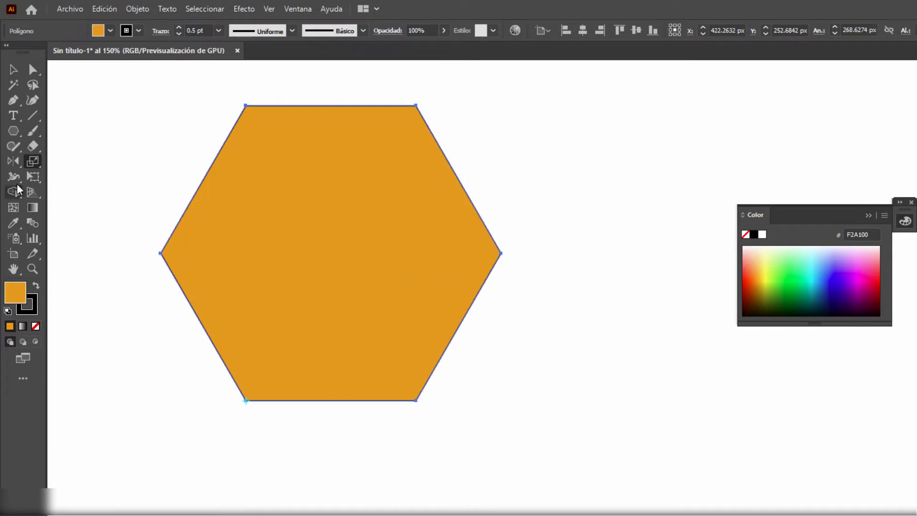
# - Try skewing the hexagon with the Shear tool by its right corner, relative to its lower-left corner, and undo the distortion
pyautogui.click(32, 162)
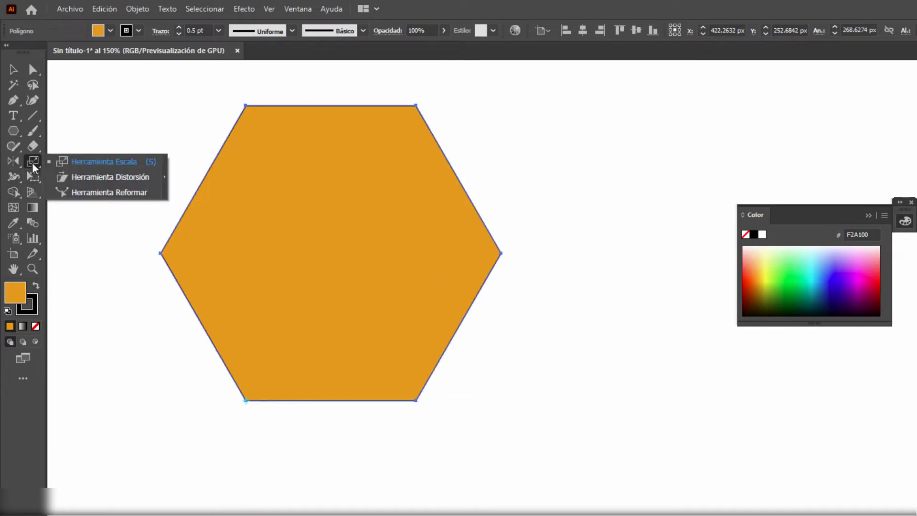
pyautogui.click(109, 178)
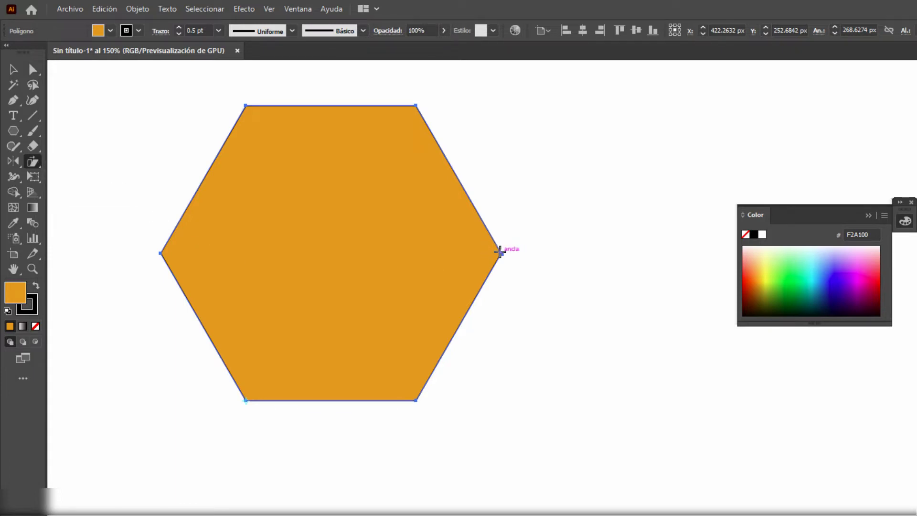
pyautogui.moveTo(499, 252); pyautogui.dragTo(606, 320)
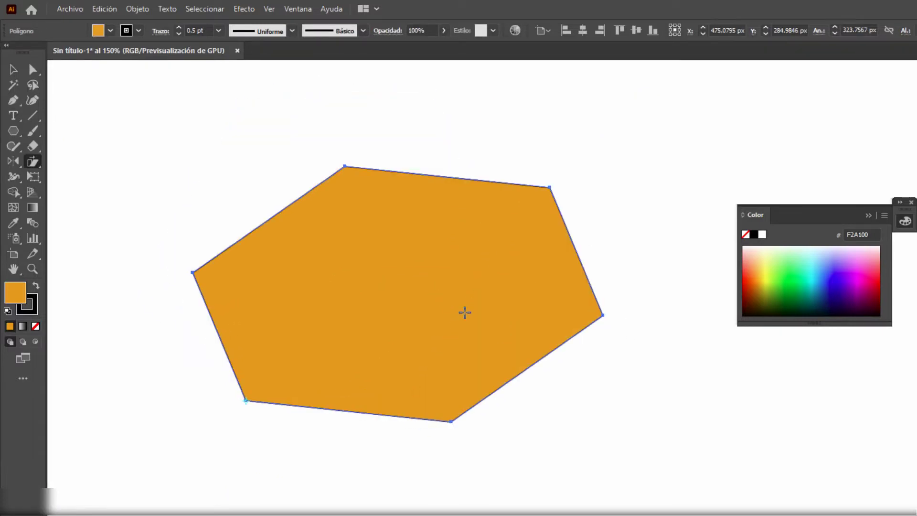
pyautogui.hotkey('ctrl', 'z')
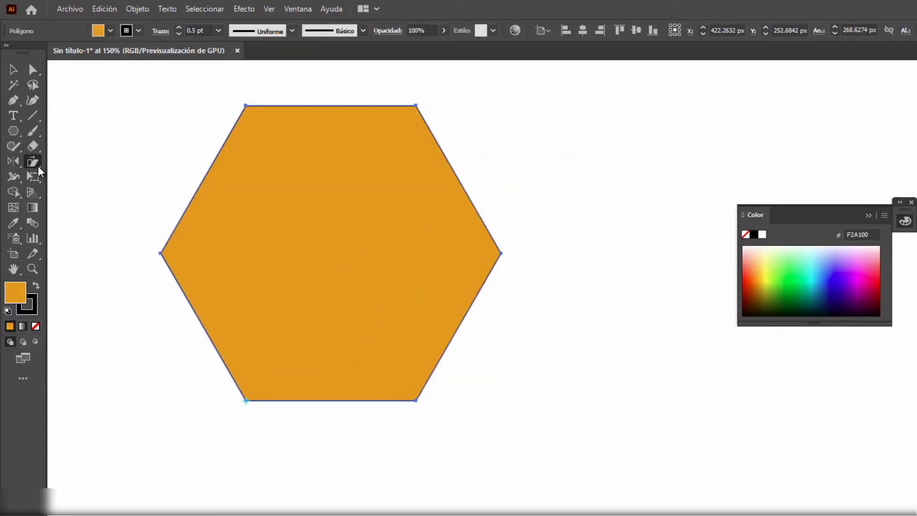
# - Choose the Reshape tool in place of Shear, return to the Selection tool and deselect the hexagon
pyautogui.click(39, 165)
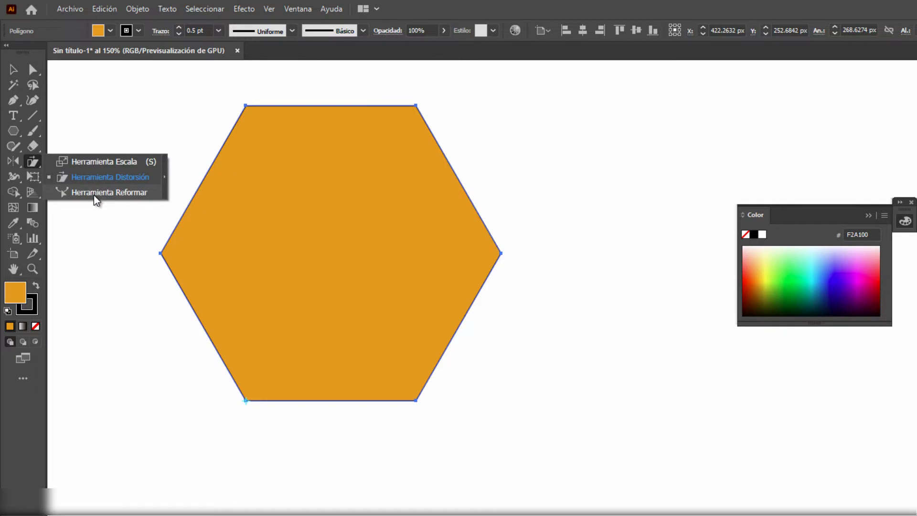
pyautogui.click(119, 193)
pyautogui.click(13, 69)
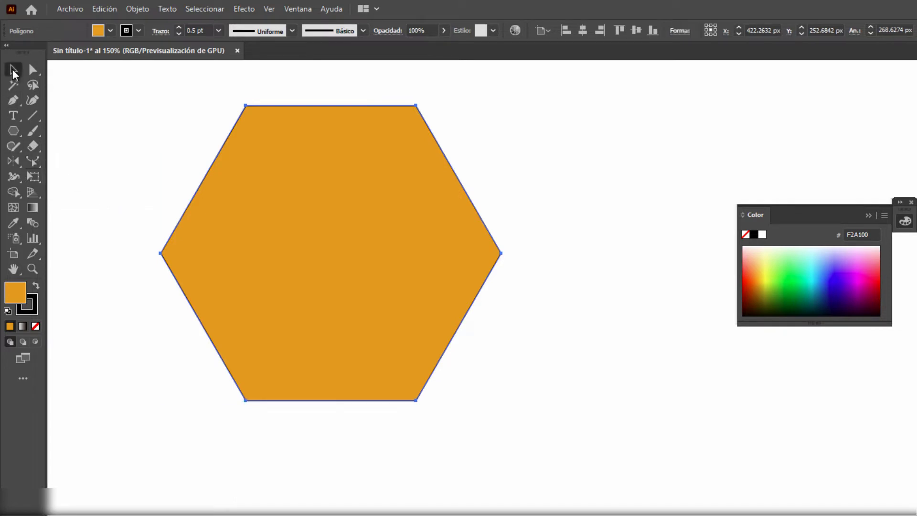
pyautogui.click(100, 207)
pyautogui.hotkey('ctrl', '1')
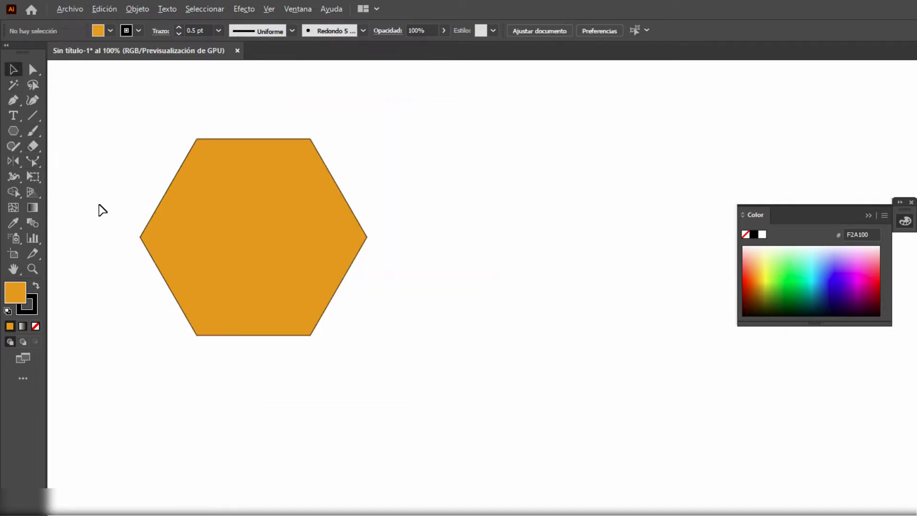
pyautogui.moveTo(429, 137); pyautogui.dragTo(422, 117)
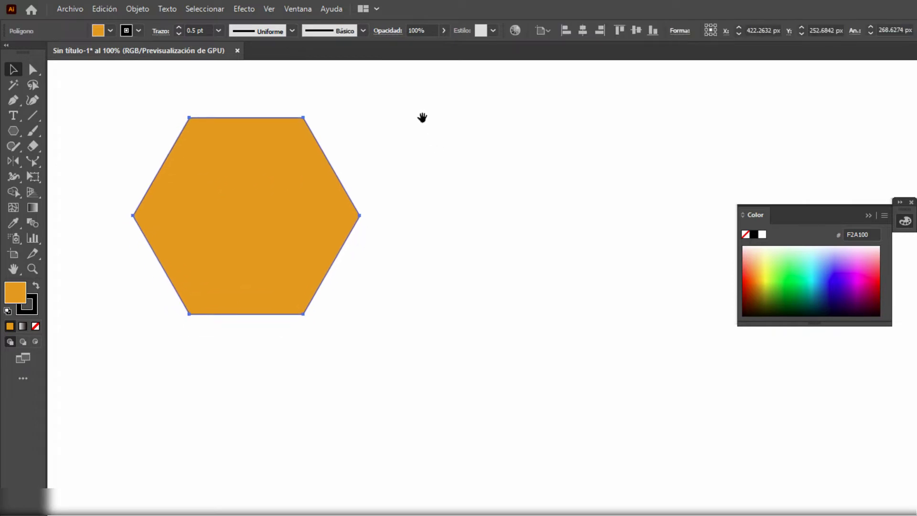
# - Draw a wavy open path of seven anchor points below the hexagon with the Pen tool and remove its fill
pyautogui.click(13, 100)
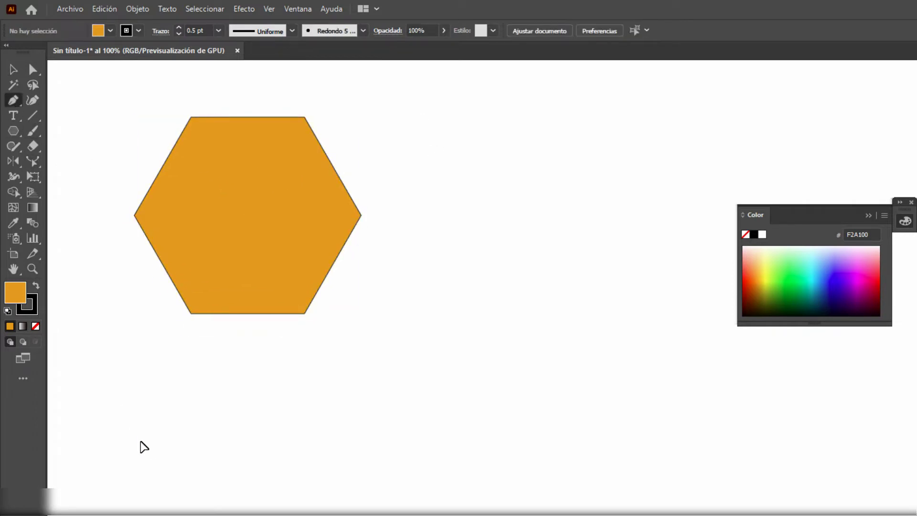
pyautogui.click(141, 443)
pyautogui.moveTo(239, 381); pyautogui.dragTo(298, 422)
pyautogui.moveTo(363, 384); pyautogui.dragTo(419, 341)
pyautogui.moveTo(475, 300); pyautogui.dragTo(506, 300)
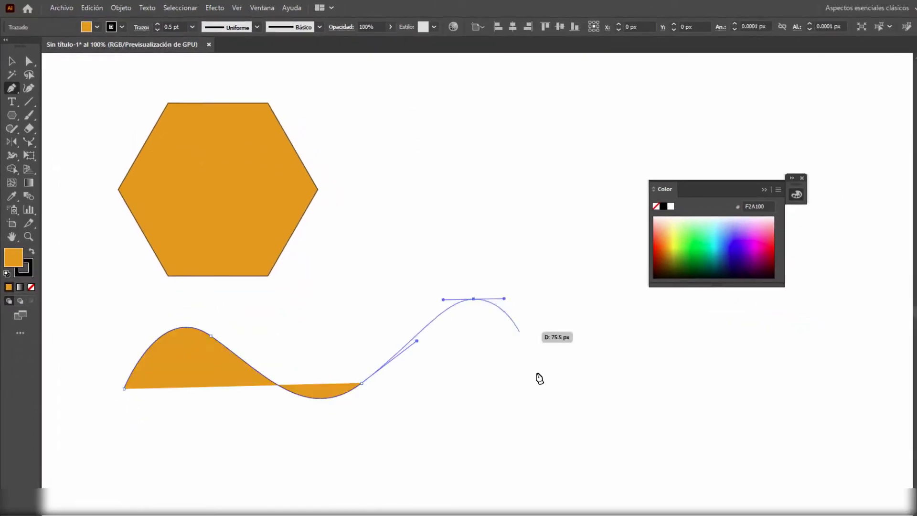
pyautogui.moveTo(547, 400); pyautogui.dragTo(530, 437)
pyautogui.moveTo(391, 486); pyautogui.dragTo(369, 513)
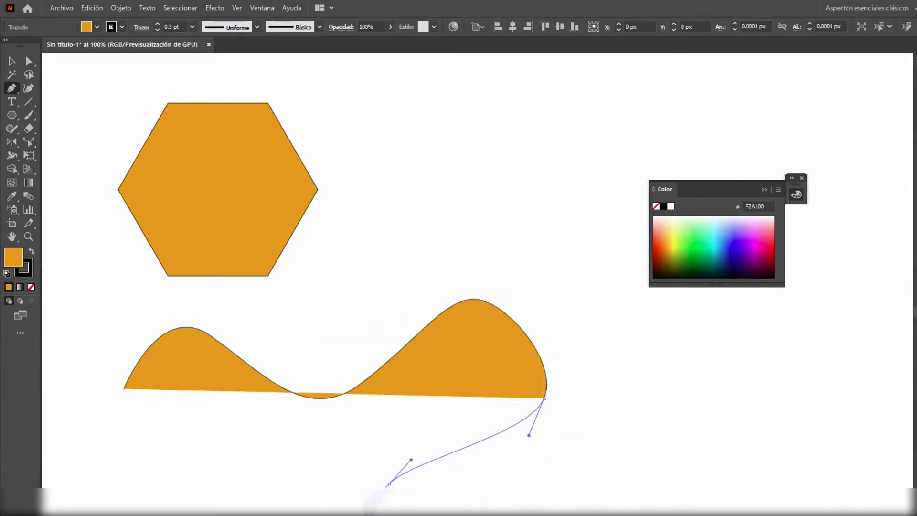
pyautogui.moveTo(233, 502); pyautogui.dragTo(225, 510)
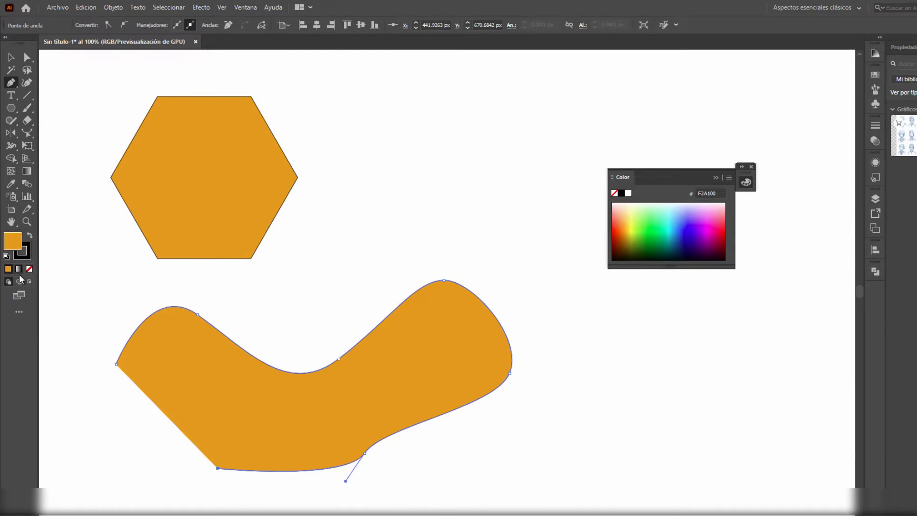
pyautogui.click(29, 269)
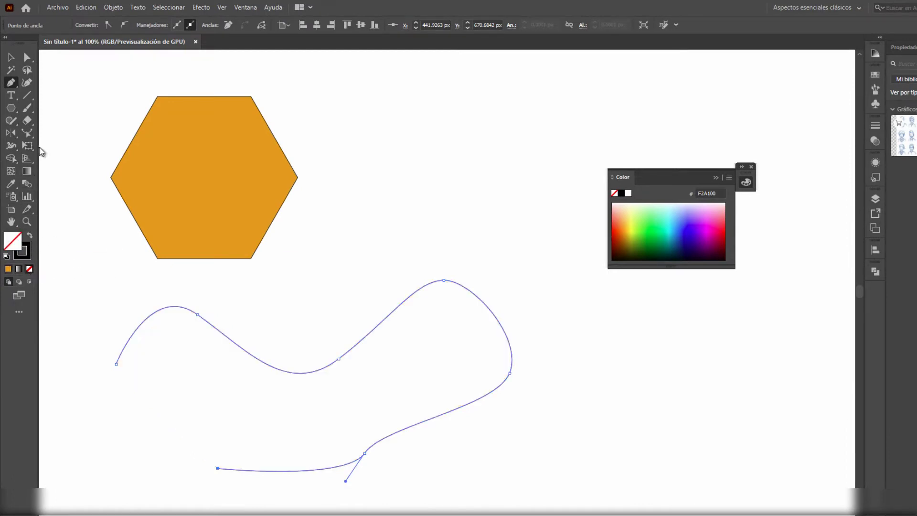
# - Stretch the path to about 730 px wide by its two left anchor points with the Reshape tool, and undo a further distortion of that end
pyautogui.click(29, 134)
pyautogui.moveTo(90, 293); pyautogui.dragTo(241, 411)
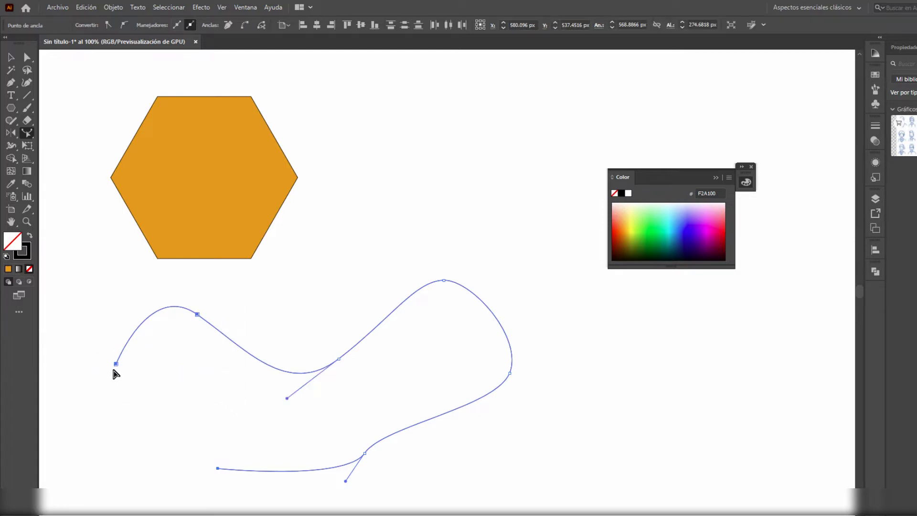
pyautogui.moveTo(116, 364); pyautogui.dragTo(169, 363)
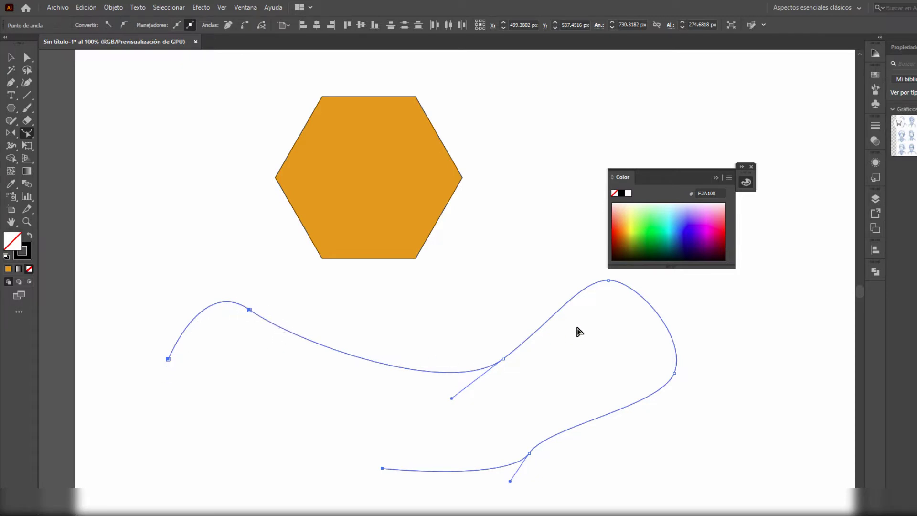
pyautogui.moveTo(169, 358); pyautogui.dragTo(296, 390)
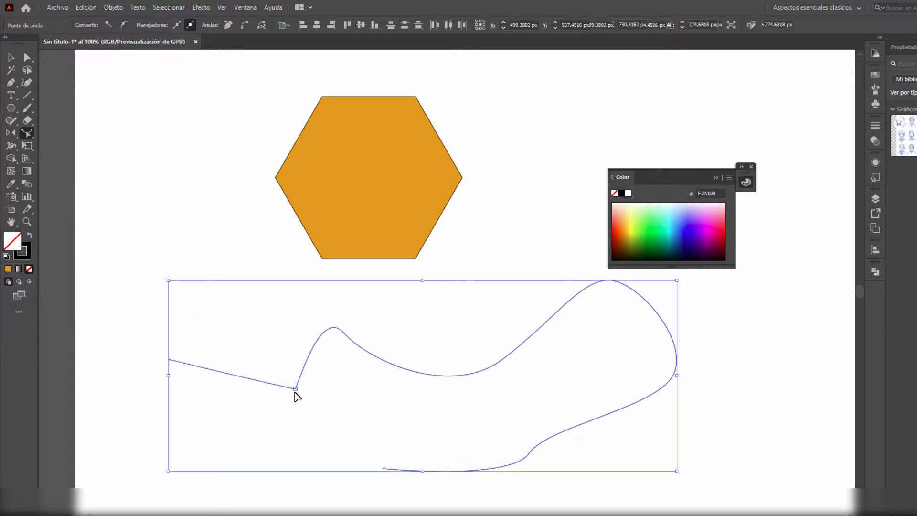
pyautogui.hotkey('ctrl', 'z')
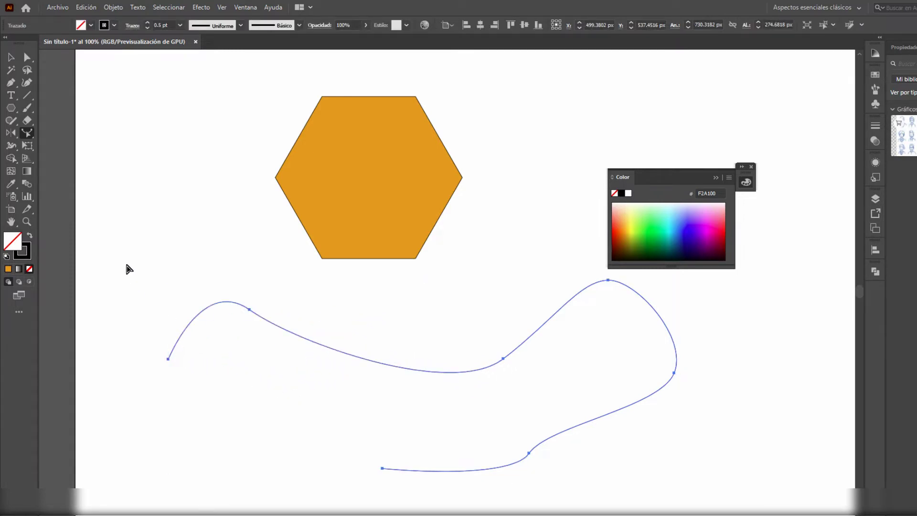
# - Pull the path's two left anchor points inward with the Reshape tool to about 697 px overall width, and delete the path
pyautogui.moveTo(127, 265); pyautogui.dragTo(310, 400)
pyautogui.moveTo(169, 360); pyautogui.dragTo(204, 366)
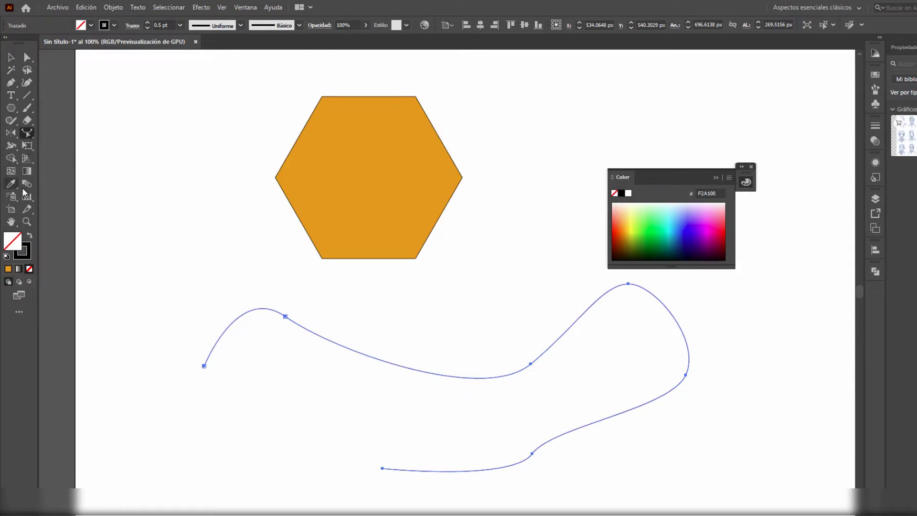
pyautogui.click(11, 58)
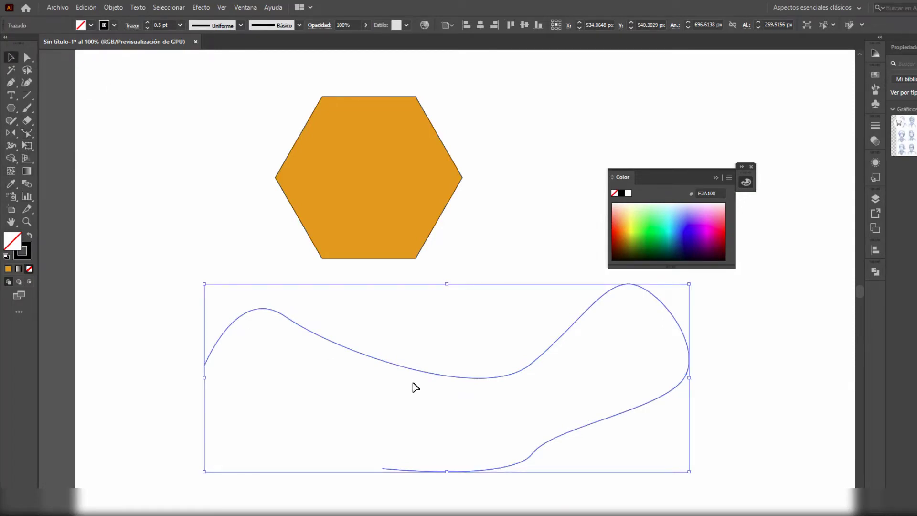
pyautogui.press('Delete')
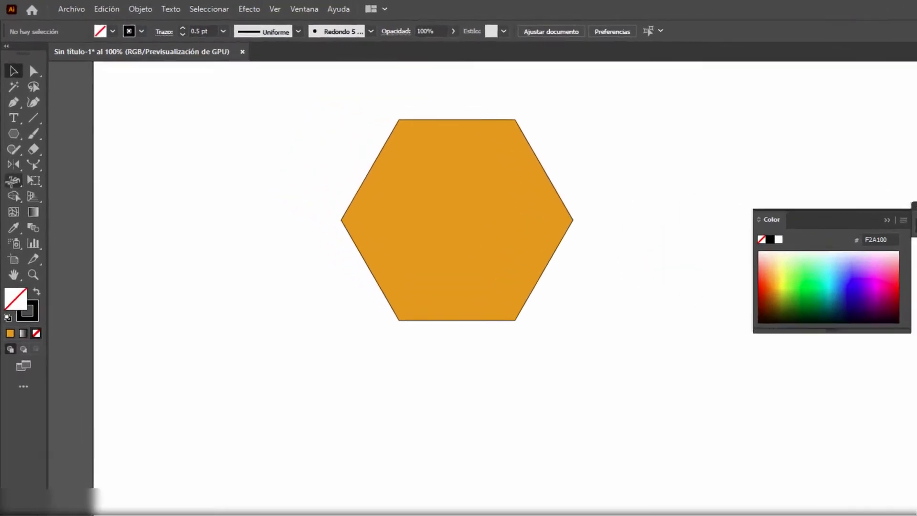
# - Draw a wavy open path with three anchor points and no fill below the hexagon with the Pen tool
pyautogui.click(11, 145)
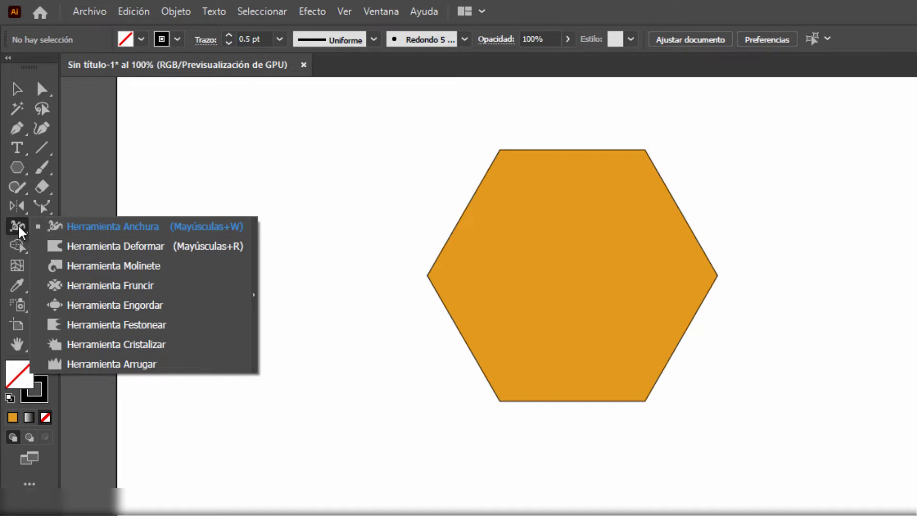
pyautogui.click(17, 128)
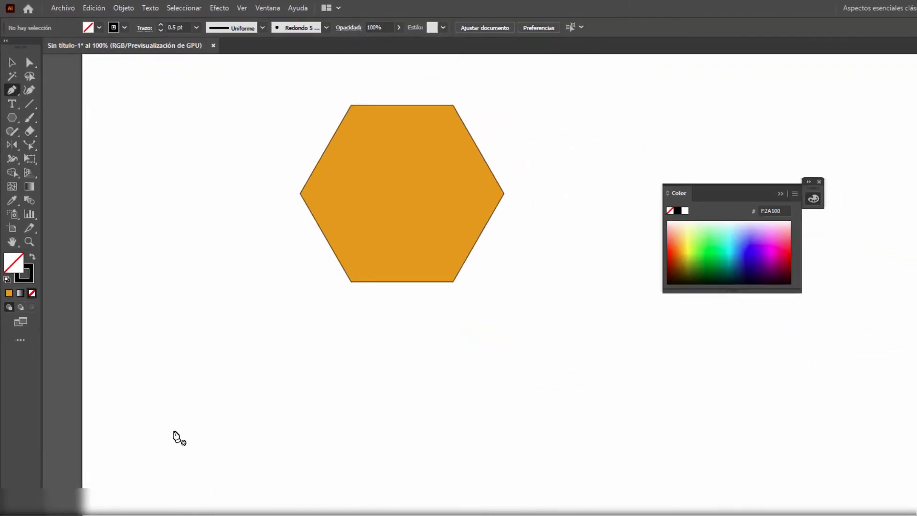
pyautogui.click(169, 427)
pyautogui.moveTo(338, 408)
pyautogui.mouseDown()
pyautogui.moveTo(430, 450)
pyautogui.moveTo(464, 454)
pyautogui.mouseUp()
pyautogui.moveTo(537, 436); pyautogui.dragTo(577, 414)
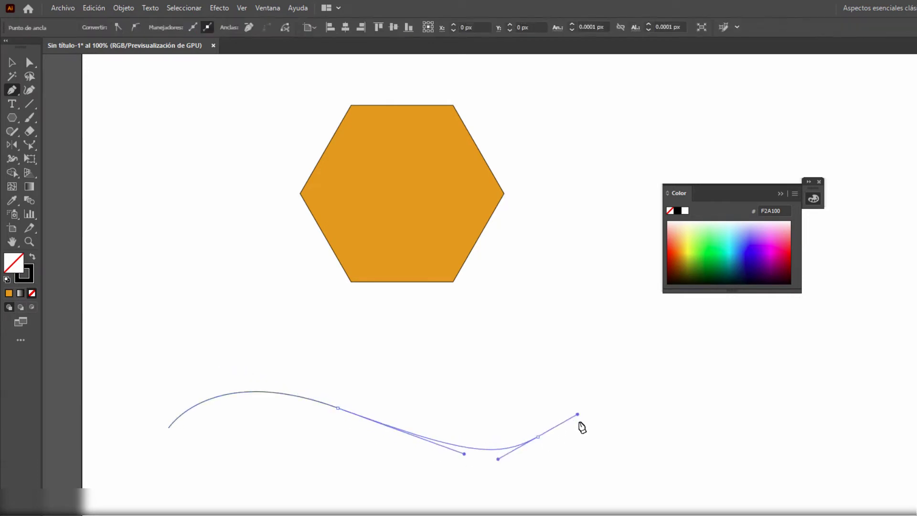
pyautogui.press('Escape')
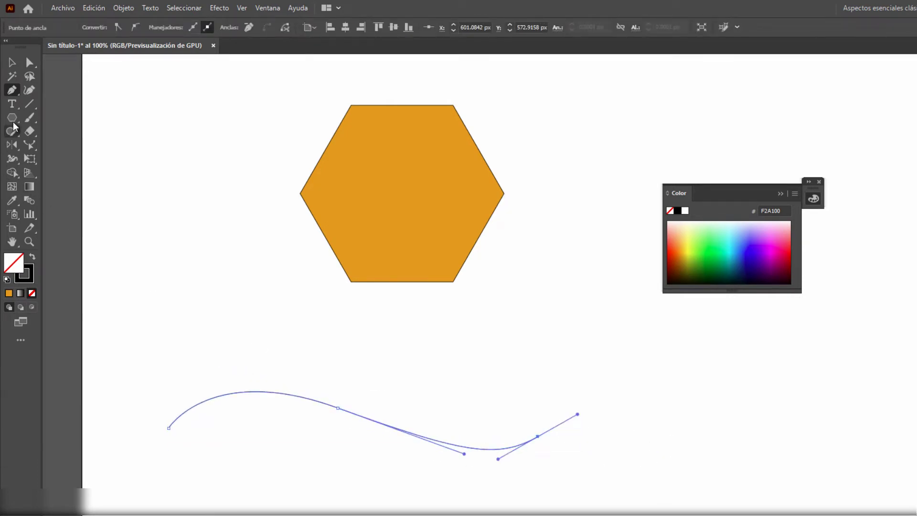
# - Thicken the curve's stroke with the Width tool at its crest and to about 29 px at a second point on its descending part
pyautogui.click(12, 160)
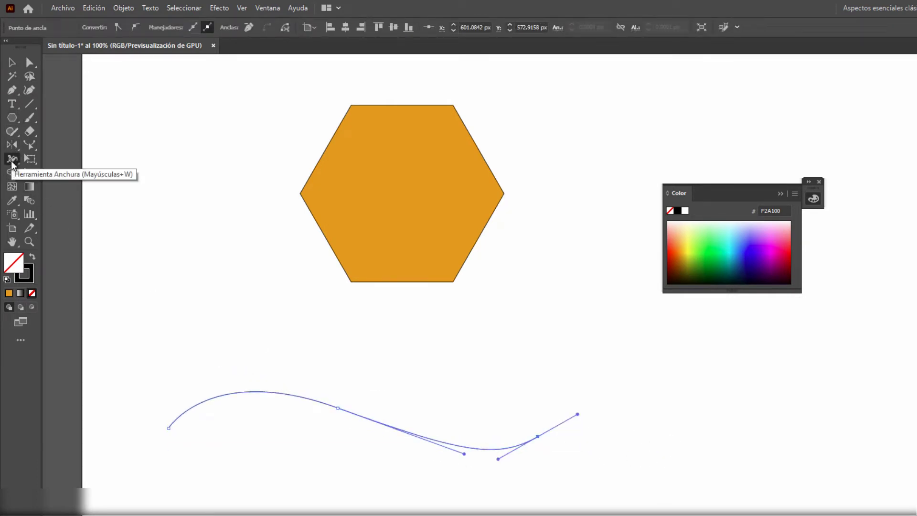
pyautogui.click(96, 161)
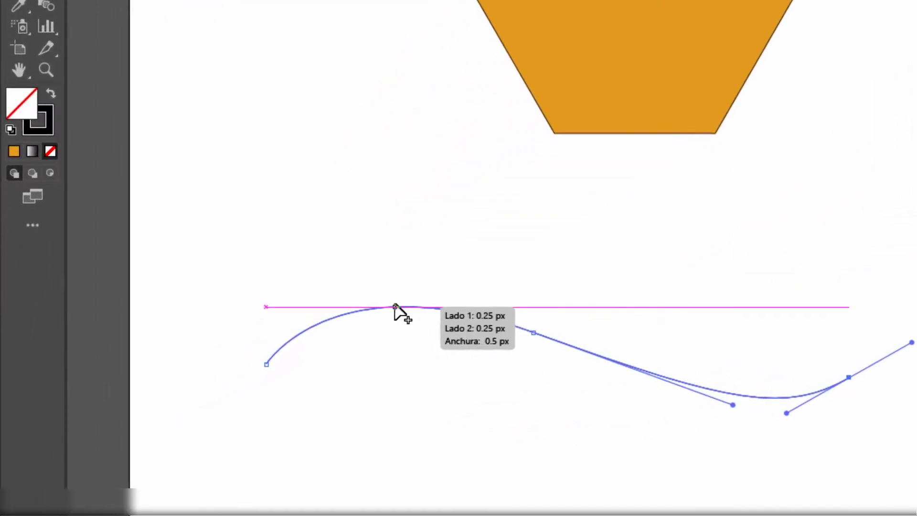
pyautogui.moveTo(394, 307); pyautogui.dragTo(399, 302)
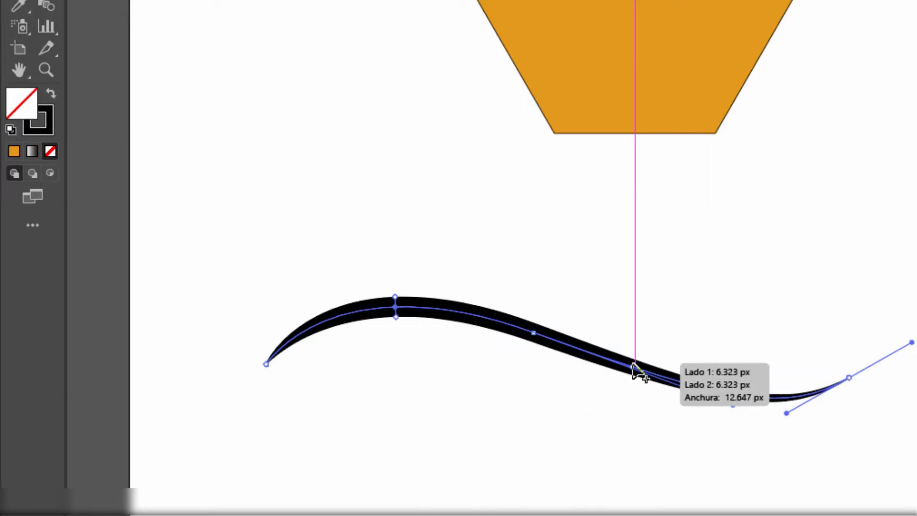
pyautogui.moveTo(635, 365); pyautogui.dragTo(645, 355)
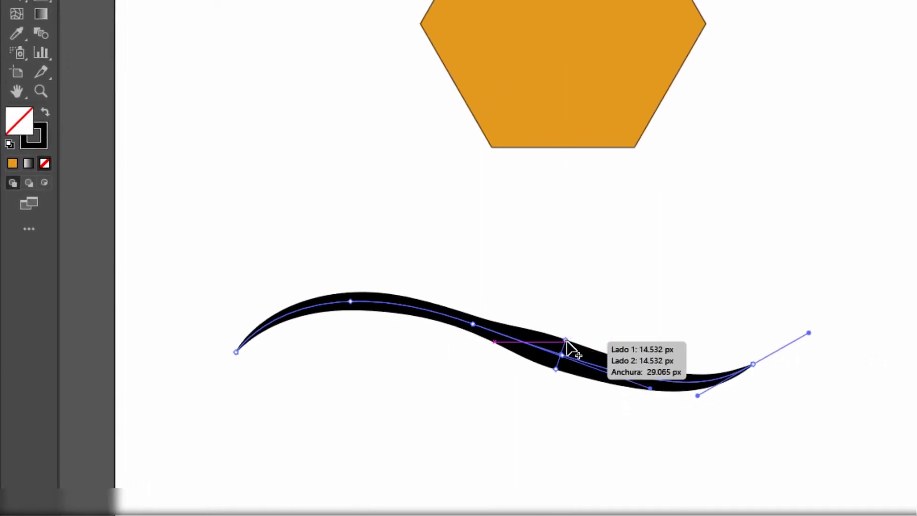
# - Narrow only the upper side of the second width point on the curve, and delete the curve
pyautogui.scroll(3, 580, 365)
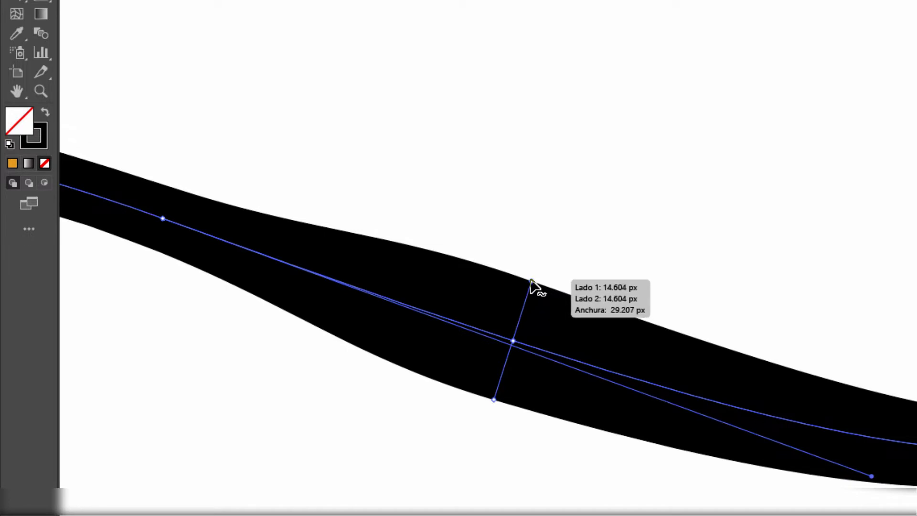
pyautogui.moveTo(531, 282)
pyautogui.mouseDown()
pyautogui.moveTo(528, 320)
pyautogui.moveTo(567, 212)
pyautogui.moveTo(529, 335)
pyautogui.mouseUp()
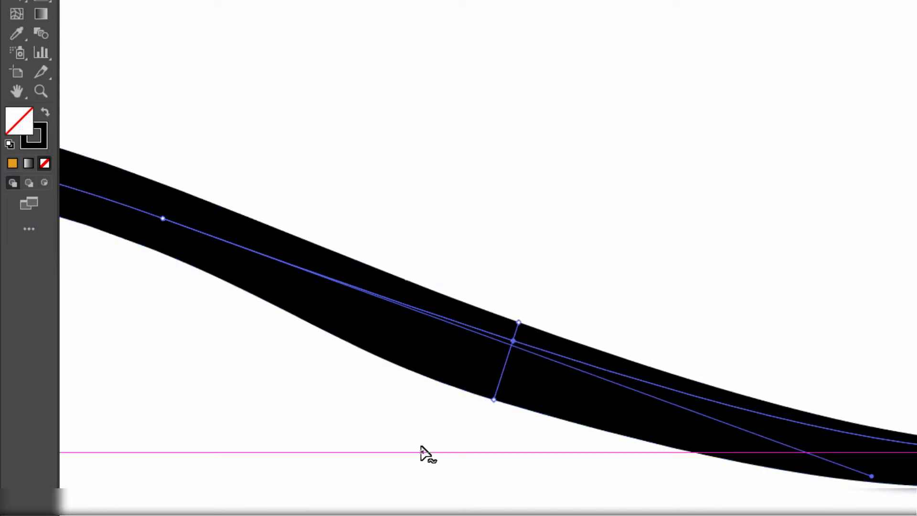
pyautogui.scroll(-5, 430, 444)
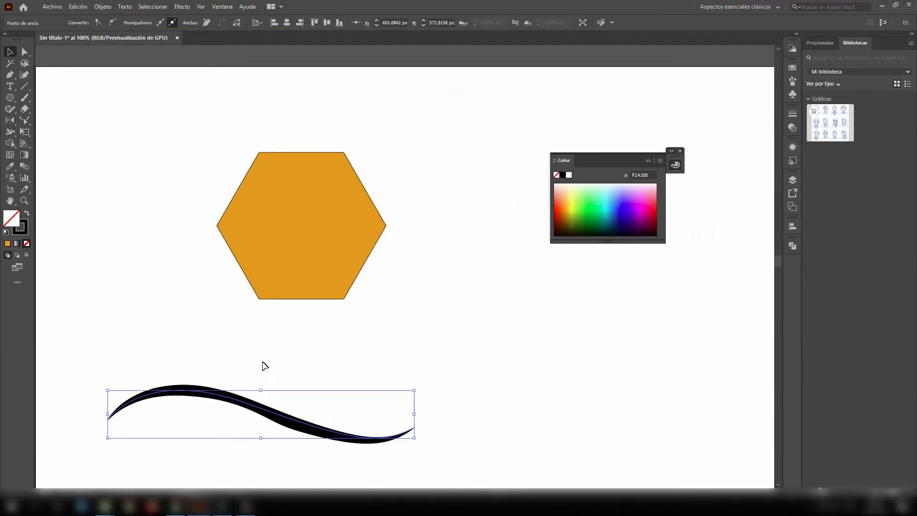
pyautogui.press('Delete')
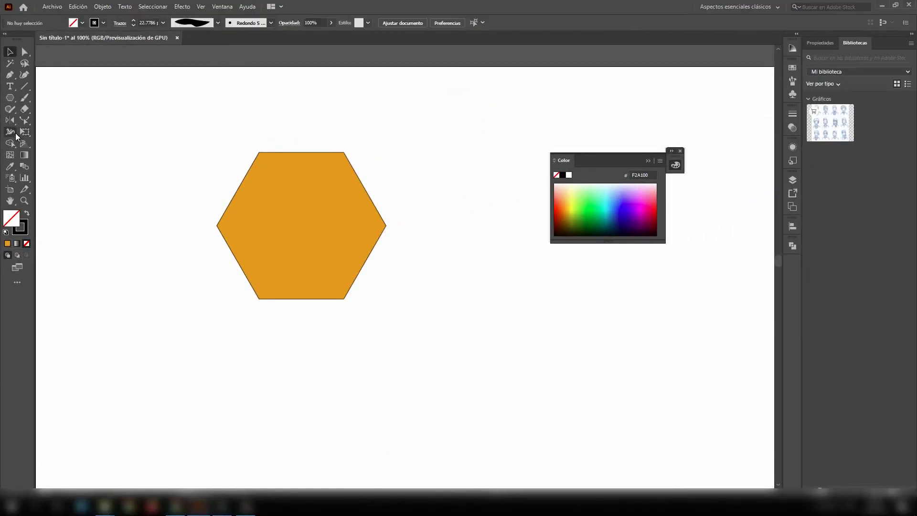
# - Try denting the hexagon's upper-right and lower-right edges inward with the Warp tool and undo both dents
pyautogui.click(14, 137)
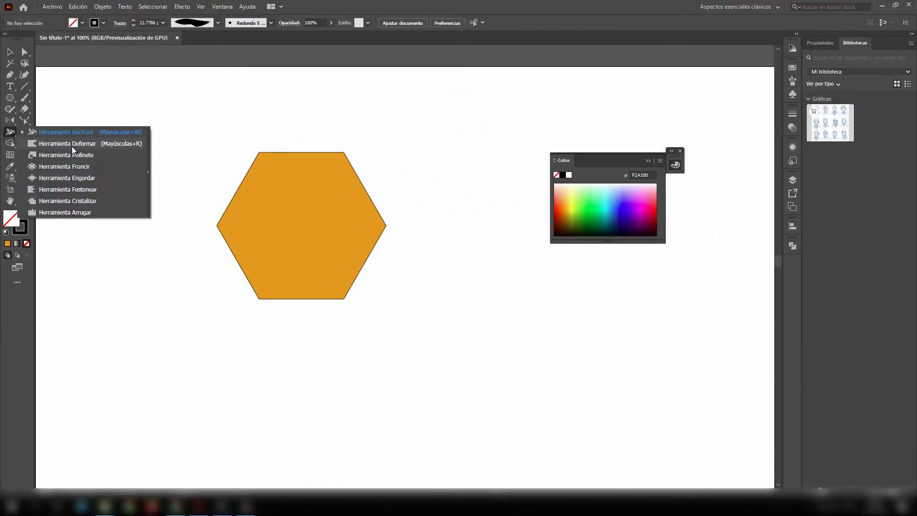
pyautogui.click(71, 144)
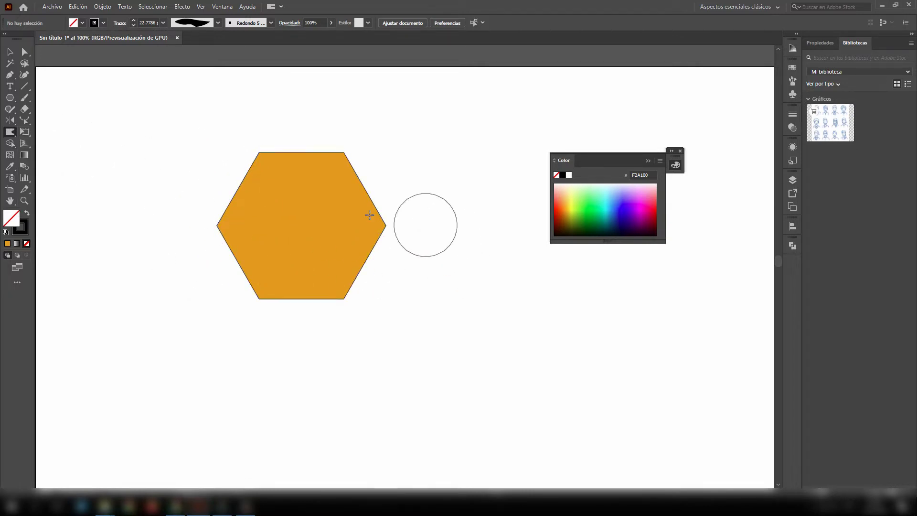
pyautogui.moveTo(364, 194); pyautogui.dragTo(353, 208)
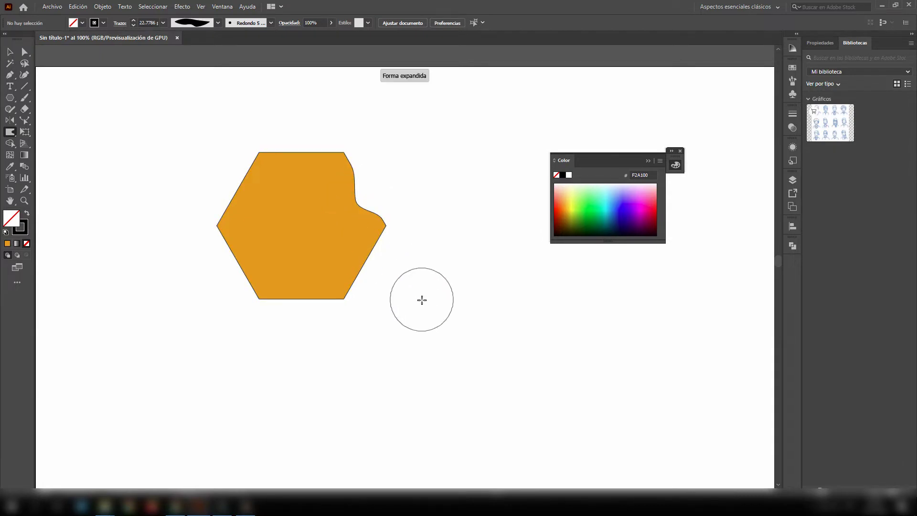
pyautogui.moveTo(385, 289); pyautogui.dragTo(342, 269)
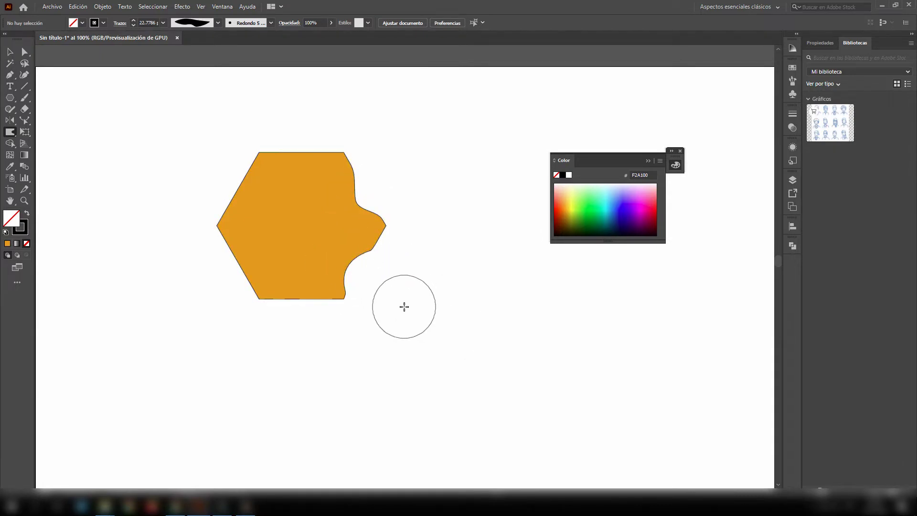
pyautogui.hotkey('ctrl', 'z')
pyautogui.hotkey('ctrl', 'z')
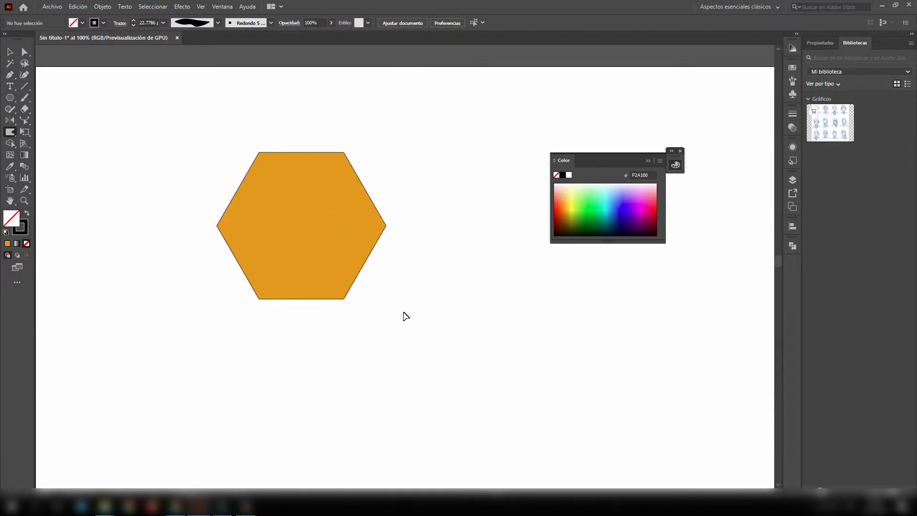
# - Try twisting the hexagon's lower-left corner into a spiral with the Twirl tool and undo it
pyautogui.click(11, 133)
pyautogui.click(67, 155)
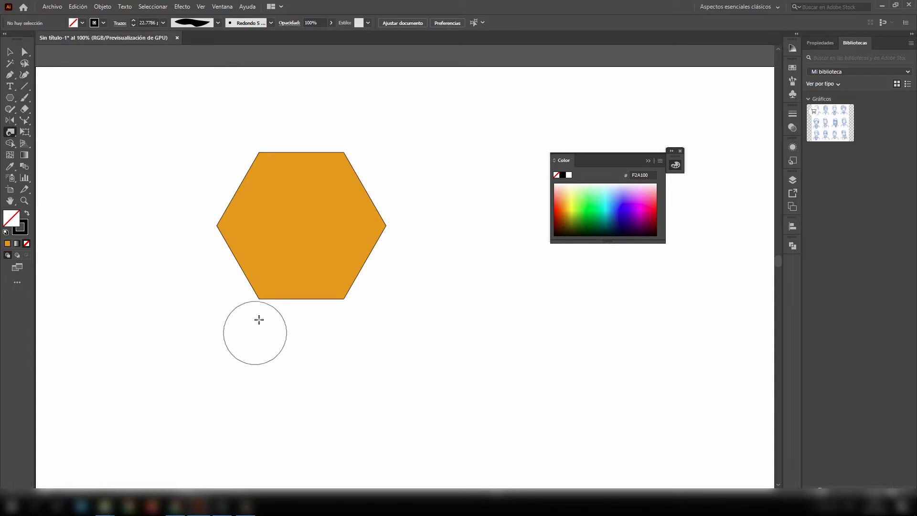
pyautogui.moveTo(258, 301); pyautogui.dragTo(255, 301)
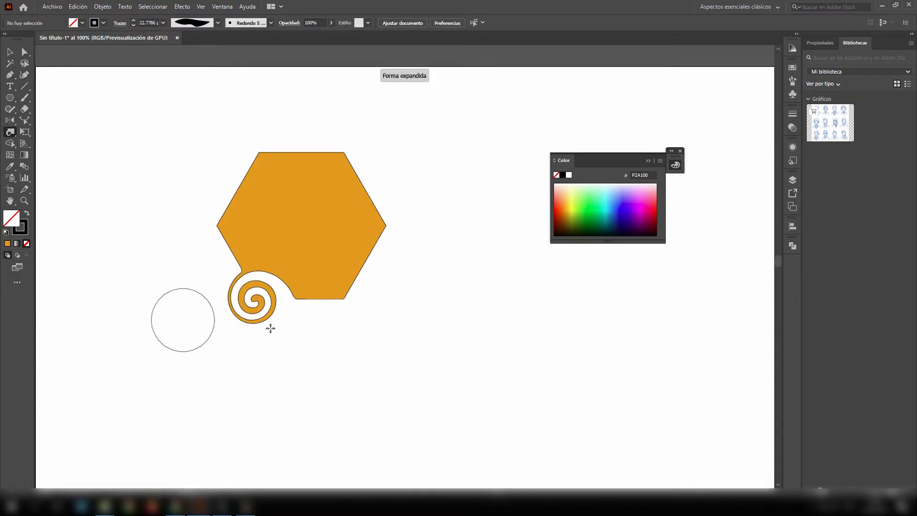
pyautogui.hotkey('ctrl', 'z')
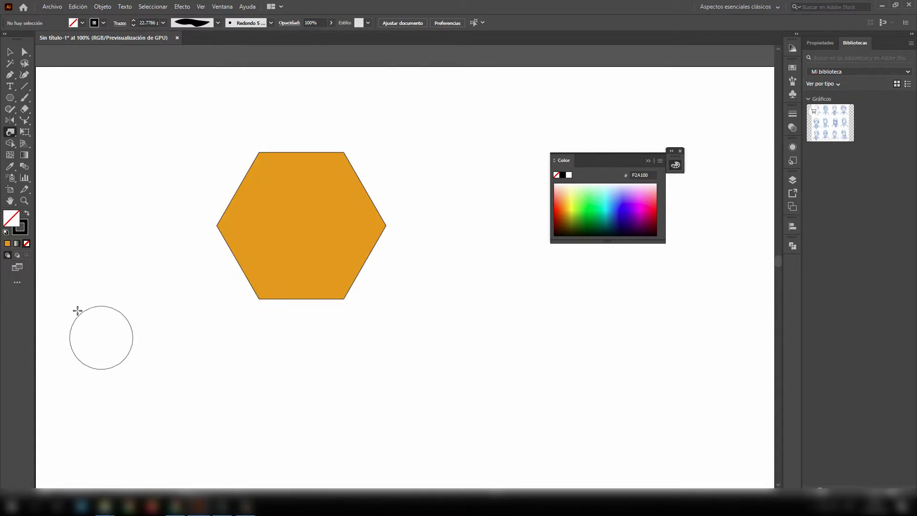
# - Distort the hexagon's lower-left and lower-right corners with the Pucker tool
pyautogui.click(7, 135)
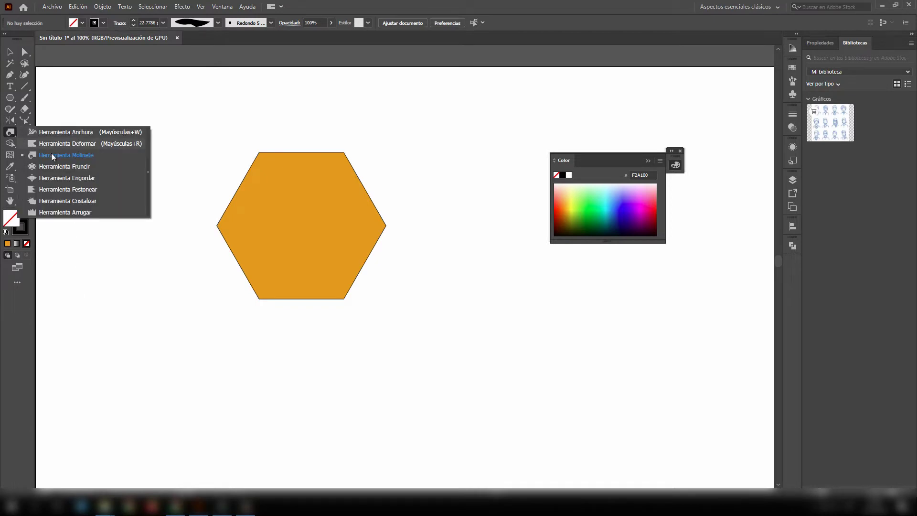
pyautogui.click(64, 168)
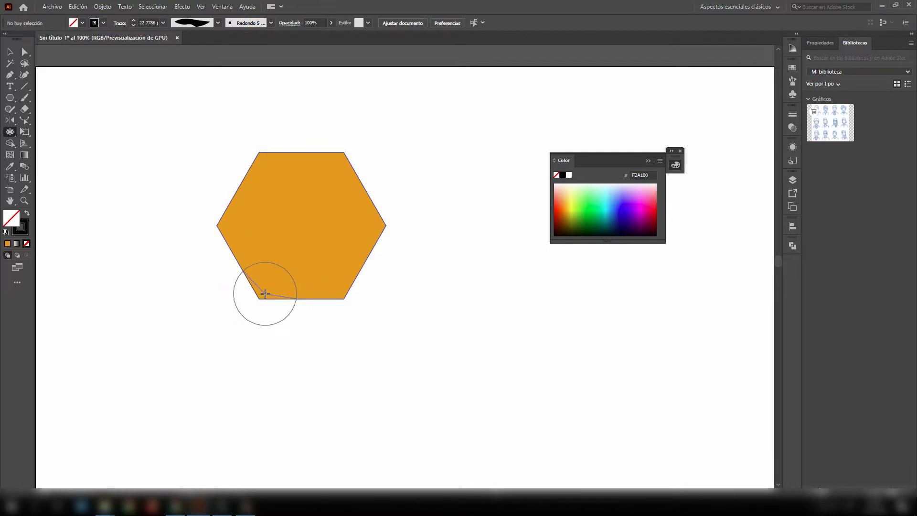
pyautogui.moveTo(265, 312); pyautogui.dragTo(260, 364)
pyautogui.moveTo(332, 303); pyautogui.dragTo(338, 301)
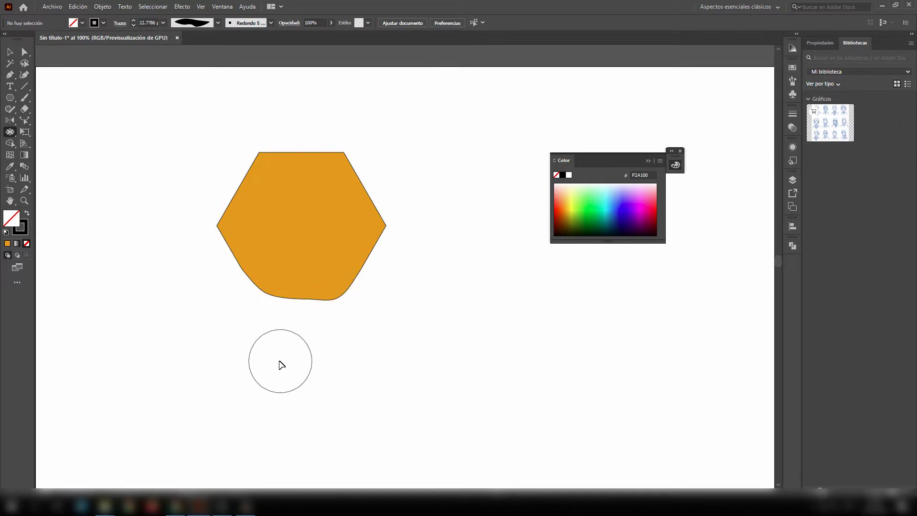
# - Undo both Pucker distortions on the hexagon's lower corners
pyautogui.hotkey('ctrl', 'z')
pyautogui.hotkey('ctrl', 'z')
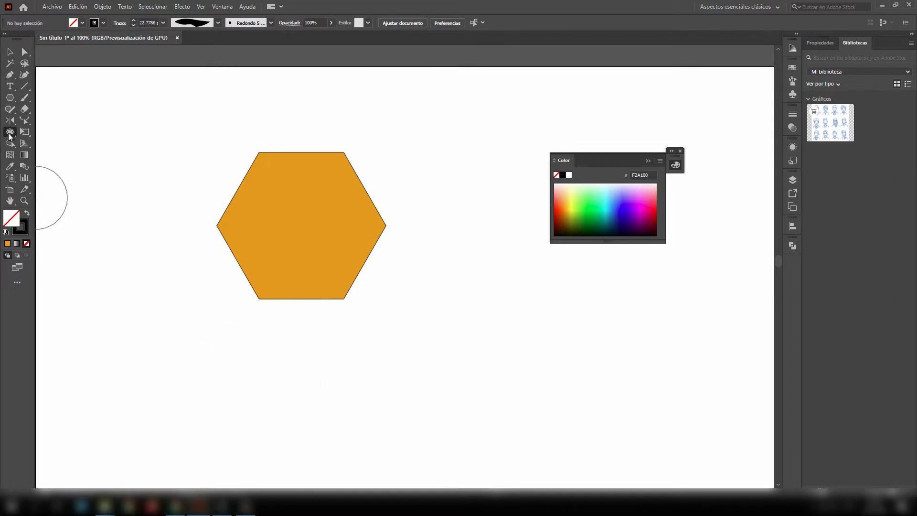
# - Try bulging the hexagon's upper-right edge outward and its lower-right edge inward with the Bloat tool, and undo both
pyautogui.click(10, 134)
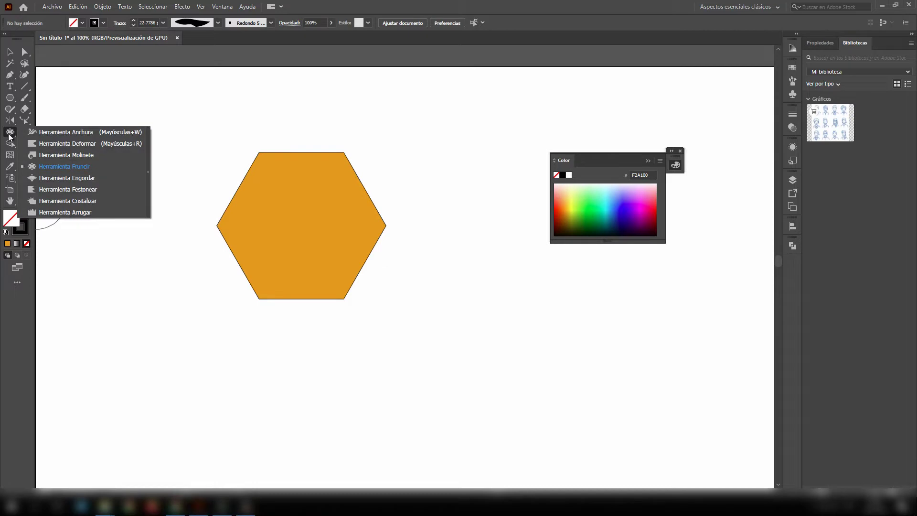
pyautogui.click(70, 181)
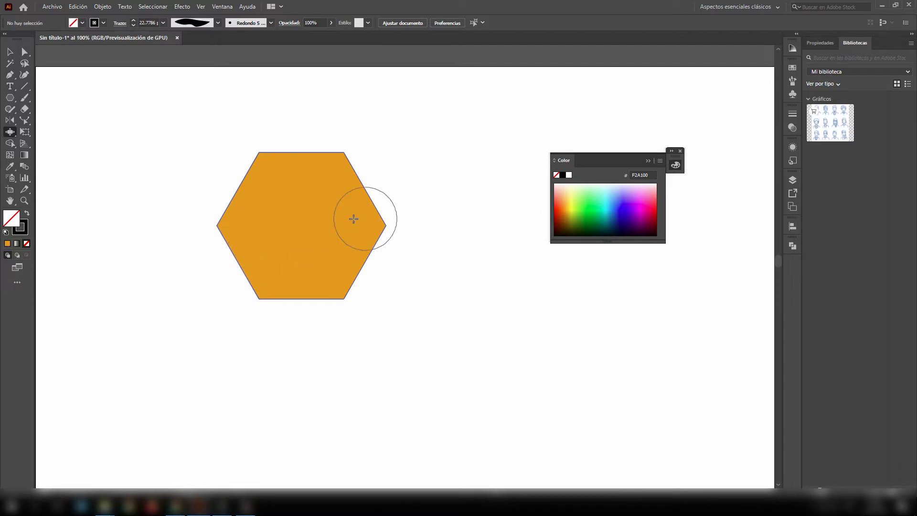
pyautogui.moveTo(354, 217); pyautogui.dragTo(372, 201)
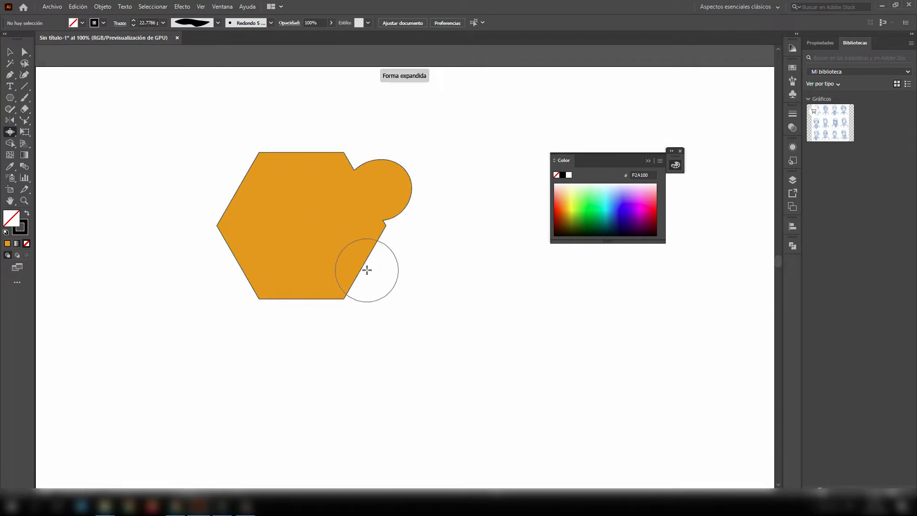
pyautogui.moveTo(364, 266); pyautogui.dragTo(336, 243)
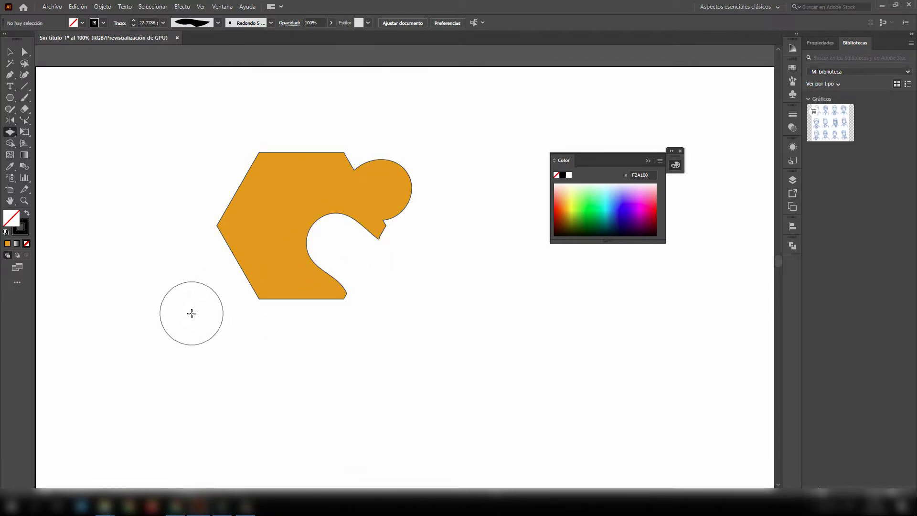
pyautogui.hotkey('ctrl', 'z')
pyautogui.hotkey('ctrl', 'z')
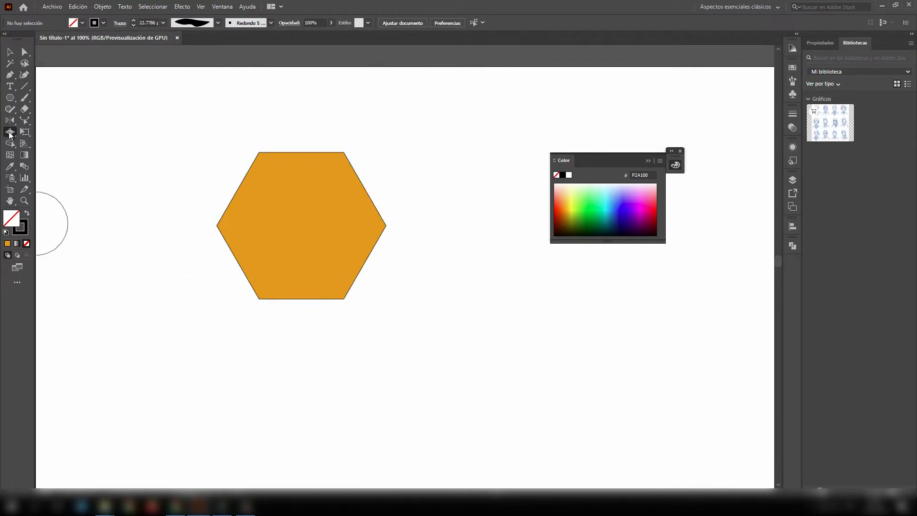
# - Try scalloping the hexagon's lower-left edge with the Scallop tool and undo it
pyautogui.click(9, 135)
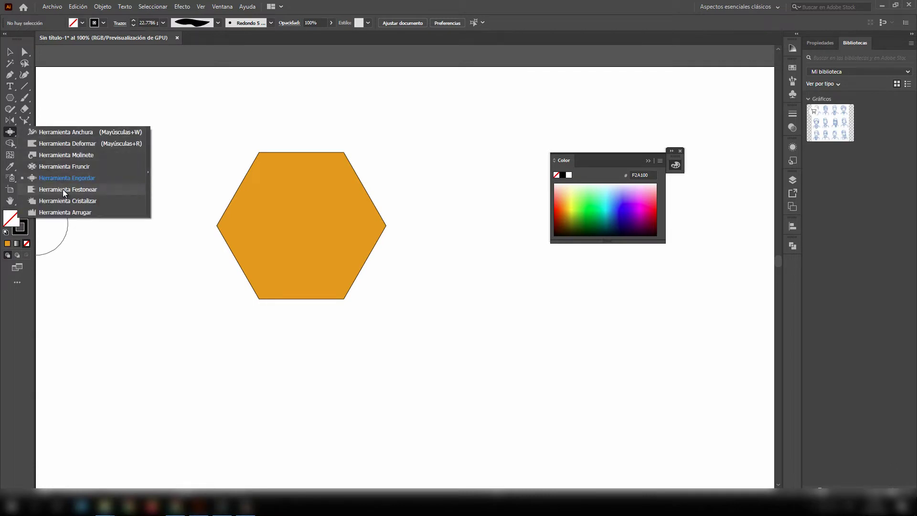
pyautogui.click(67, 189)
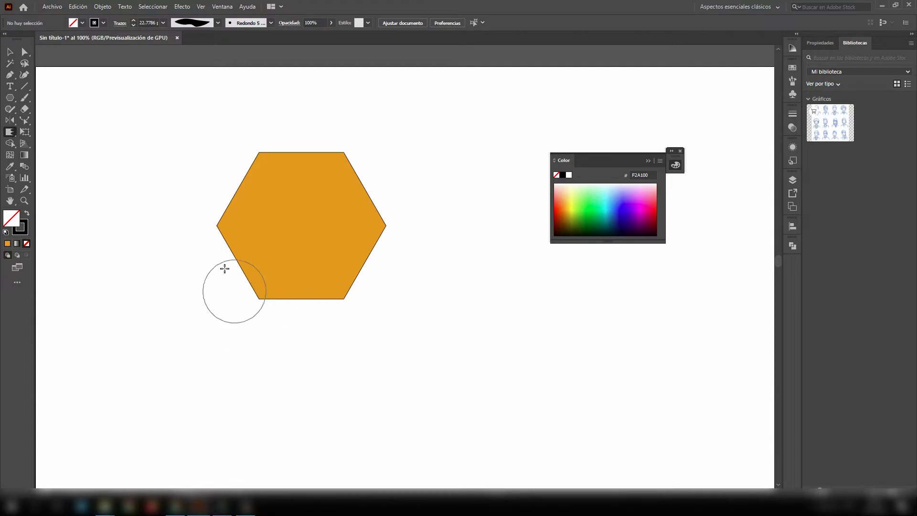
pyautogui.moveTo(197, 219)
pyautogui.mouseDown()
pyautogui.moveTo(242, 286)
pyautogui.moveTo(274, 313)
pyautogui.mouseUp()
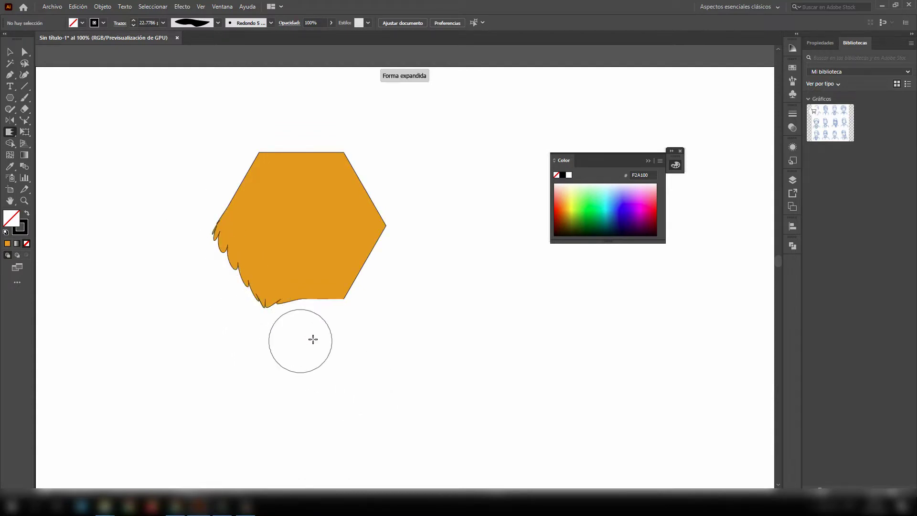
pyautogui.hotkey('ctrl', 'z')
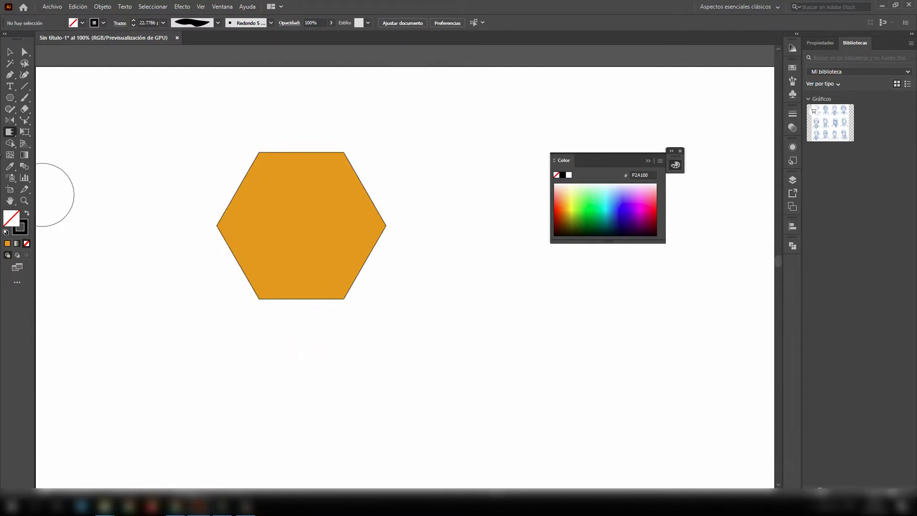
# - Try adding spikes along the hexagon's top edge with the Crystallize tool and undo them
pyautogui.click(10, 131)
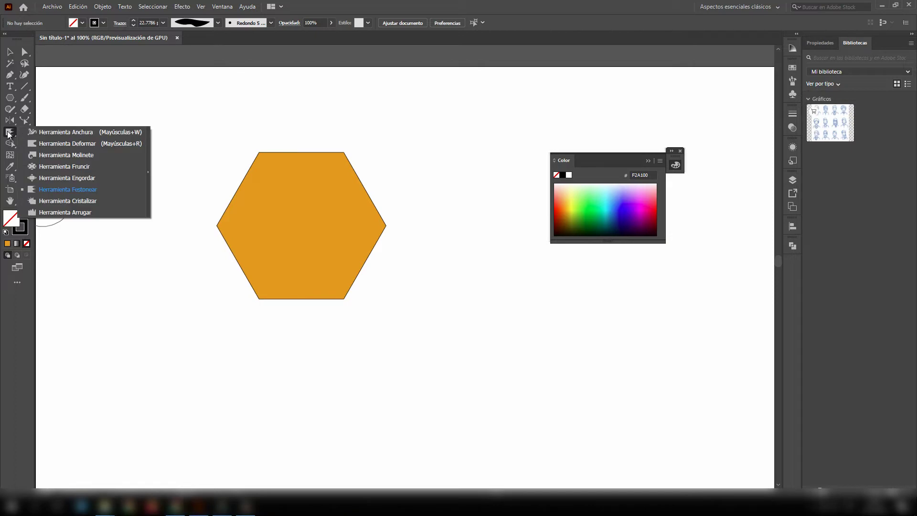
pyautogui.click(65, 201)
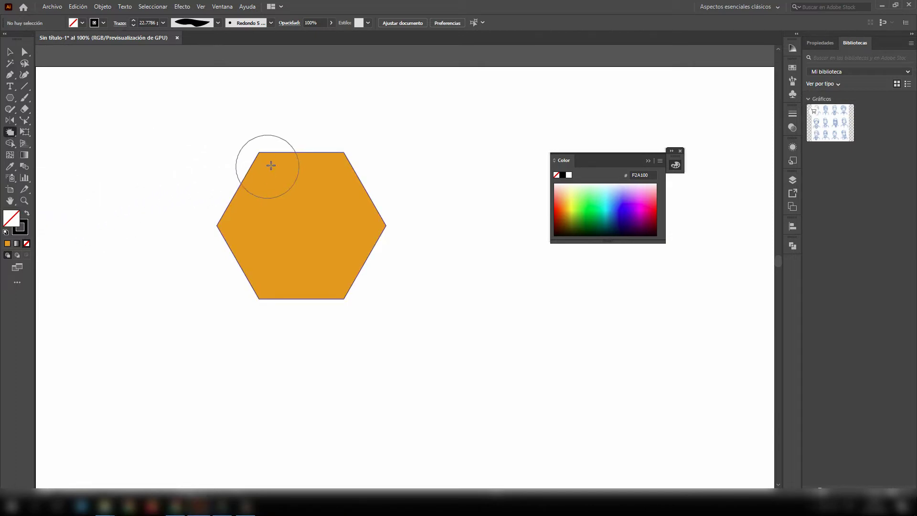
pyautogui.moveTo(262, 156); pyautogui.dragTo(340, 156)
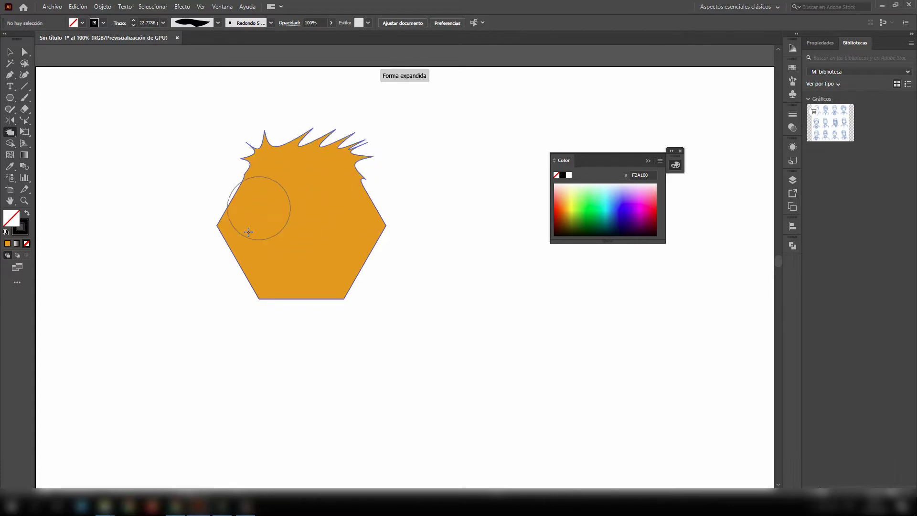
pyautogui.hotkey('ctrl', 'z')
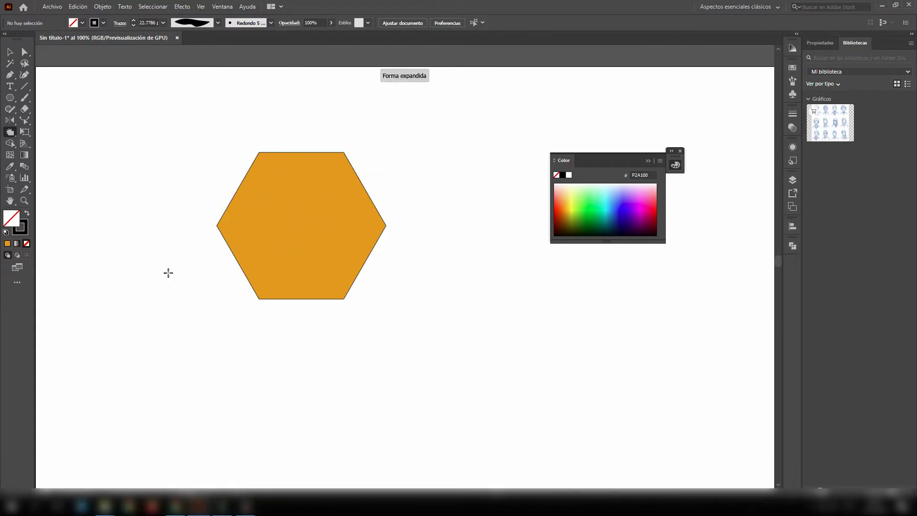
# - Try roughening the hexagon's lower-left edge with the Wrinkle tool and undo it
pyautogui.click(11, 132)
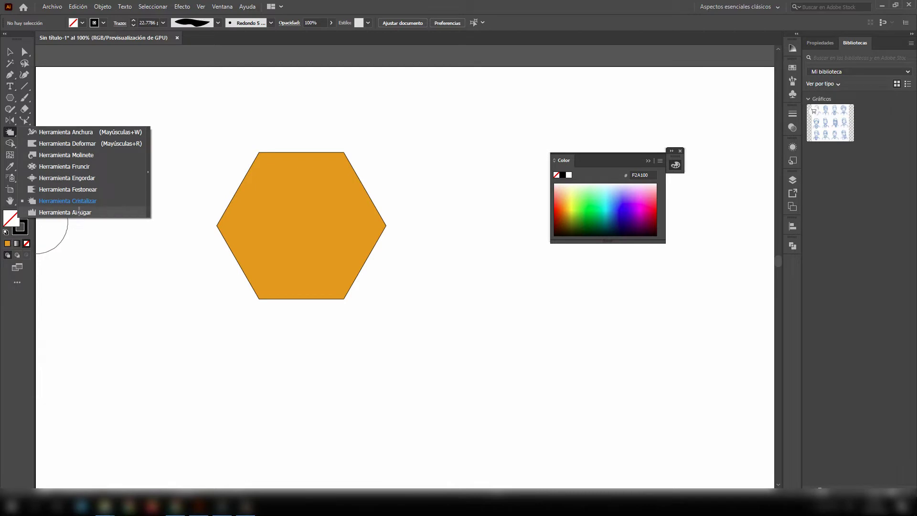
pyautogui.click(79, 213)
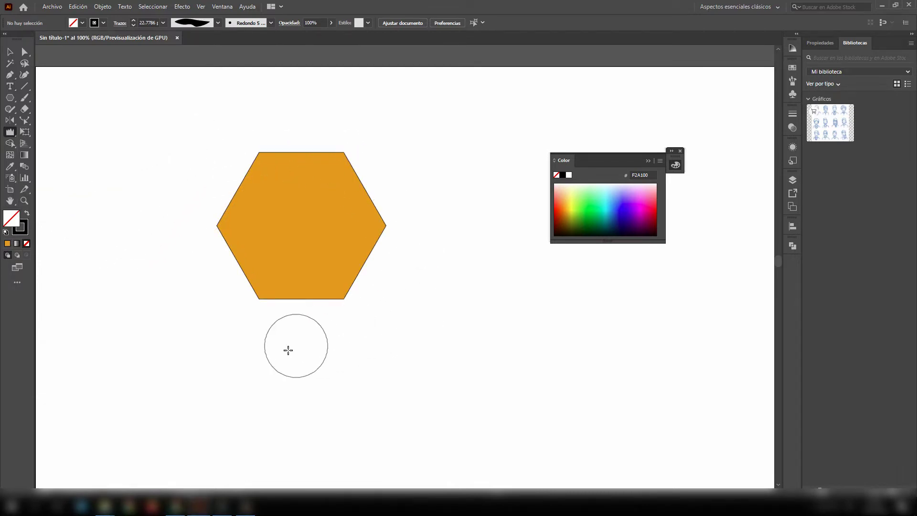
pyautogui.moveTo(264, 315); pyautogui.dragTo(217, 238)
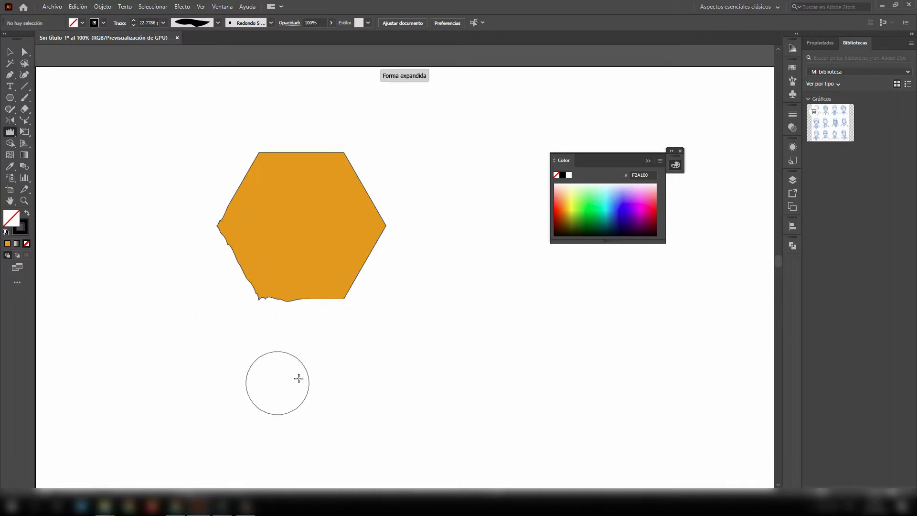
pyautogui.hotkey('ctrl', 'z')
pyautogui.click(13, 133)
pyautogui.click(15, 136)
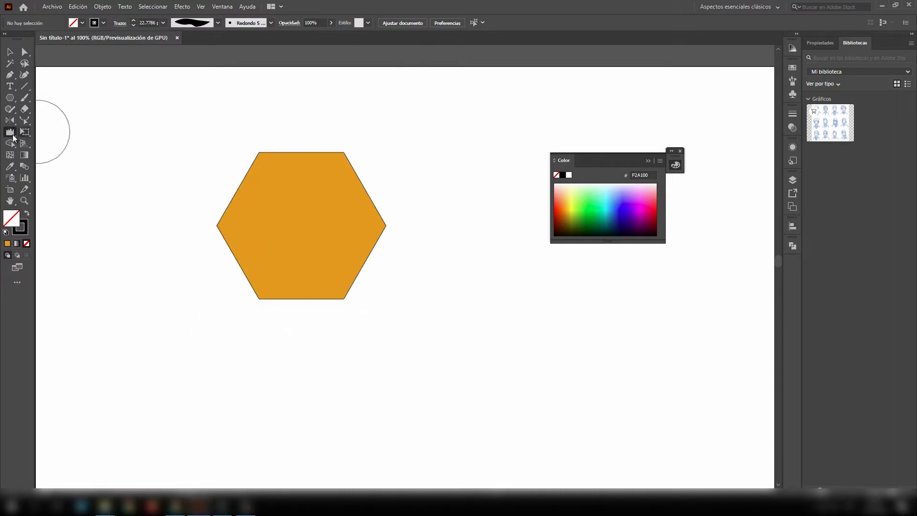
pyautogui.click(10, 133)
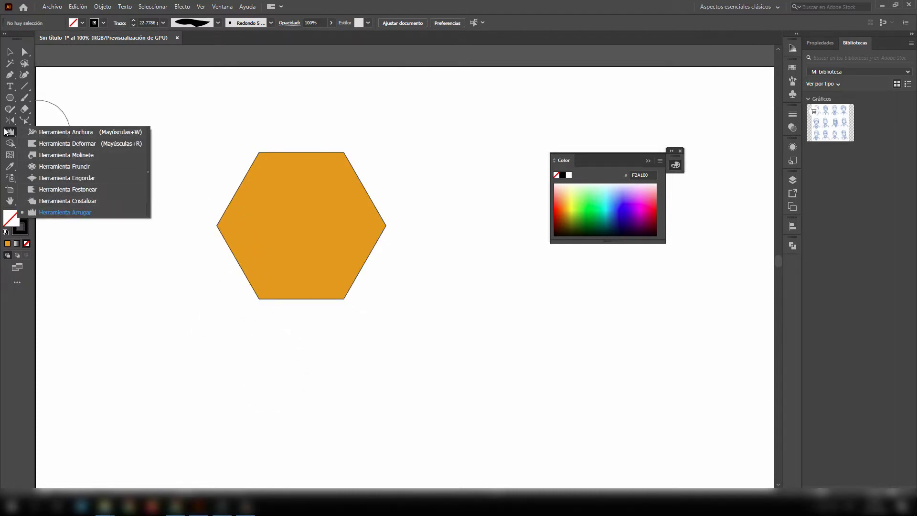
pyautogui.click(63, 213)
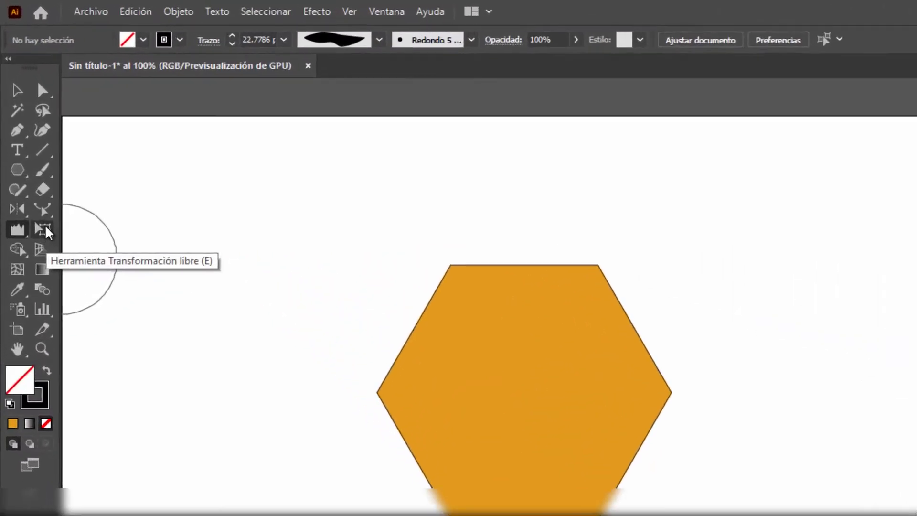
# - Start Free Transform on the selected hexagon and move its floating options next to the shape
pyautogui.click(26, 133)
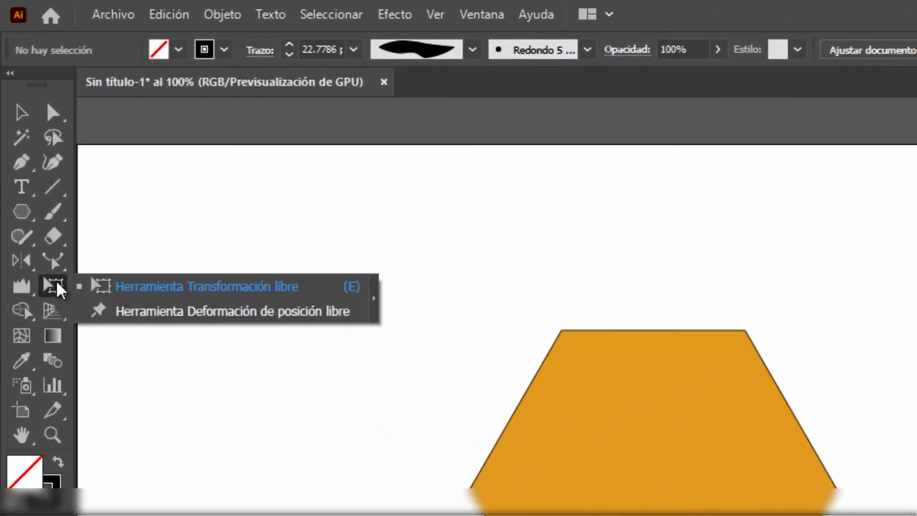
pyautogui.click(213, 286)
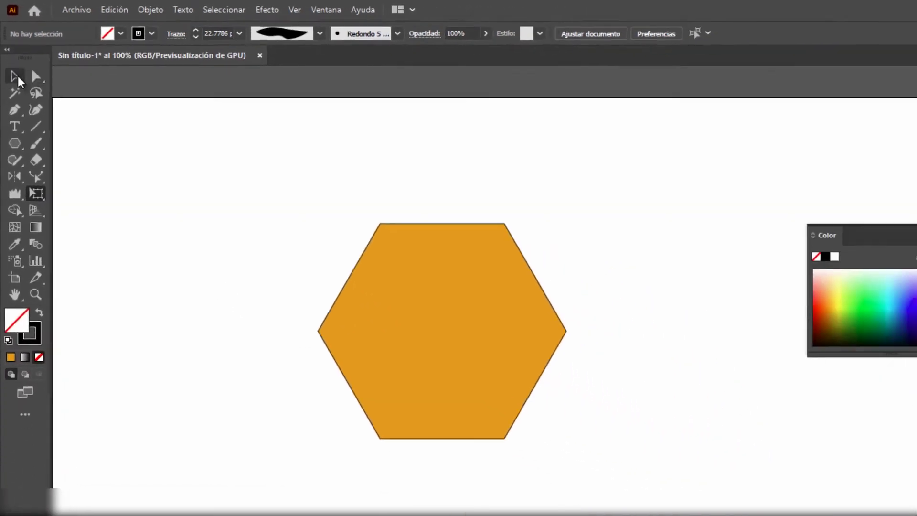
pyautogui.click(18, 76)
pyautogui.click(410, 271)
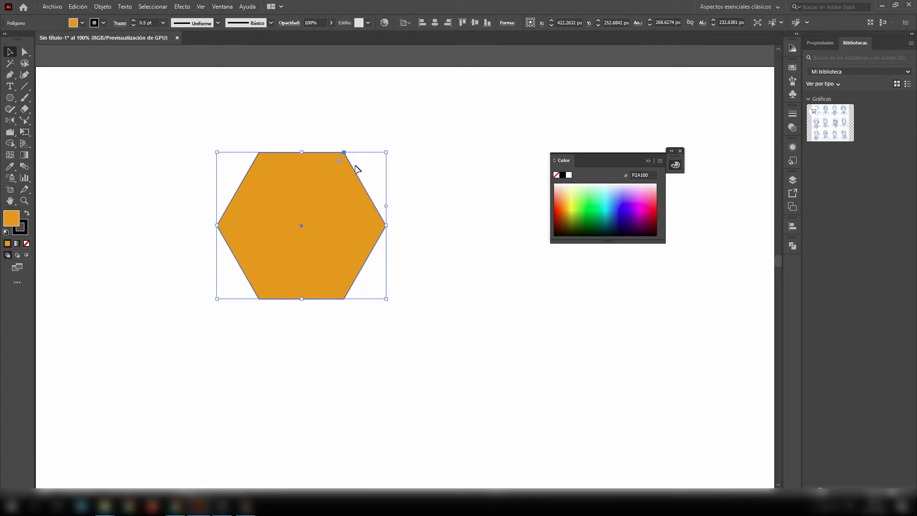
pyautogui.click(25, 131)
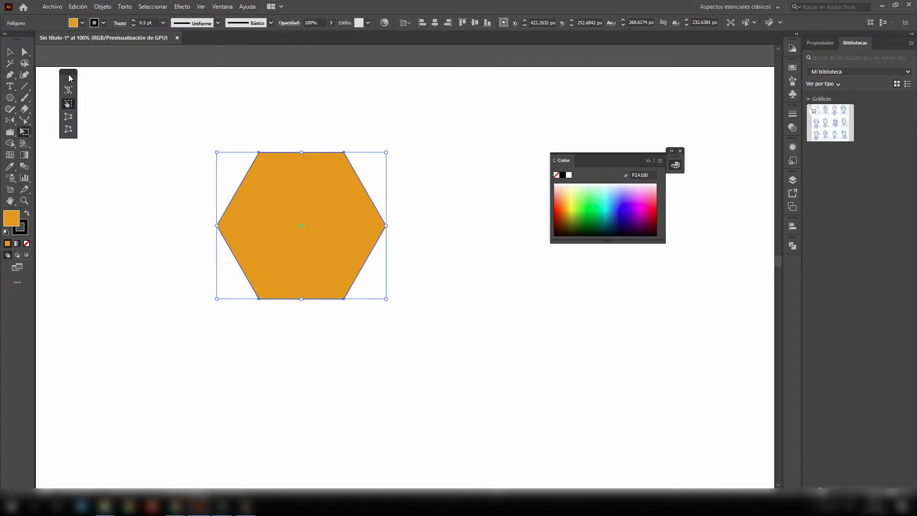
pyautogui.moveTo(69, 72); pyautogui.dragTo(188, 127)
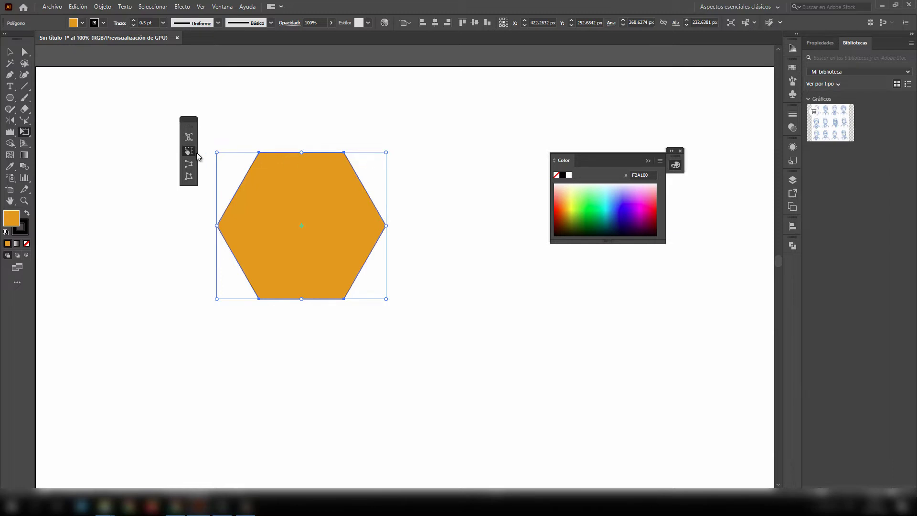
# - Reduce the hexagon's height to about 227 px, and pull its bounding corners inward with Perspective Distort
pyautogui.moveTo(384, 153)
pyautogui.mouseDown()
pyautogui.moveTo(409, 139)
pyautogui.moveTo(385, 156)
pyautogui.mouseUp()
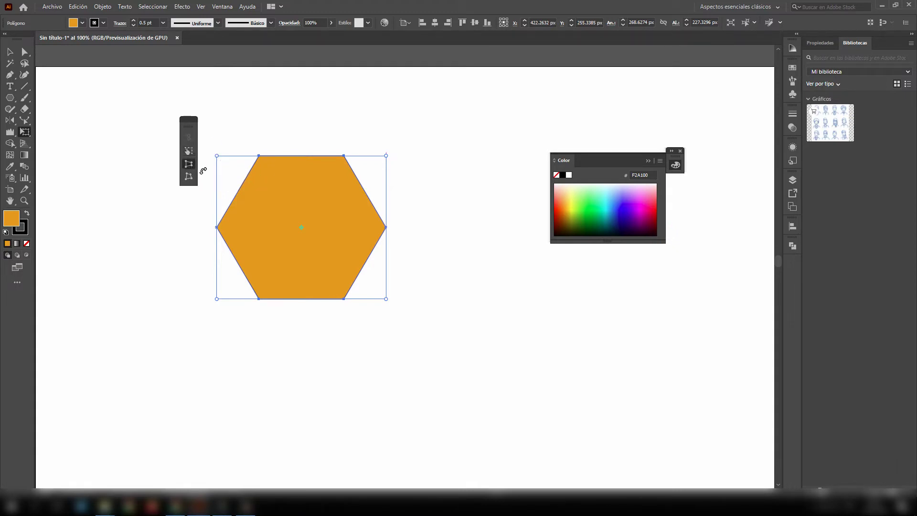
pyautogui.moveTo(386, 156); pyautogui.dragTo(361, 189)
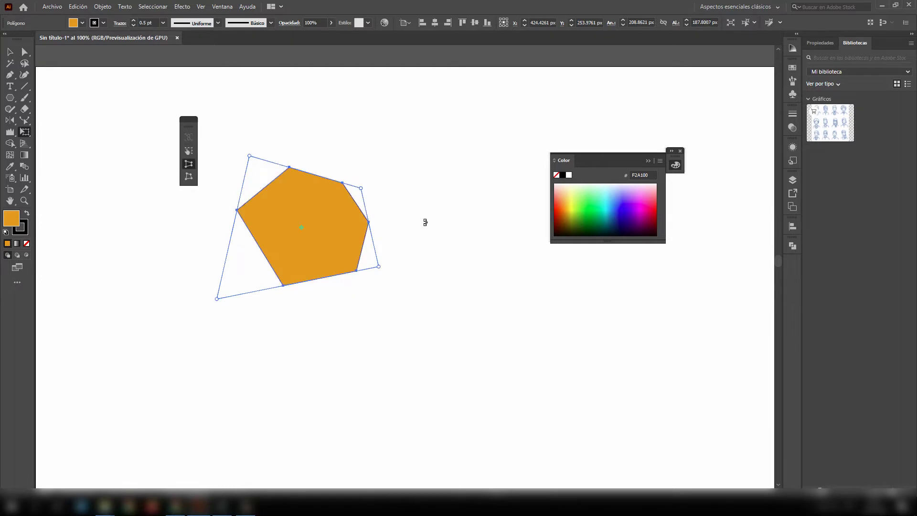
# - Use Free Distort to pull the shape's lower-left bounding corner inward and its upper-left bounding corner outward
pyautogui.click(192, 180)
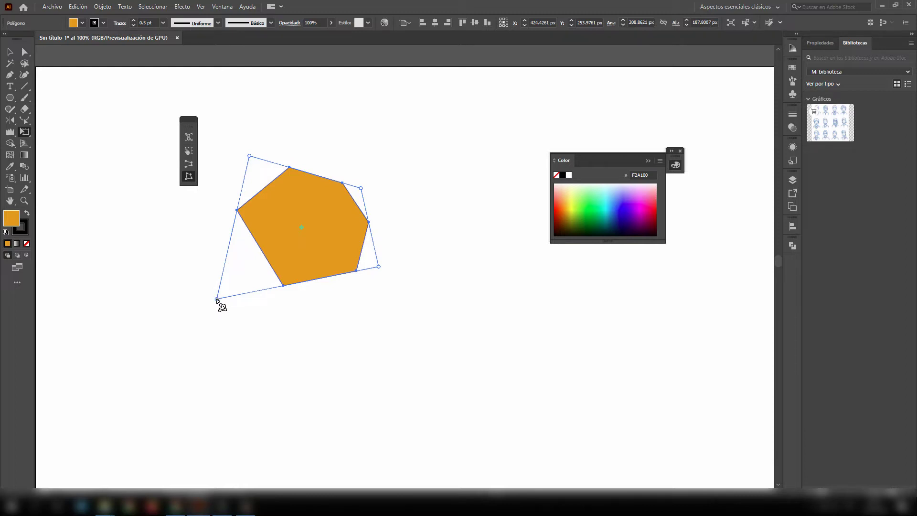
pyautogui.moveTo(217, 299); pyautogui.dragTo(296, 304)
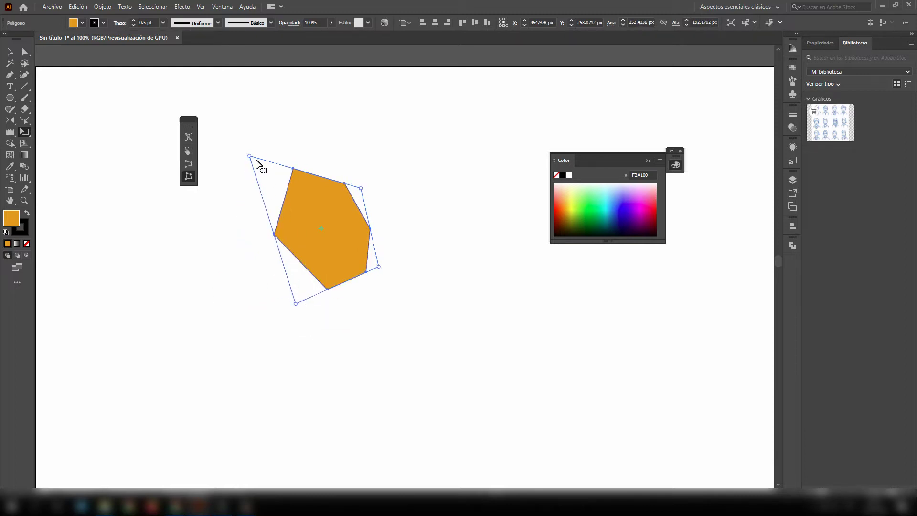
pyautogui.moveTo(250, 157); pyautogui.dragTo(223, 110)
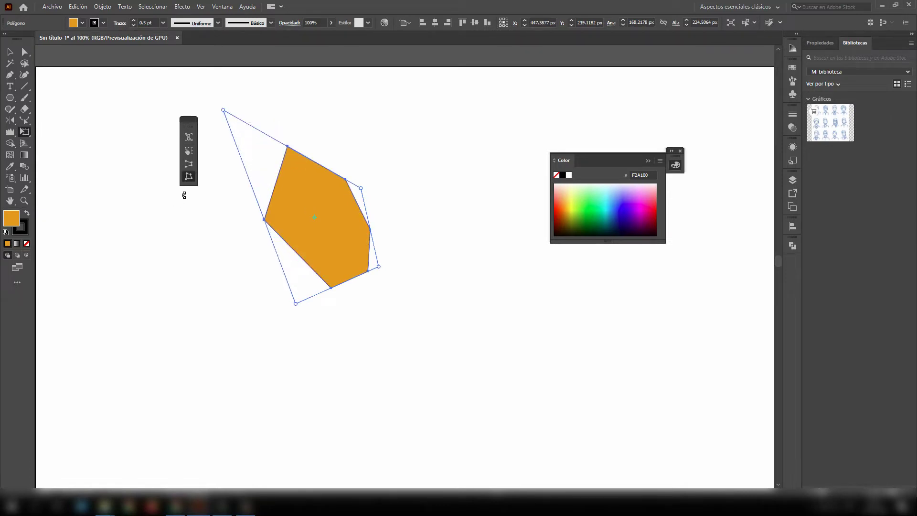
# - Leave Free Transform and delete the distorted orange shape
pyautogui.press('v')
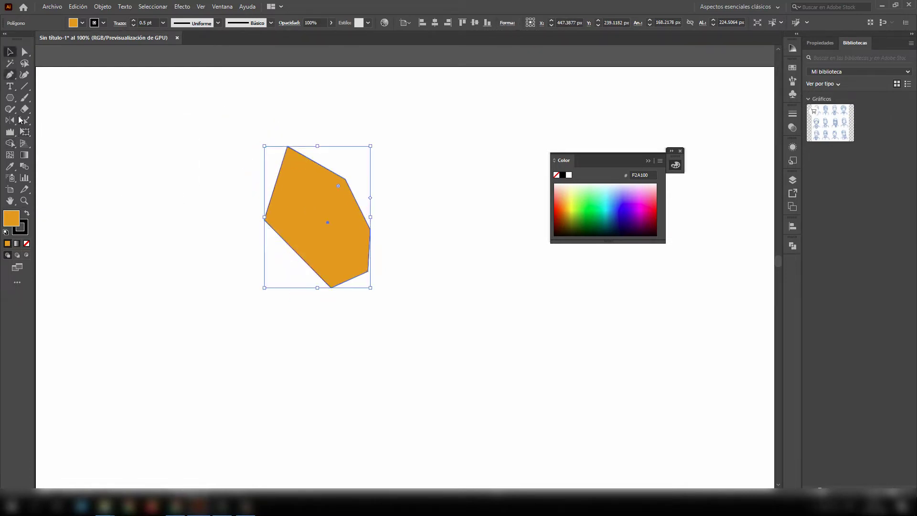
pyautogui.moveTo(353, 205); pyautogui.dragTo(295, 213)
pyautogui.press('Delete')
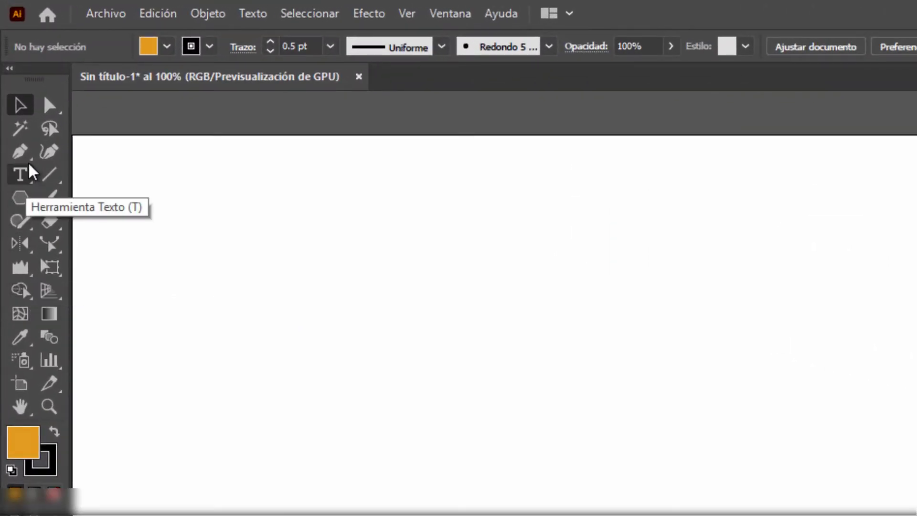
# - Draw a new orange hexagon and an orange circle of similar size overlapping its lower-right side
pyautogui.click(20, 197)
pyautogui.moveTo(256, 320); pyautogui.dragTo(346, 401)
pyautogui.moveTo(20, 196); pyautogui.dragTo(82, 291)
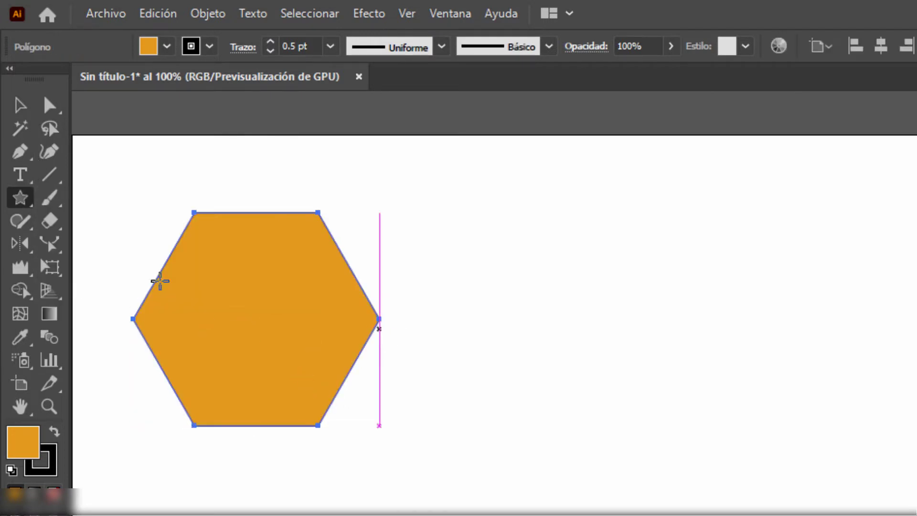
pyautogui.moveTo(19, 199); pyautogui.dragTo(85, 251)
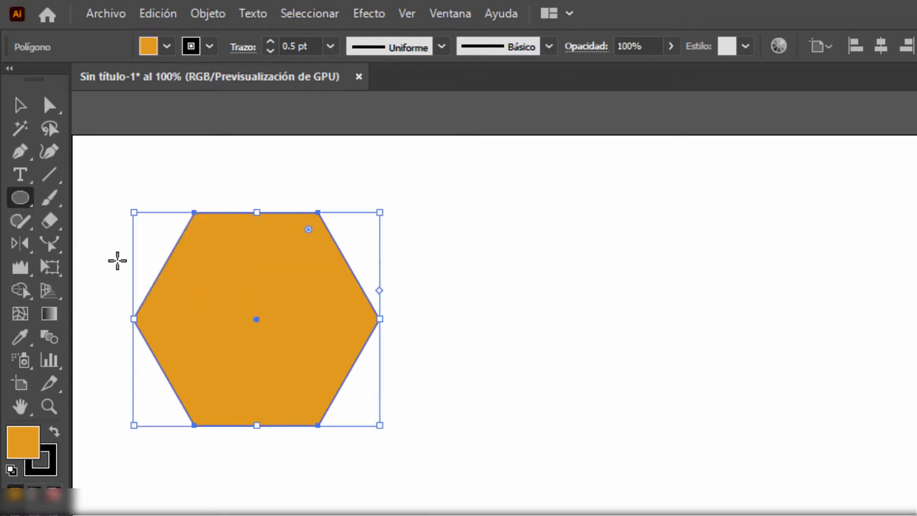
pyautogui.moveTo(526, 282); pyautogui.dragTo(272, 513)
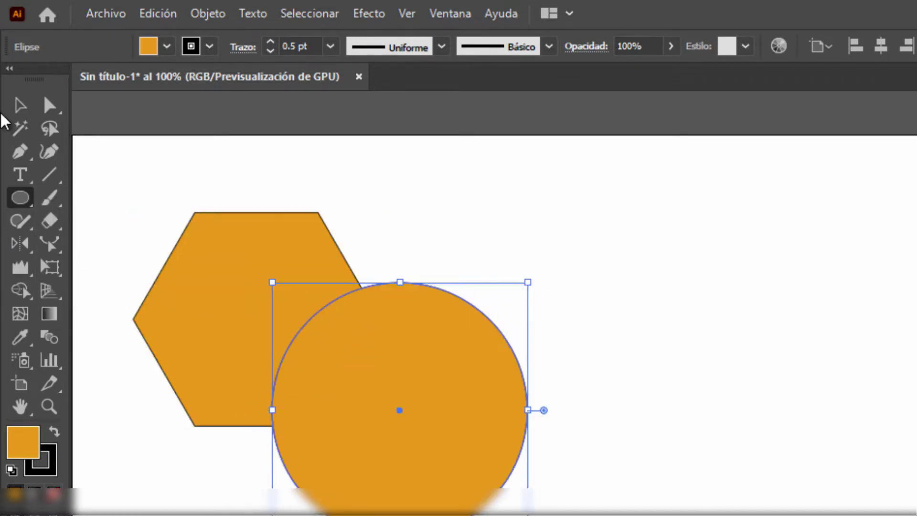
# - Fill the circle overlapping the orange hexagon with lime green and leave both shapes deselected
pyautogui.click(20, 101)
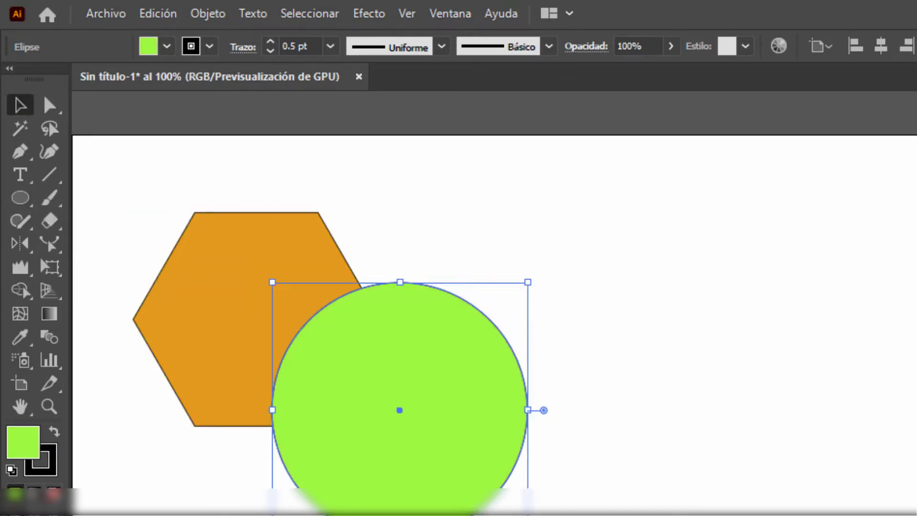
pyautogui.click(606, 398)
pyautogui.click(266, 289)
pyautogui.click(379, 385)
pyautogui.click(245, 305)
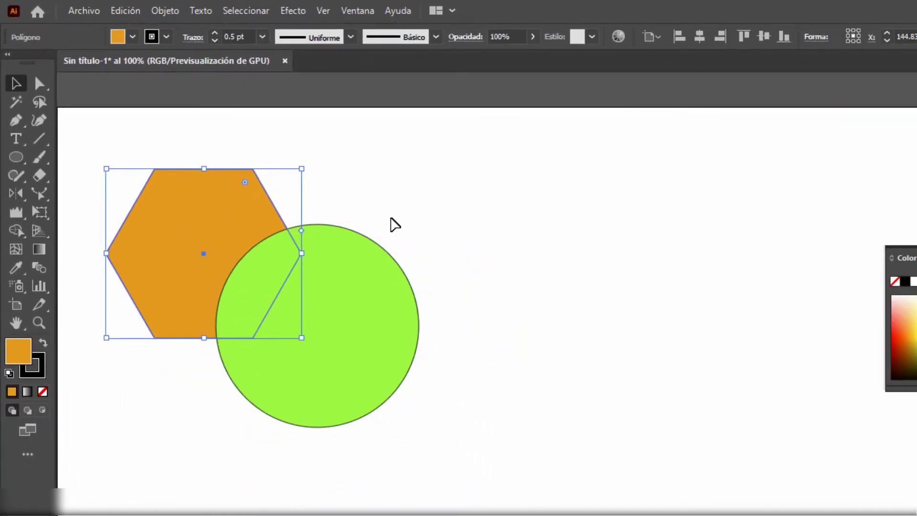
pyautogui.click(448, 277)
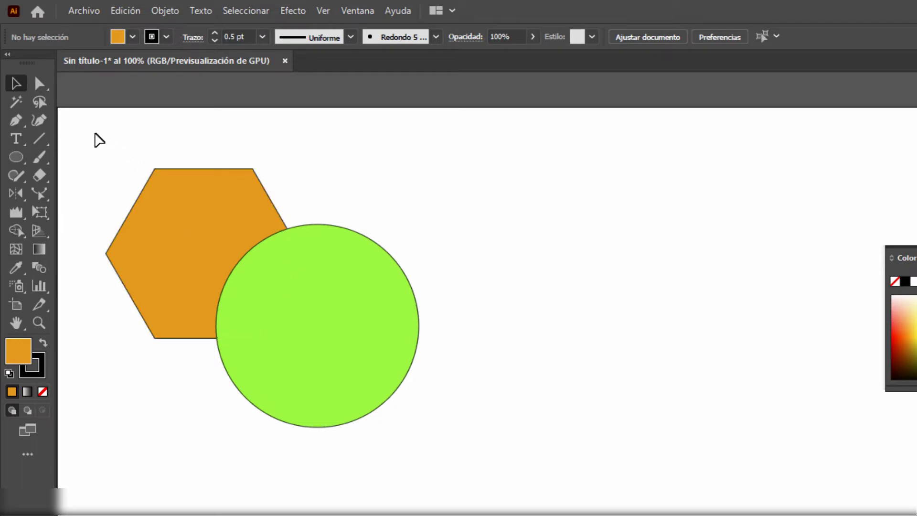
# - Select the hexagon and circle, try merging them with Shape Builder, and undo the merge
pyautogui.moveTo(93, 128); pyautogui.dragTo(502, 490)
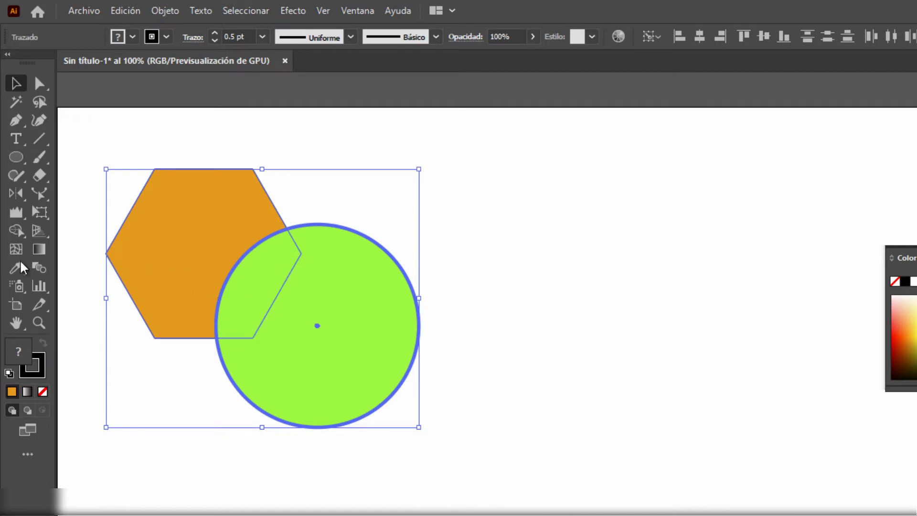
pyautogui.click(16, 233)
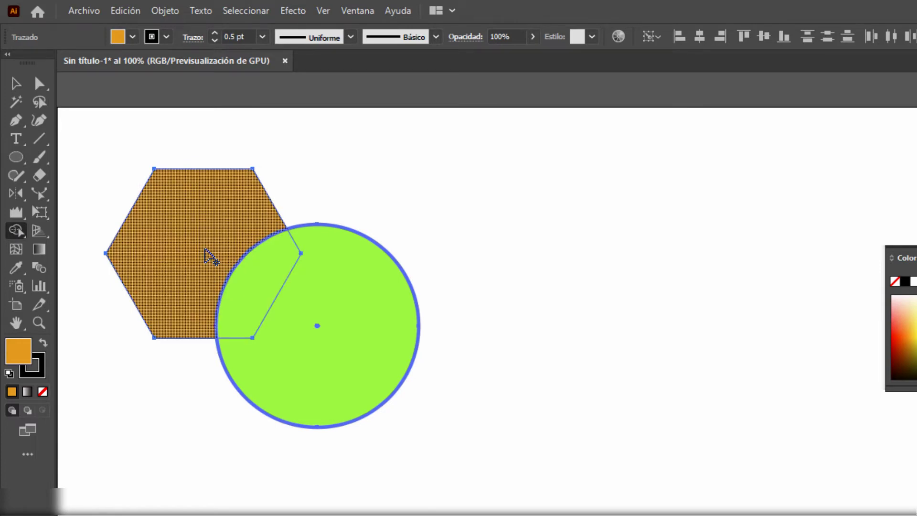
pyautogui.moveTo(210, 257); pyautogui.dragTo(329, 346)
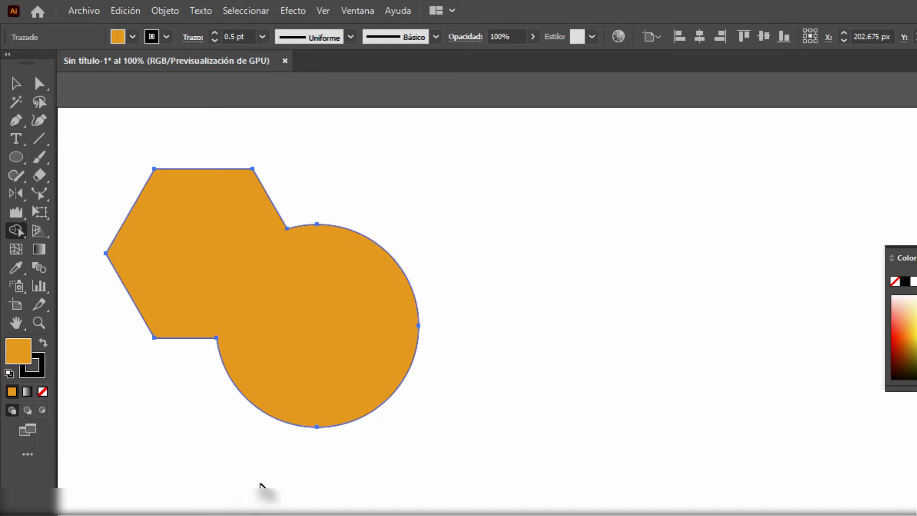
pyautogui.hotkey('ctrl', 'z')
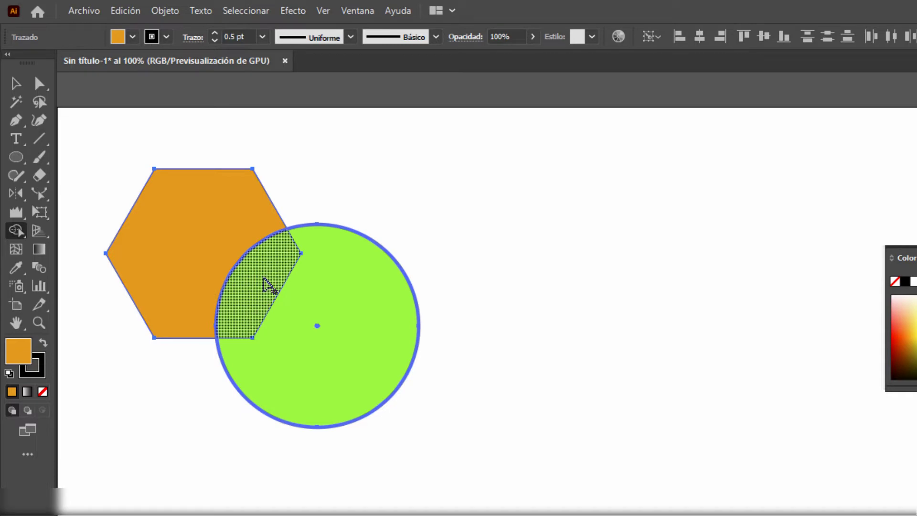
# - Remove the overlap between hexagon and circle with Shape Builder, and move the two remaining pieces apart
pyautogui.keyDown('alt'); pyautogui.click(266, 285); pyautogui.keyUp('alt')
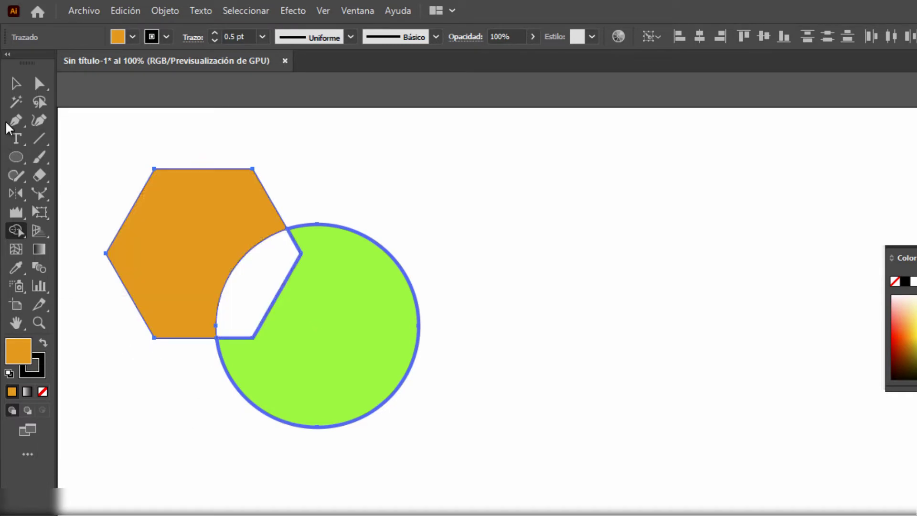
pyautogui.click(15, 84)
pyautogui.click(593, 202)
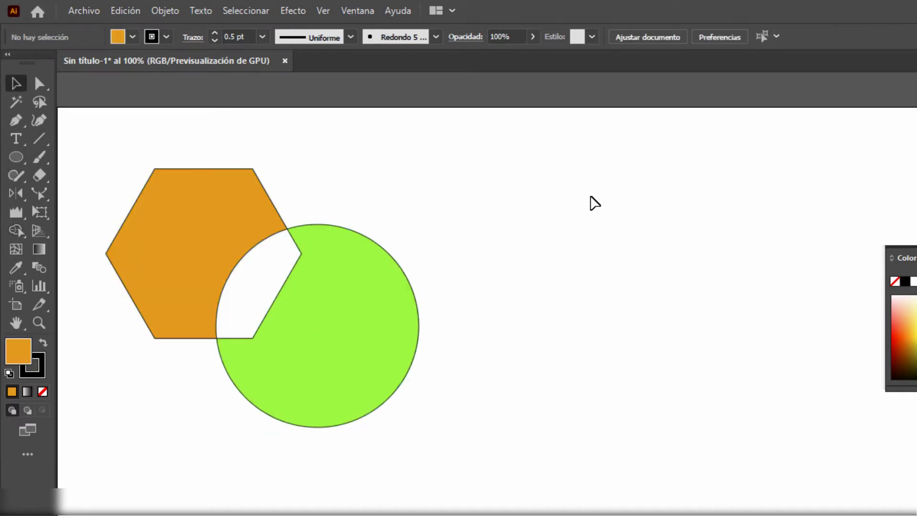
pyautogui.click(351, 356)
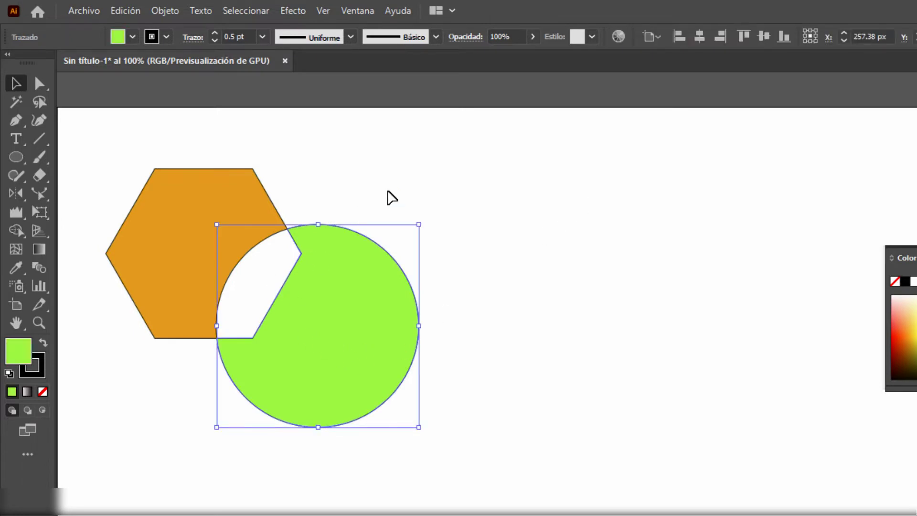
pyautogui.click(388, 196)
pyautogui.moveTo(345, 306); pyautogui.dragTo(415, 318)
pyautogui.moveTo(239, 260); pyautogui.dragTo(232, 248)
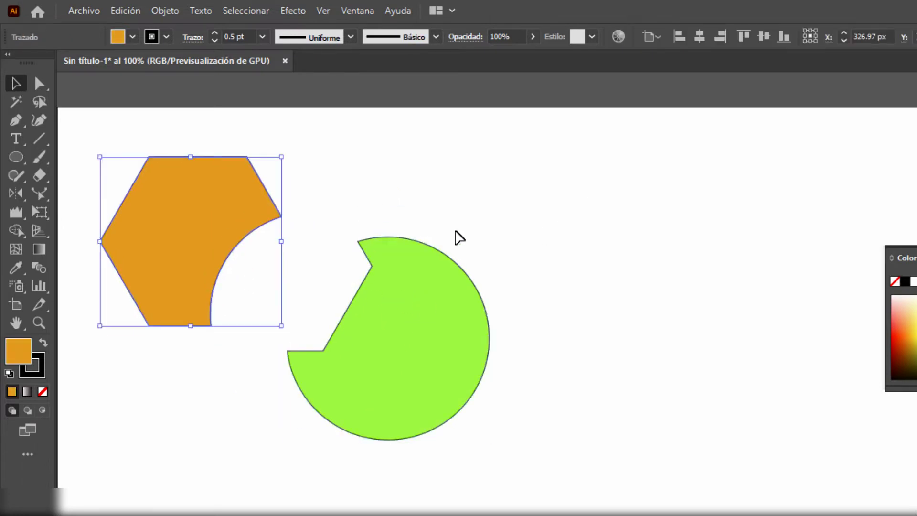
# - Select both cut shapes and delete them from the artboard
pyautogui.click(544, 190)
pyautogui.moveTo(567, 158); pyautogui.dragTo(100, 466)
pyautogui.press('Delete')
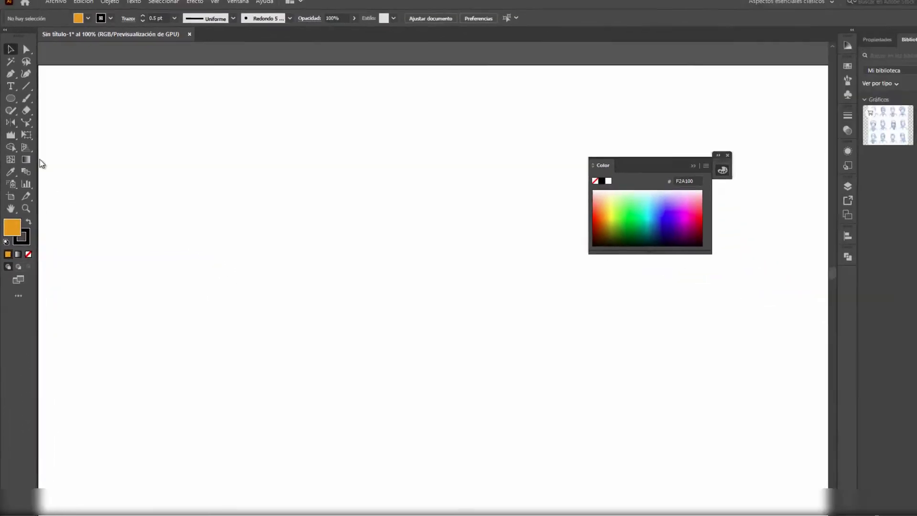
# - Show the two-point perspective grid without the Color panel in the way, and move the whole grid slightly up and to the right
pyautogui.click(26, 147)
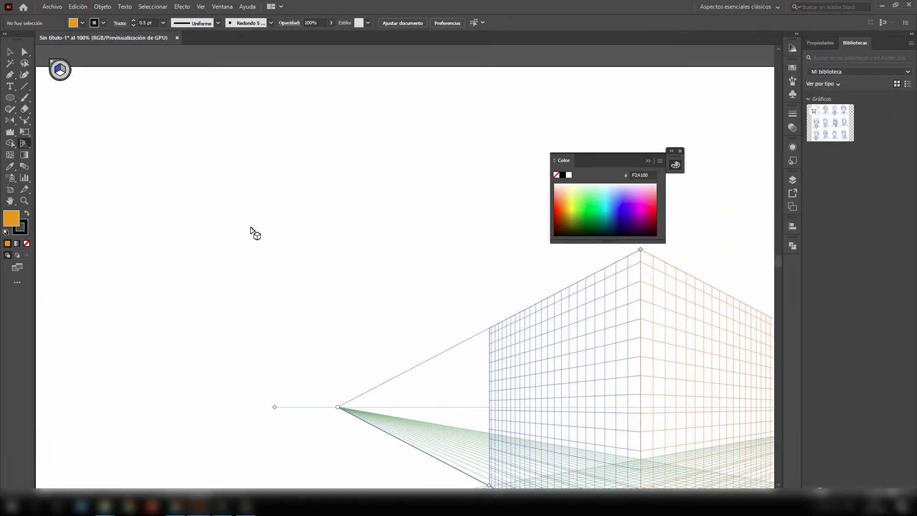
pyautogui.scroll(-1, 252, 232)
pyautogui.moveTo(356, 215); pyautogui.dragTo(201, 124)
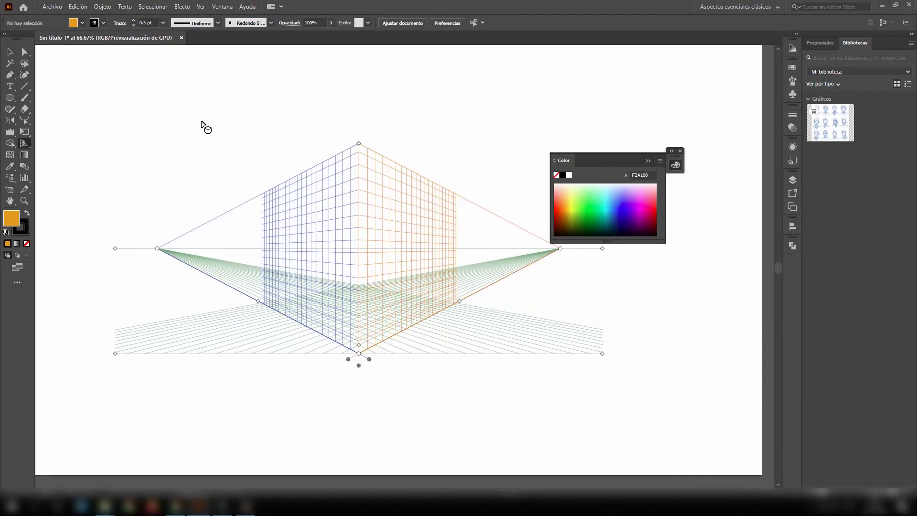
pyautogui.click(647, 161)
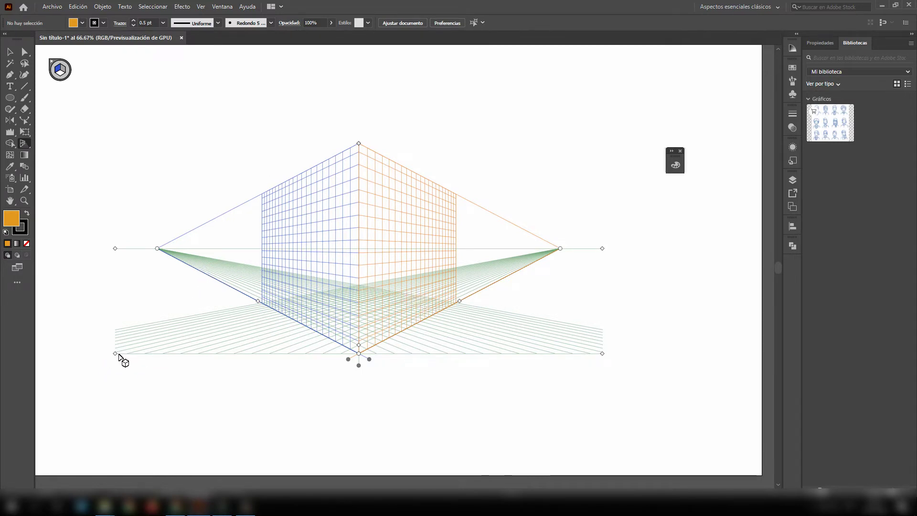
pyautogui.moveTo(114, 353)
pyautogui.mouseDown()
pyautogui.moveTo(119, 377)
pyautogui.moveTo(119, 349)
pyautogui.mouseUp()
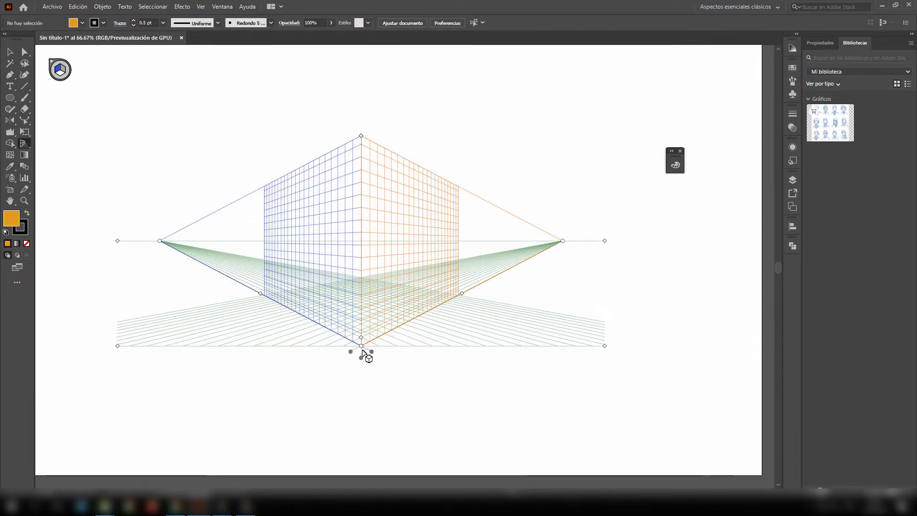
# - Lower the perspective grid's ground plane, keeping both vertical planes joined, and lower its horizon line with the Perspective Grid tool
pyautogui.click(27, 141)
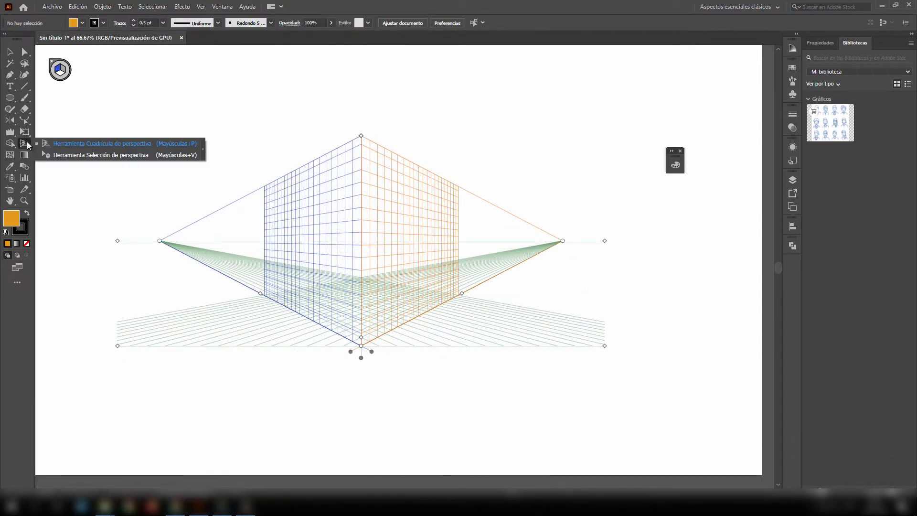
pyautogui.click(118, 156)
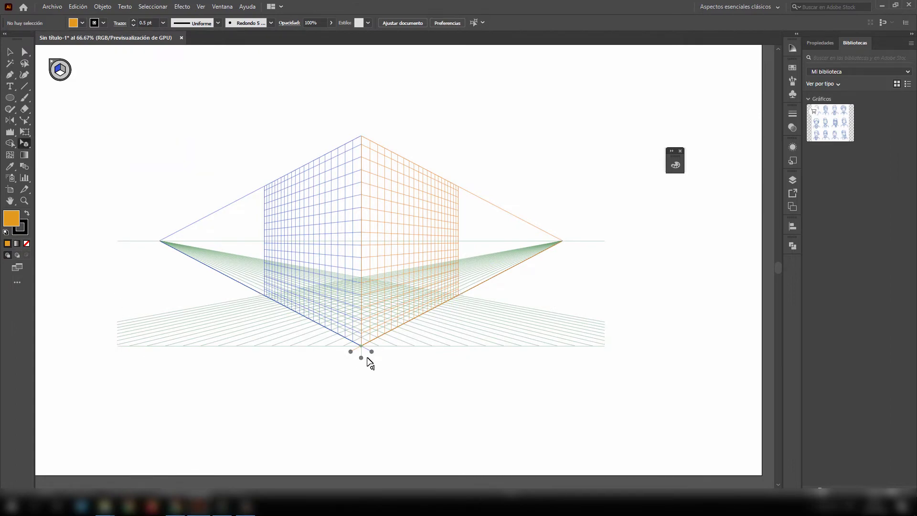
pyautogui.moveTo(363, 361); pyautogui.dragTo(352, 380)
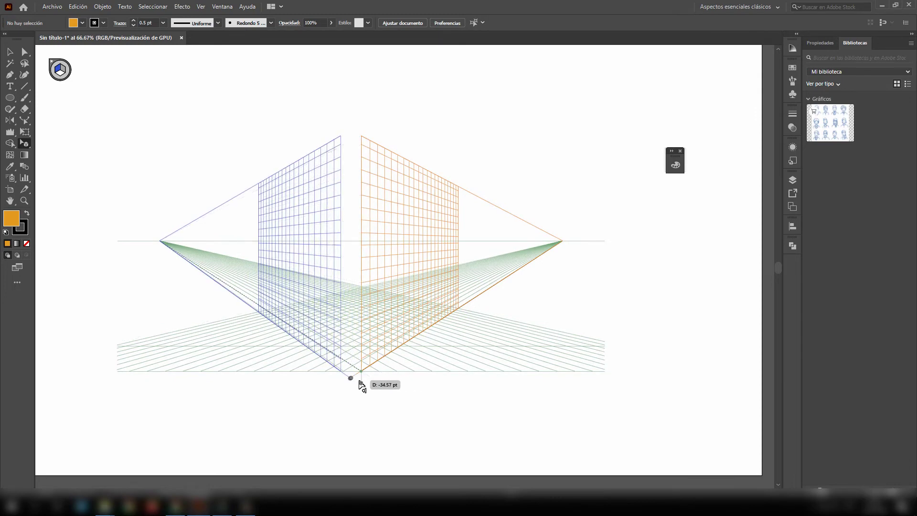
pyautogui.hotkey('ctrl', 'z')
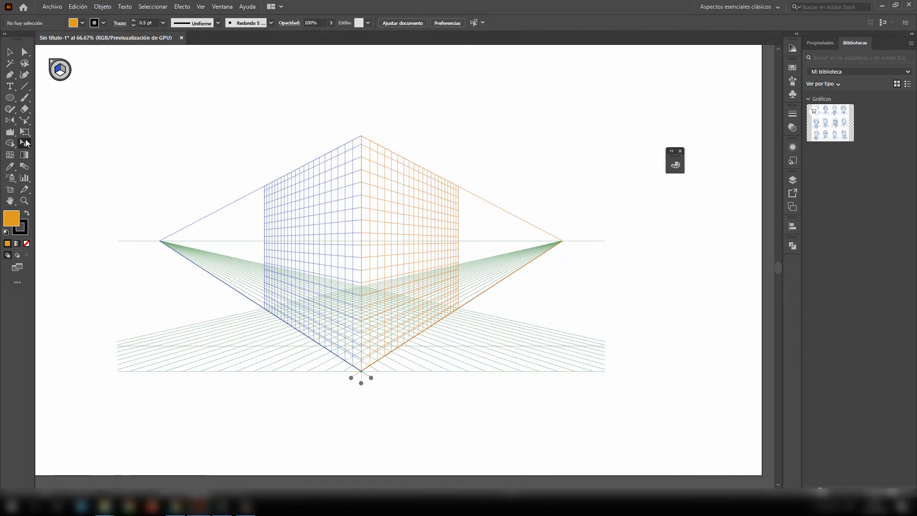
pyautogui.moveTo(24, 142); pyautogui.dragTo(98, 144)
pyautogui.moveTo(119, 243); pyautogui.dragTo(142, 279)
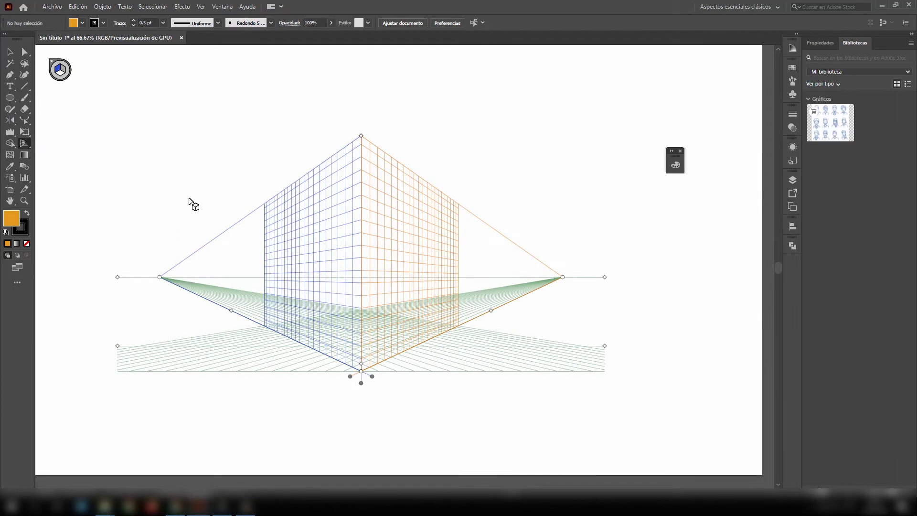
# - Add the text HOLA above the grid's left side and enlarge it to about 130 pt
pyautogui.click(10, 88)
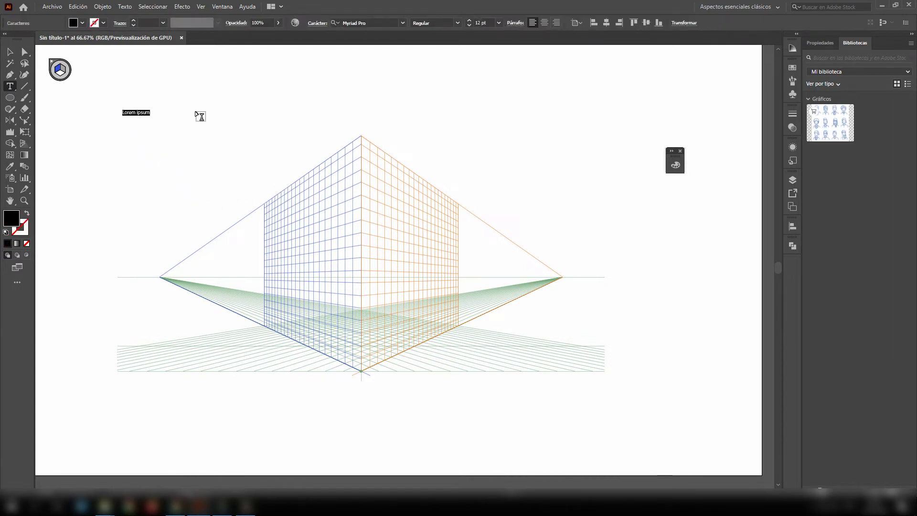
pyautogui.click(9, 52)
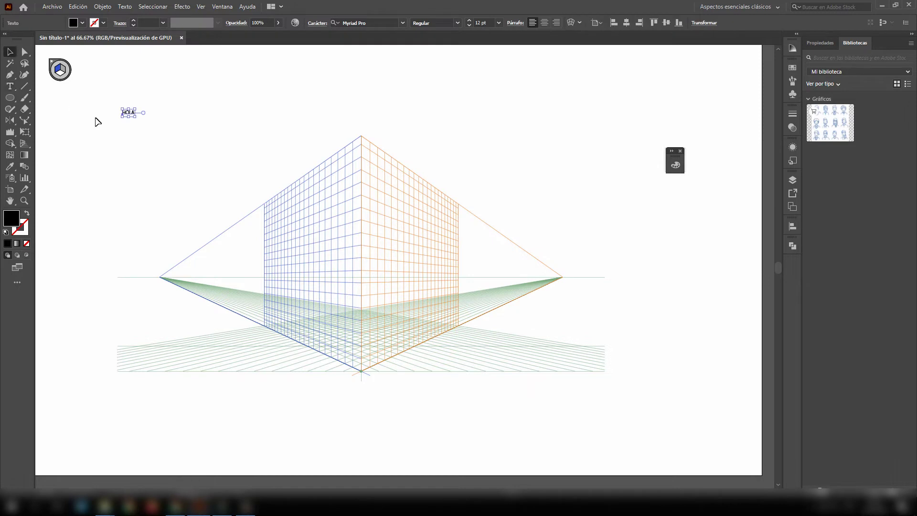
pyautogui.moveTo(137, 118); pyautogui.dragTo(256, 178)
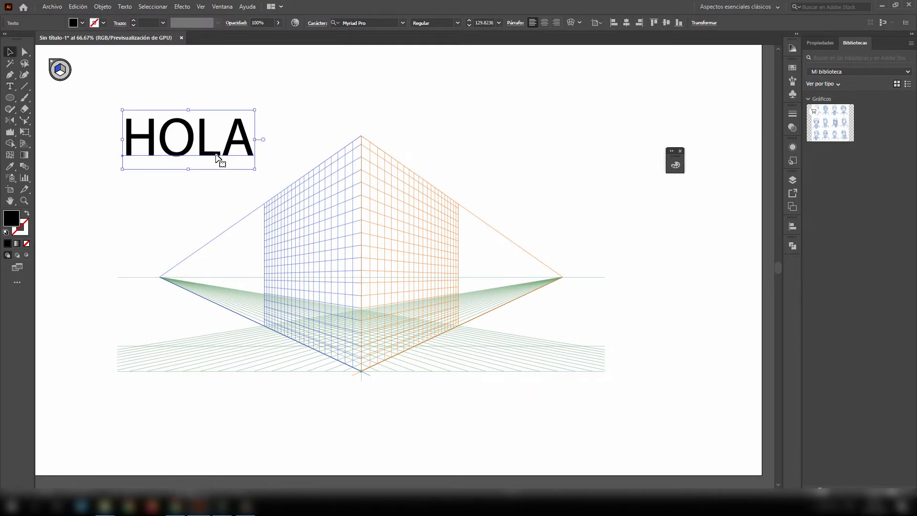
pyautogui.moveTo(210, 145); pyautogui.dragTo(209, 141)
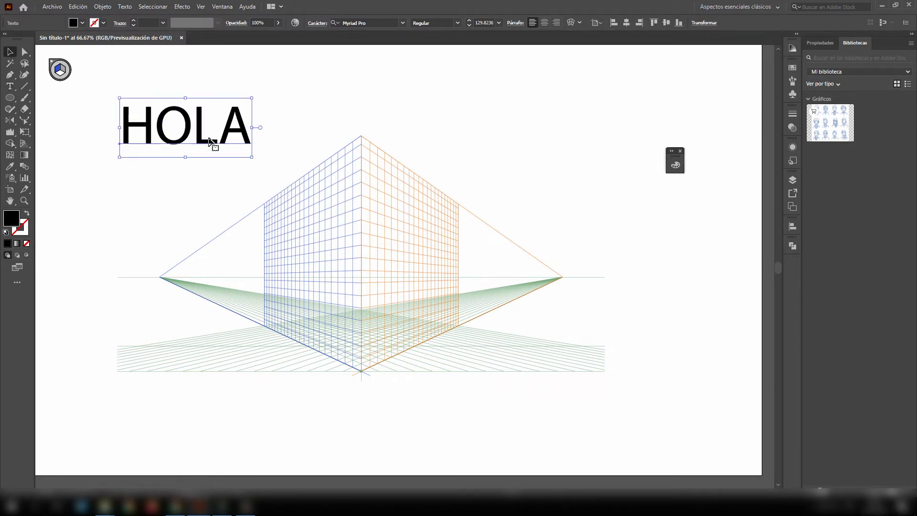
# - Set the HOLA text's font style to Black and move it slightly up and to the right
pyautogui.click(458, 23)
pyautogui.click(437, 201)
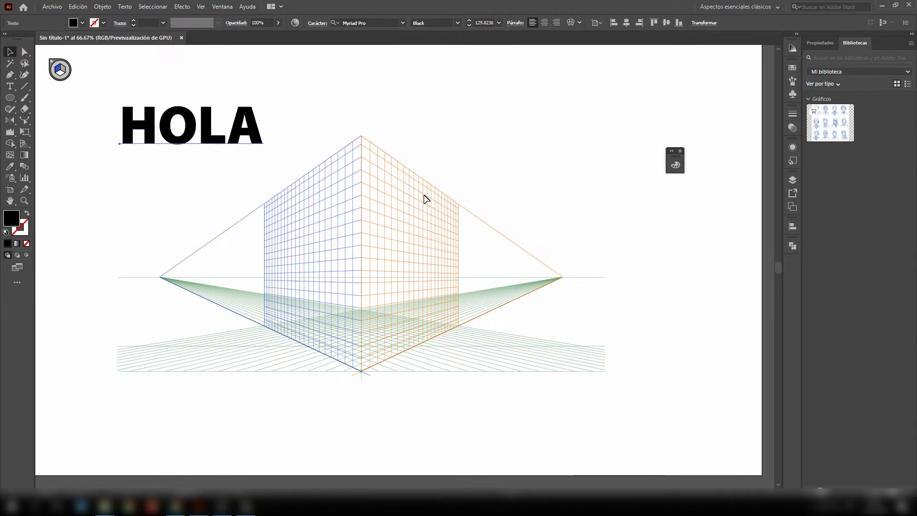
pyautogui.moveTo(246, 145); pyautogui.dragTo(252, 129)
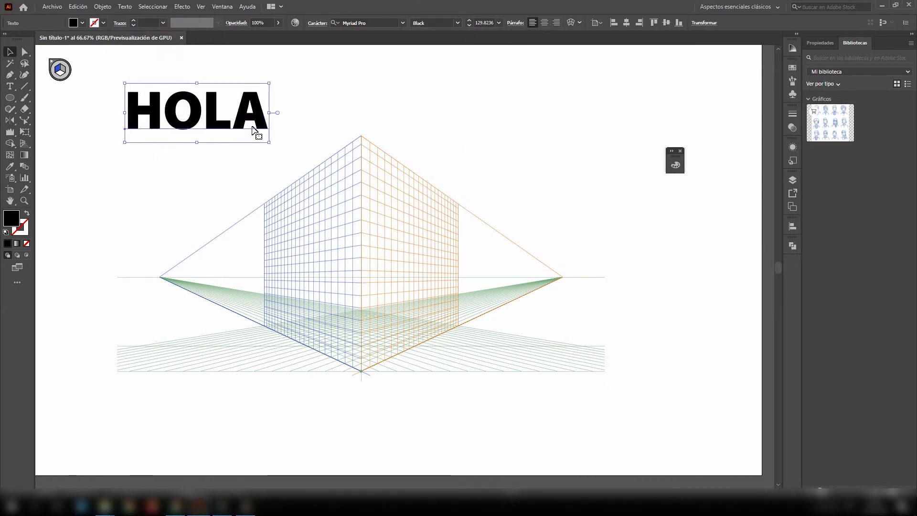
# - Attach the HOLA text to the lower part of the blue left plane with Perspective Selection
pyautogui.click(27, 136)
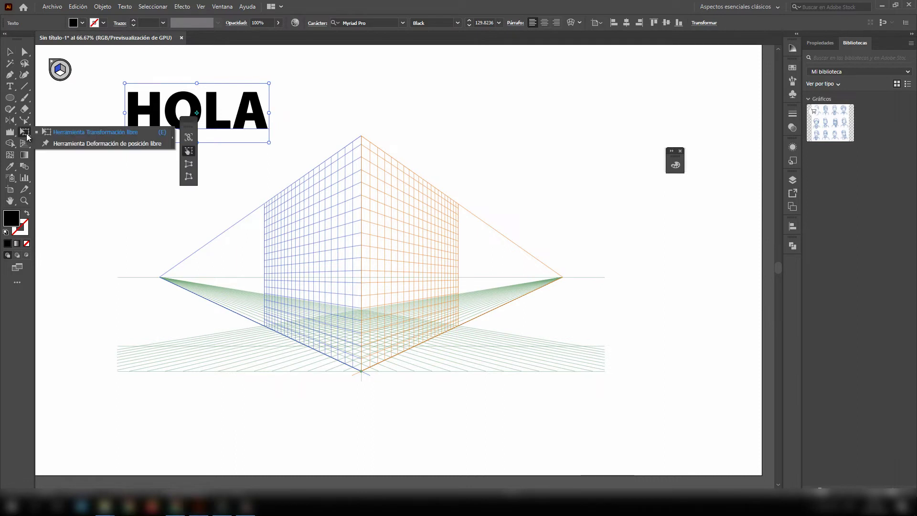
pyautogui.click(26, 144)
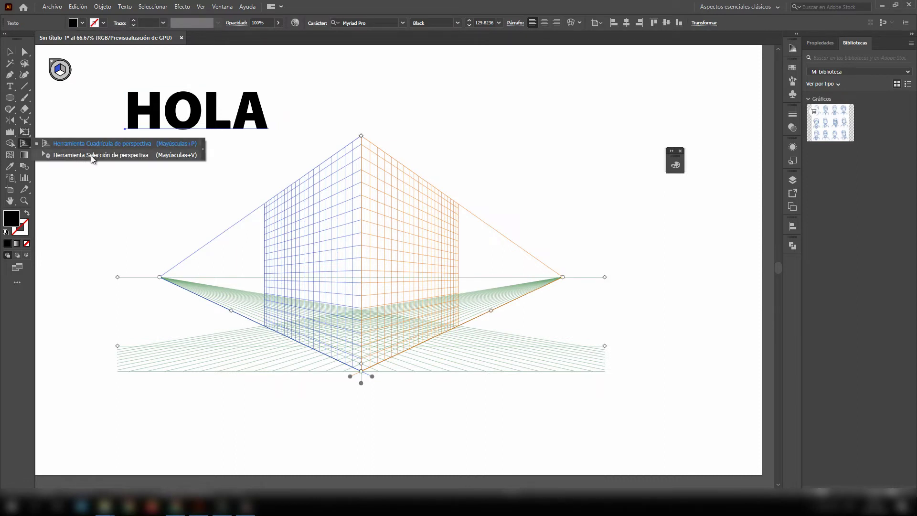
pyautogui.click(89, 156)
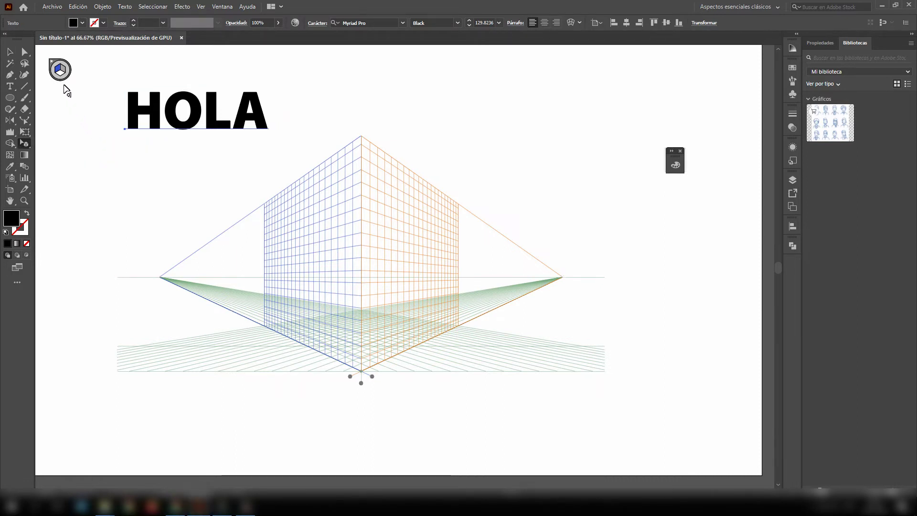
pyautogui.press('4')
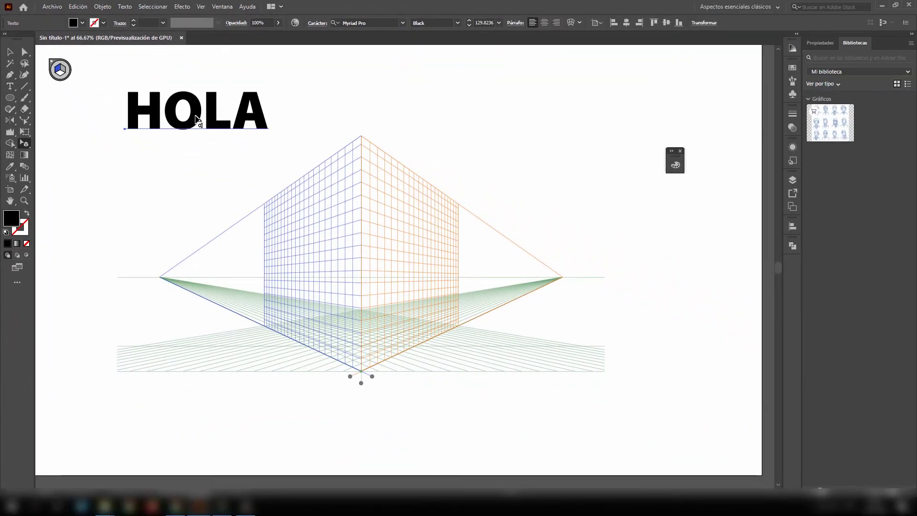
pyautogui.moveTo(432, 260); pyautogui.dragTo(599, 477)
pyautogui.moveTo(276, 222); pyautogui.dragTo(292, 333)
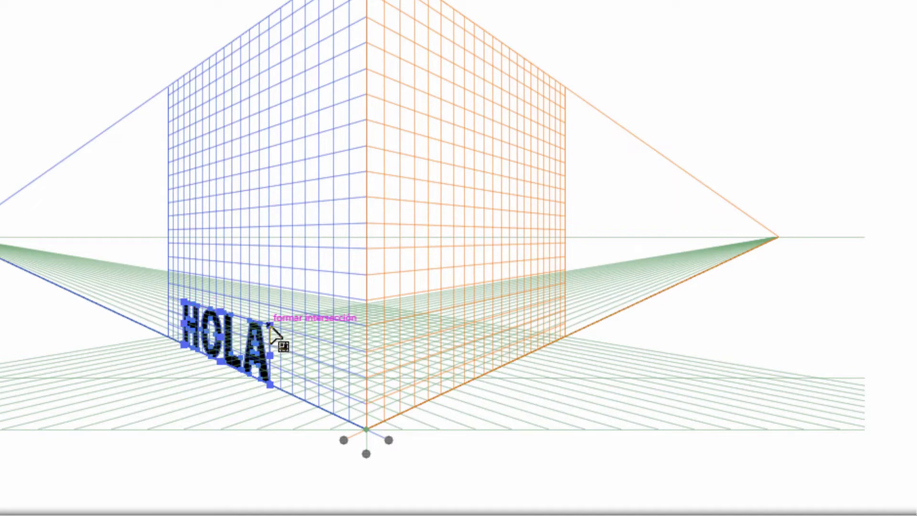
# - Enlarge the HOLA text in perspective to span the left plane's height and extend past its outer edge, and deselect it
pyautogui.moveTo(270, 325); pyautogui.dragTo(356, 237)
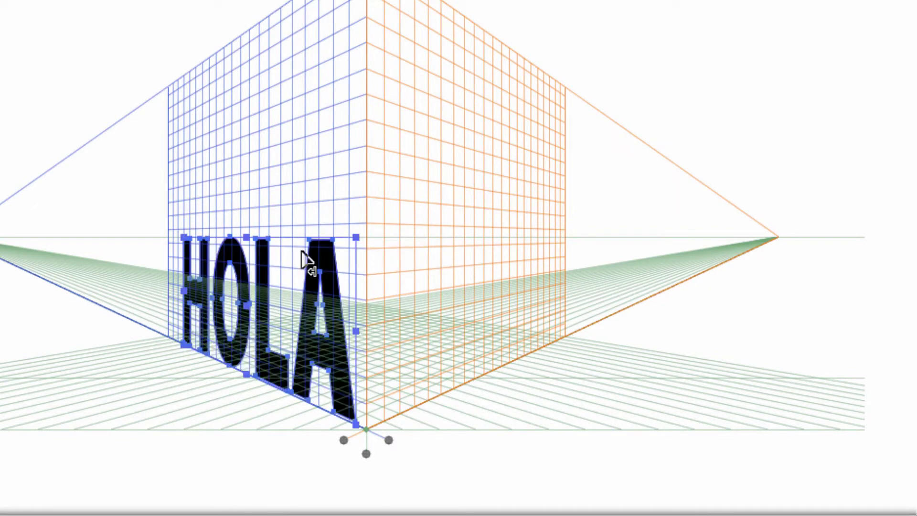
pyautogui.moveTo(184, 237); pyautogui.dragTo(99, 138)
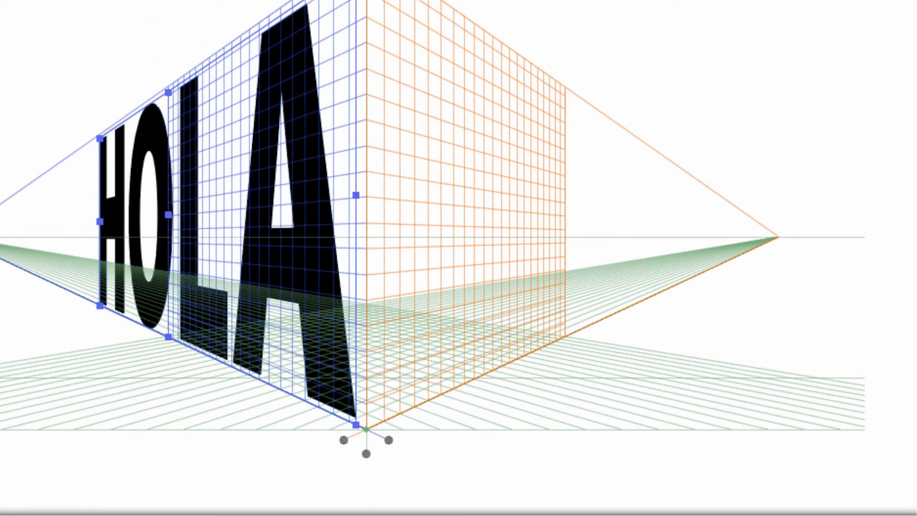
pyautogui.click(40, 118)
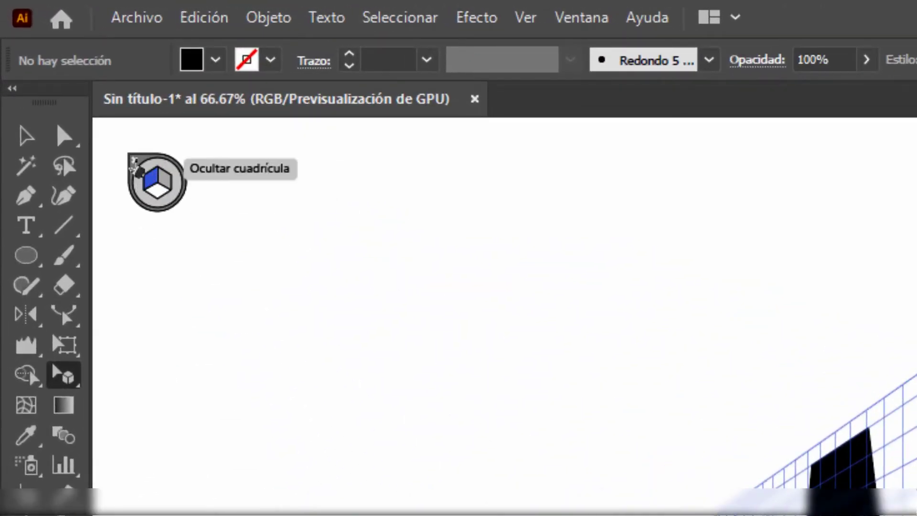
# - Hide the perspective grid, move the HOLA text slightly up and to the right, and delete it
pyautogui.click(134, 162)
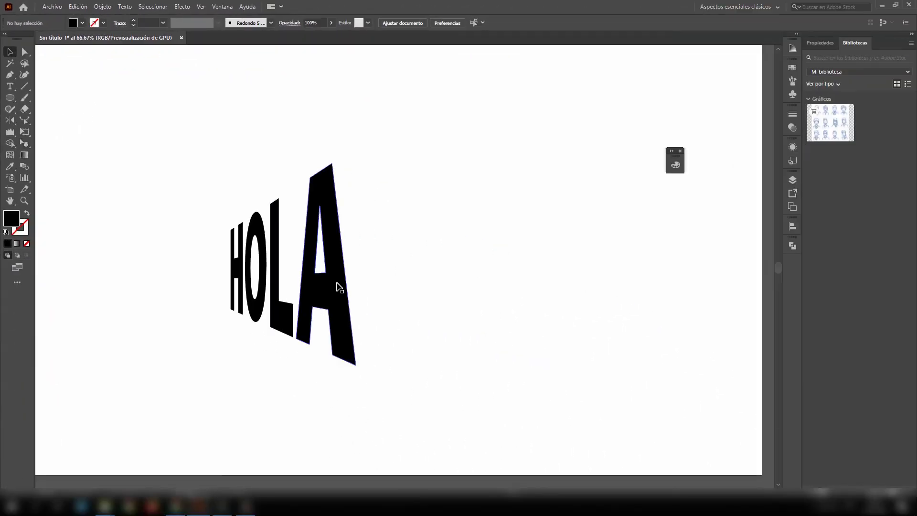
pyautogui.moveTo(340, 287); pyautogui.dragTo(404, 268)
pyautogui.click(549, 269)
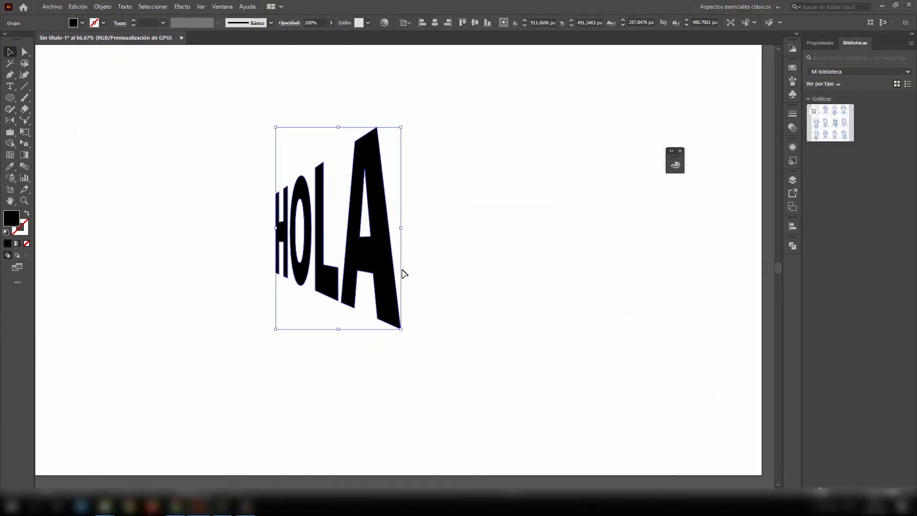
pyautogui.press('Delete')
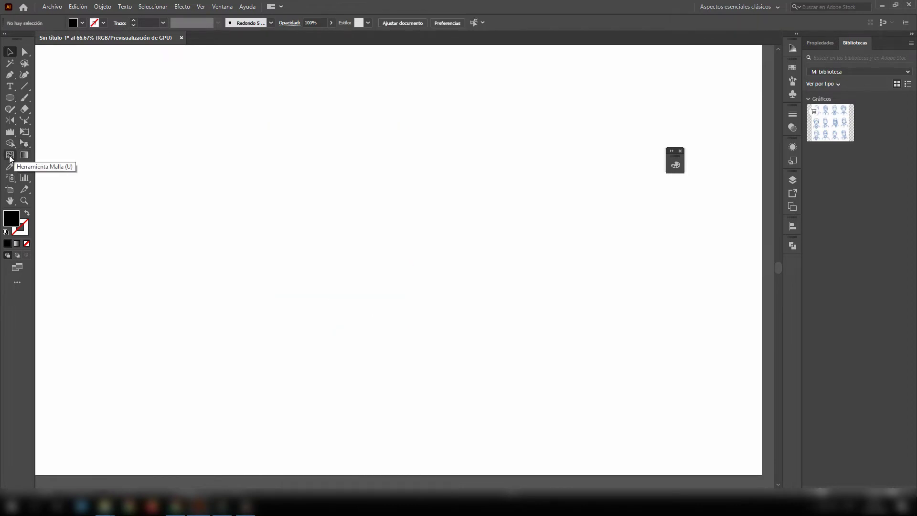
# - Draw a black circle about 552 px in diameter on the artboard's left half and move it slightly up
pyautogui.click(13, 99)
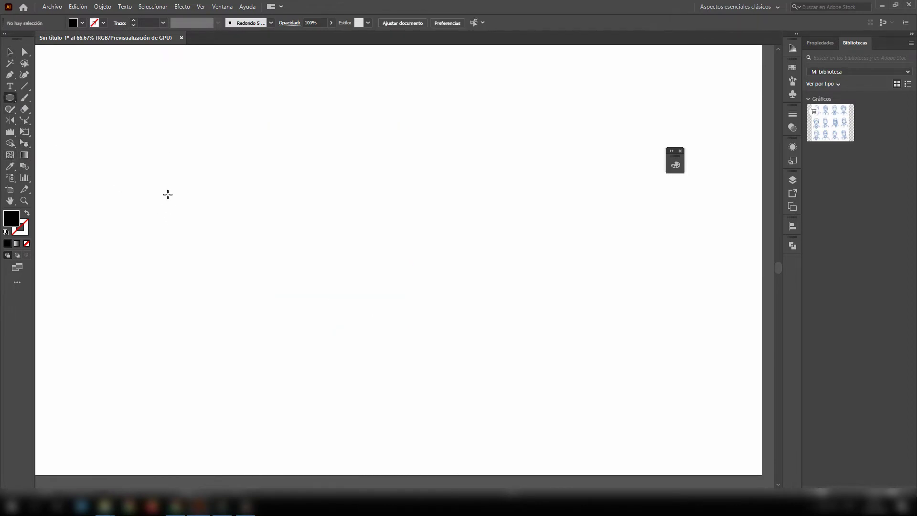
pyautogui.moveTo(153, 159); pyautogui.dragTo(385, 348)
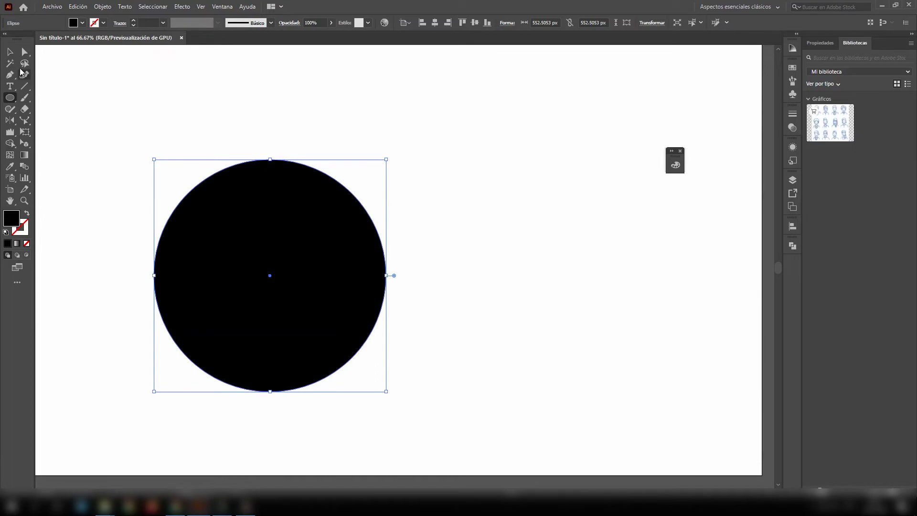
pyautogui.click(10, 51)
pyautogui.moveTo(219, 276); pyautogui.dragTo(217, 232)
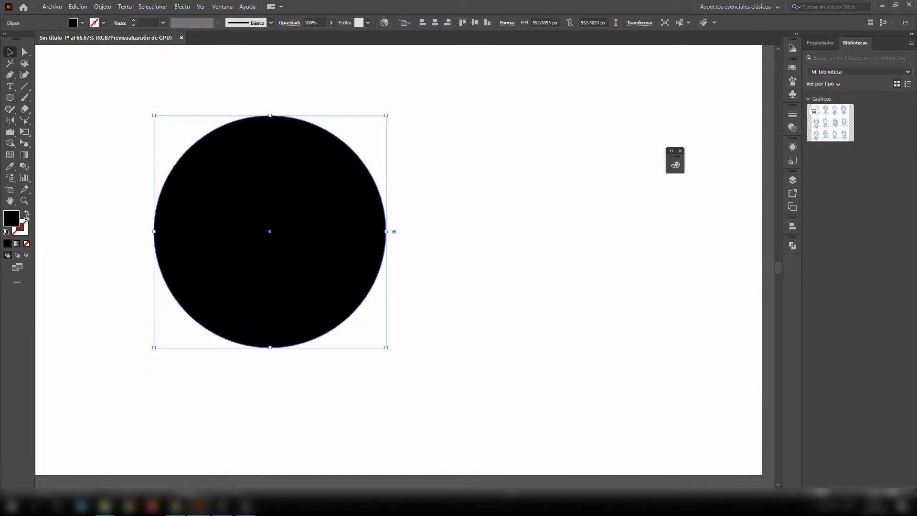
# - Fill the circle with bright red and shift it slightly up and to the right
pyautogui.doubleClick(17, 220)
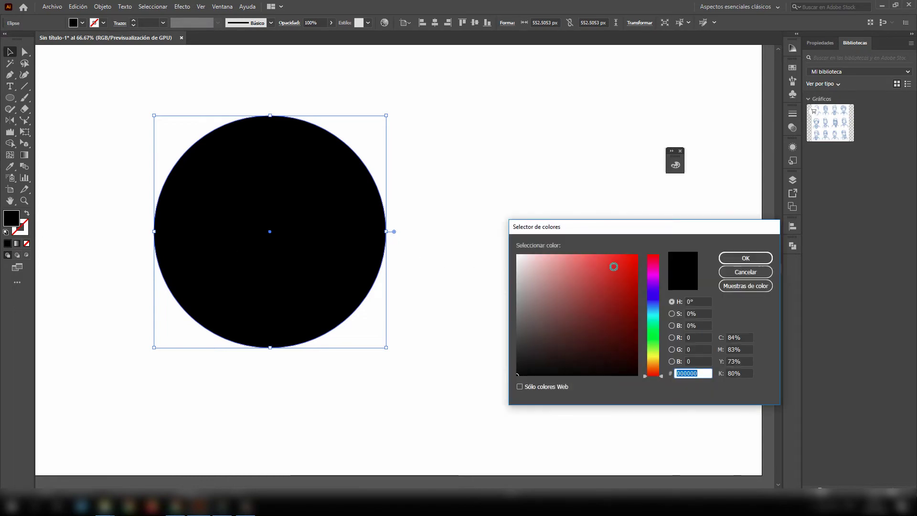
pyautogui.moveTo(614, 266); pyautogui.dragTo(637, 259)
pyautogui.click(745, 258)
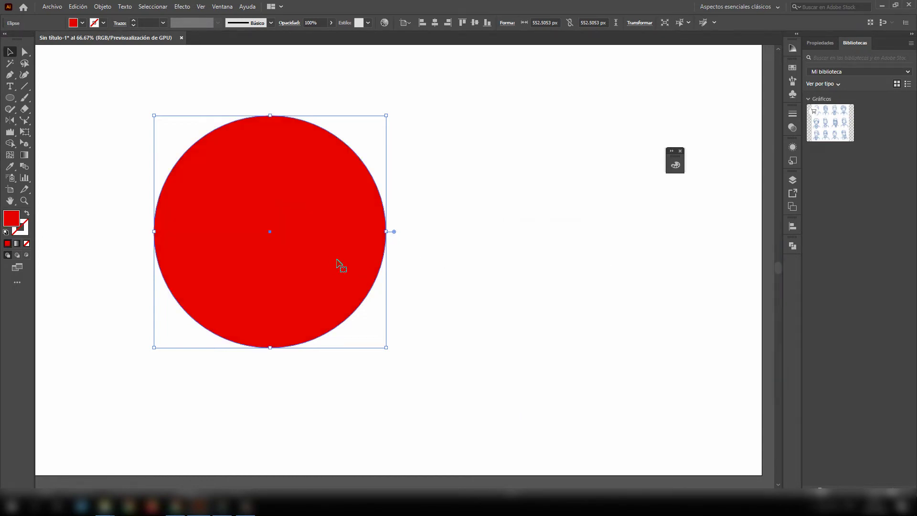
pyautogui.moveTo(336, 260); pyautogui.dragTo(309, 239)
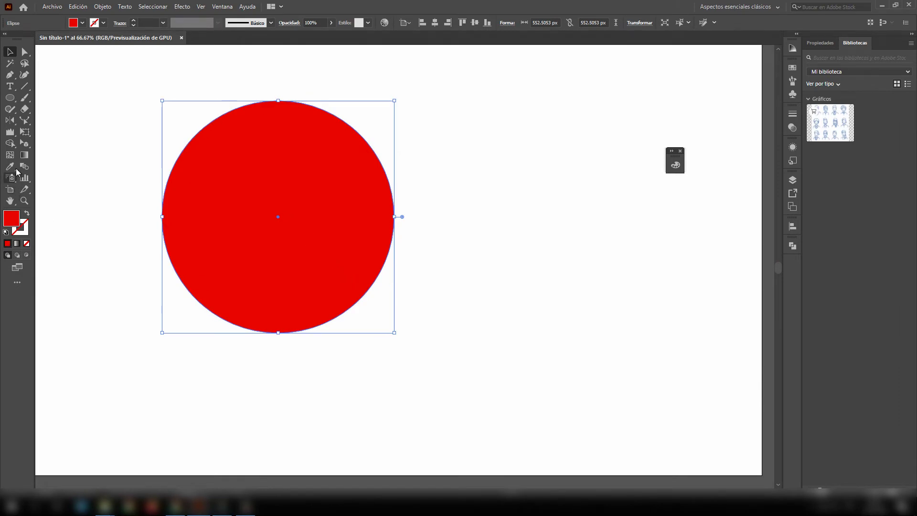
# - Add mesh points inside the circle with the Mesh tool, forming two vertical and two horizontal mesh lines
pyautogui.click(10, 156)
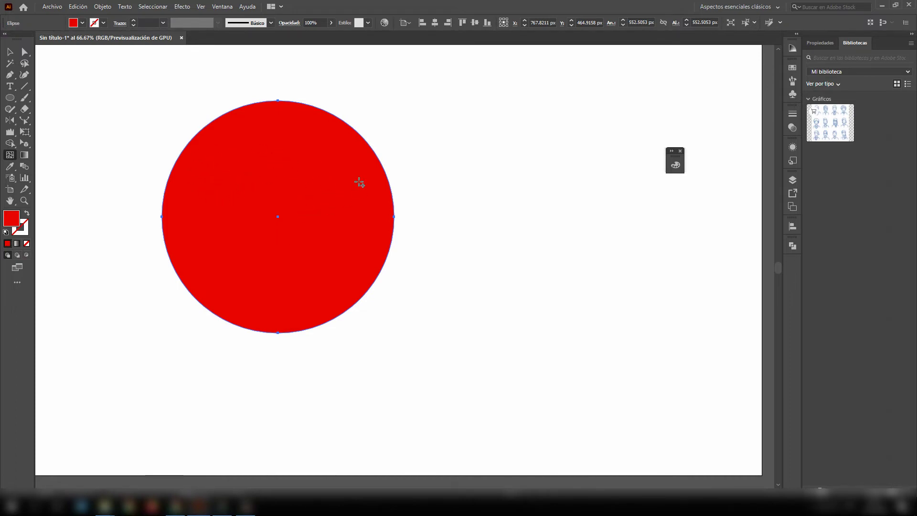
pyautogui.click(222, 181)
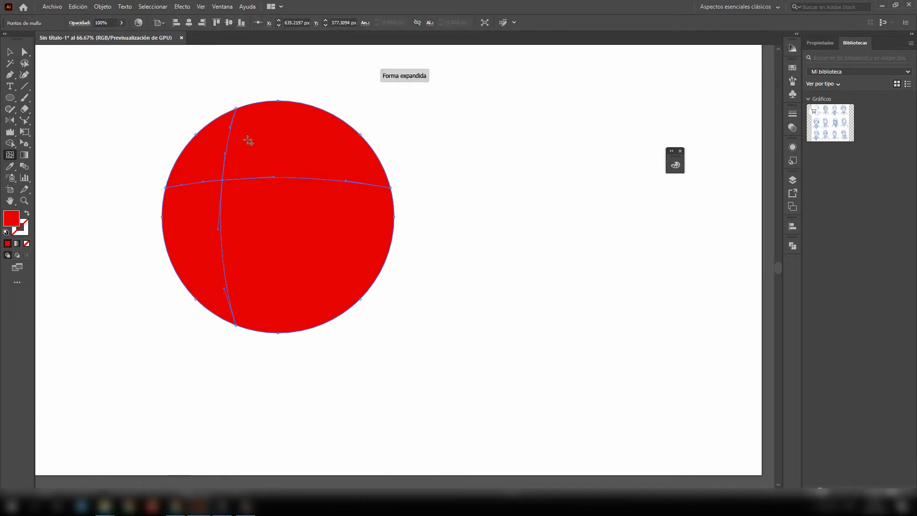
pyautogui.click(314, 178)
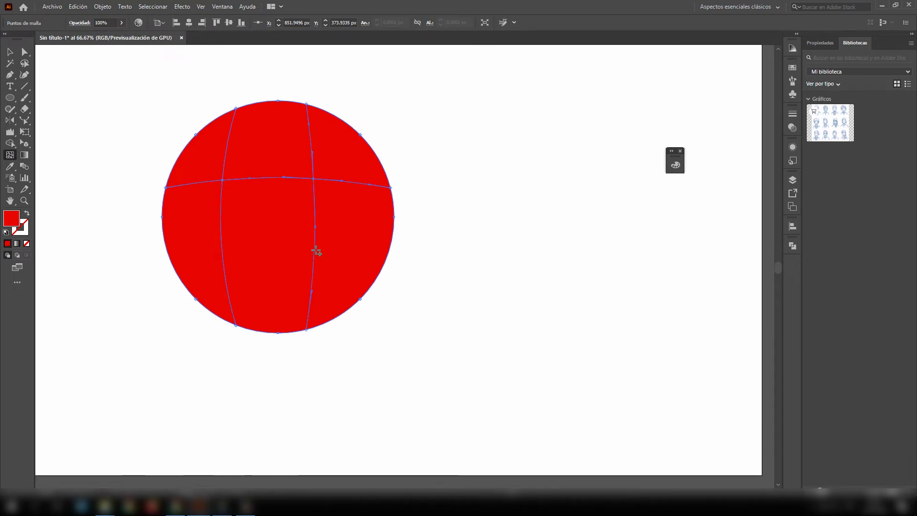
pyautogui.click(222, 254)
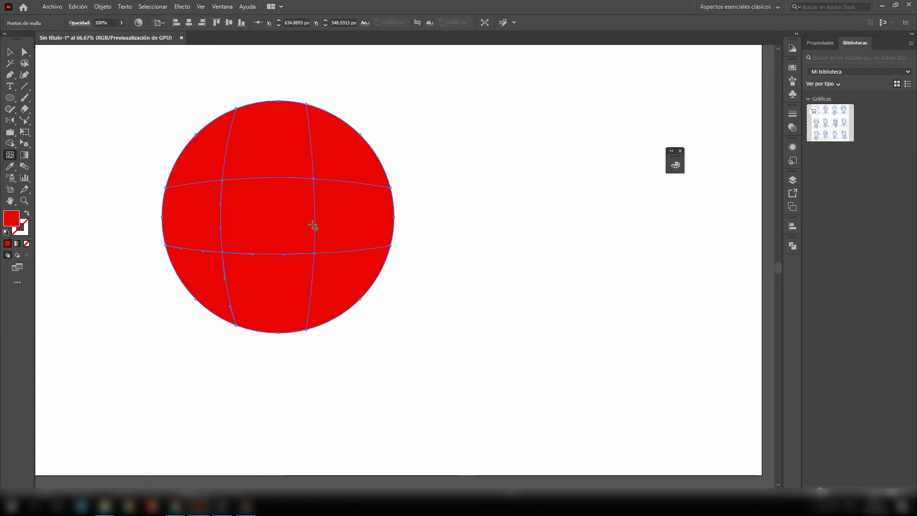
# - Lasso all the mesh points along the circle's outer edge, leaving out the four inner ones
pyautogui.click(25, 64)
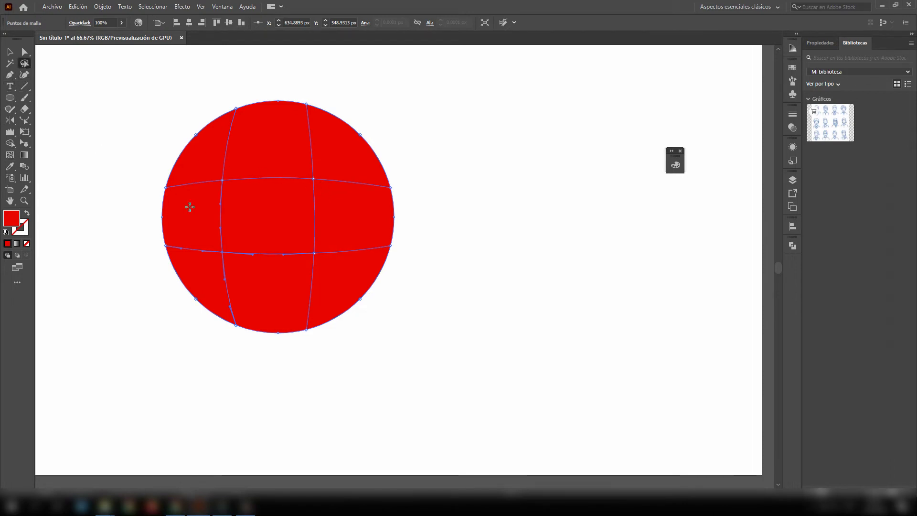
pyautogui.moveTo(161, 179)
pyautogui.mouseDown()
pyautogui.moveTo(159, 229)
pyautogui.moveTo(179, 288)
pyautogui.moveTo(238, 333)
pyautogui.mouseUp()
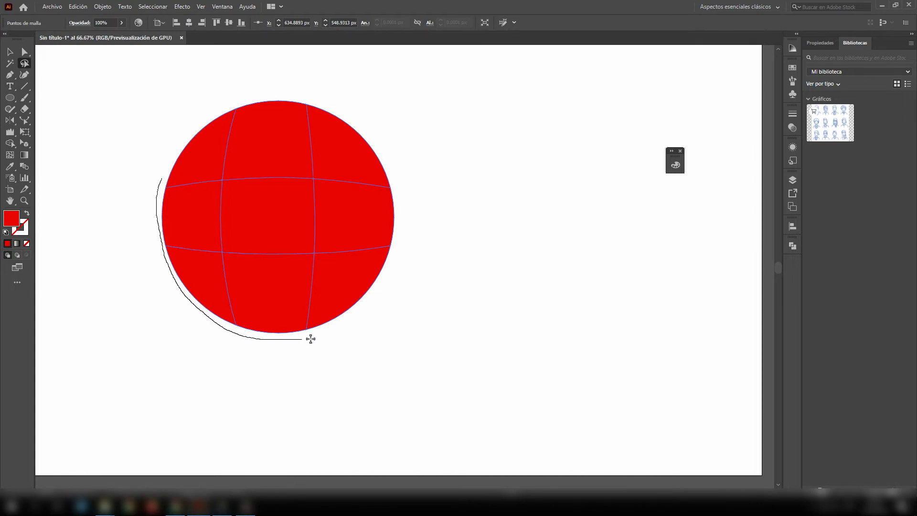
pyautogui.moveTo(311, 338)
pyautogui.mouseDown()
pyautogui.moveTo(382, 294)
pyautogui.moveTo(395, 273)
pyautogui.moveTo(403, 200)
pyautogui.moveTo(372, 127)
pyautogui.moveTo(328, 98)
pyautogui.moveTo(290, 93)
pyautogui.moveTo(217, 110)
pyautogui.moveTo(169, 146)
pyautogui.moveTo(169, 166)
pyautogui.moveTo(250, 115)
pyautogui.mouseUp()
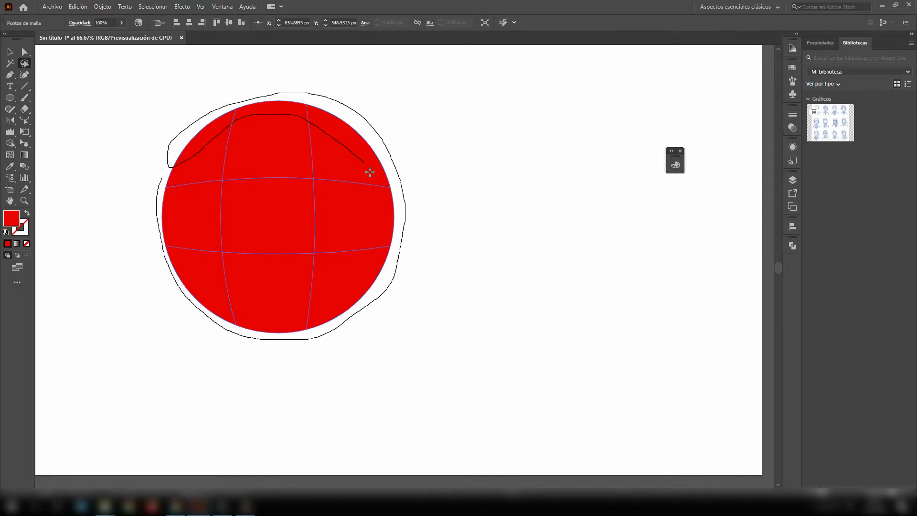
pyautogui.moveTo(369, 171)
pyautogui.mouseDown()
pyautogui.moveTo(384, 229)
pyautogui.moveTo(340, 303)
pyautogui.moveTo(294, 320)
pyautogui.moveTo(246, 314)
pyautogui.moveTo(193, 257)
pyautogui.mouseUp()
pyautogui.moveTo(174, 187)
pyautogui.mouseDown()
pyautogui.moveTo(163, 178)
pyautogui.moveTo(157, 188)
pyautogui.mouseUp()
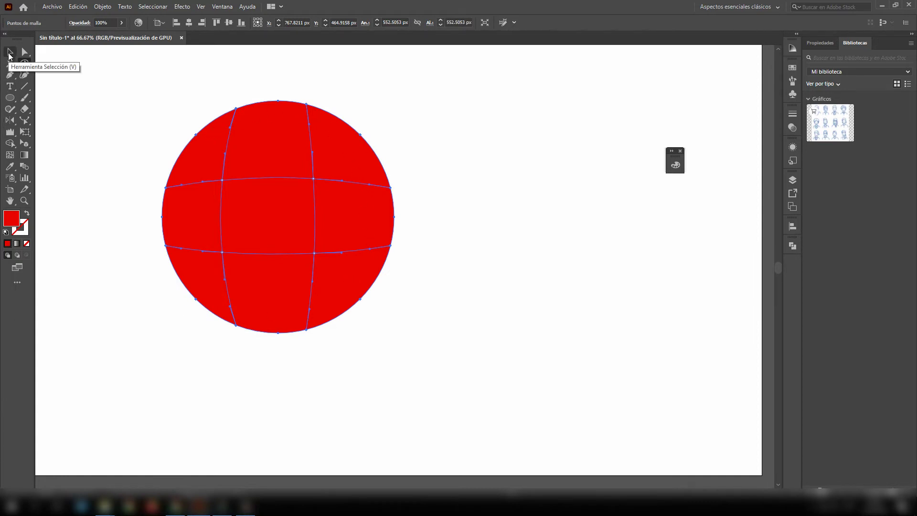
# - Color the selected outer mesh points dark red, about #890000, and deselect the circle
pyautogui.click(9, 55)
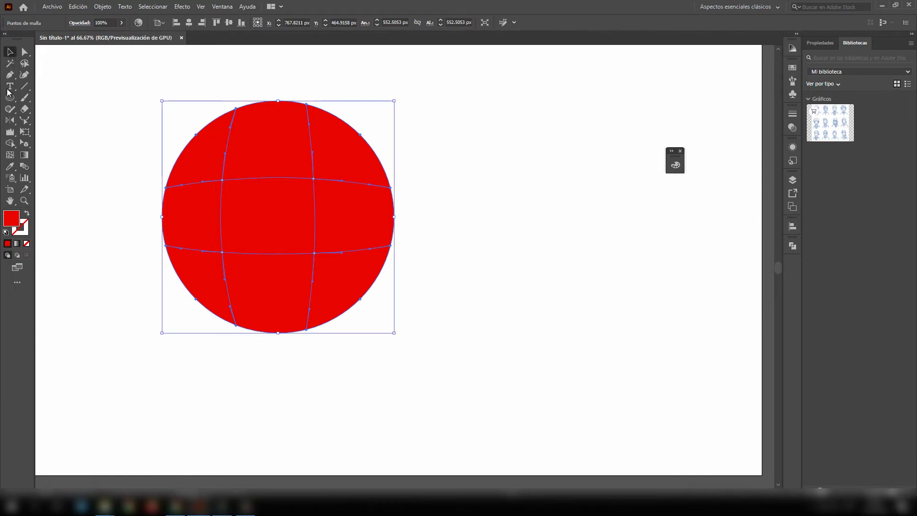
pyautogui.doubleClick(12, 219)
pyautogui.moveTo(622, 288); pyautogui.dragTo(649, 308)
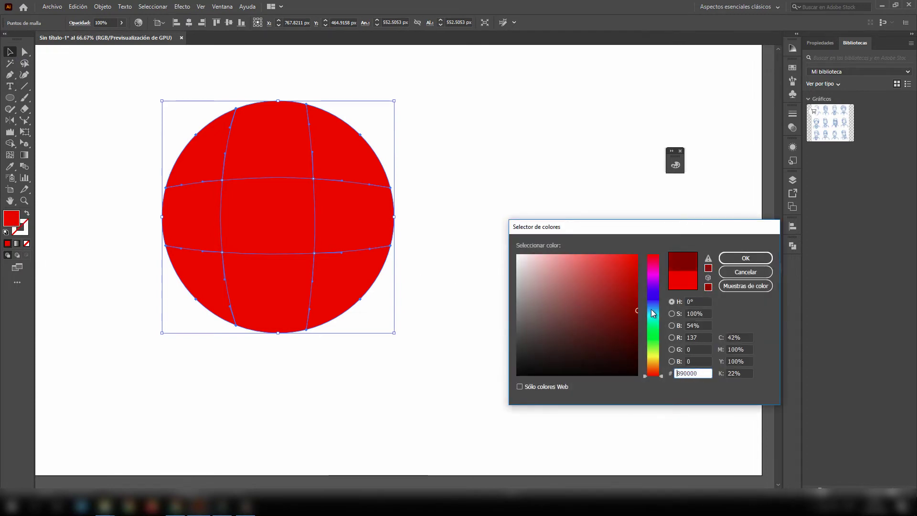
pyautogui.click(745, 258)
pyautogui.click(590, 290)
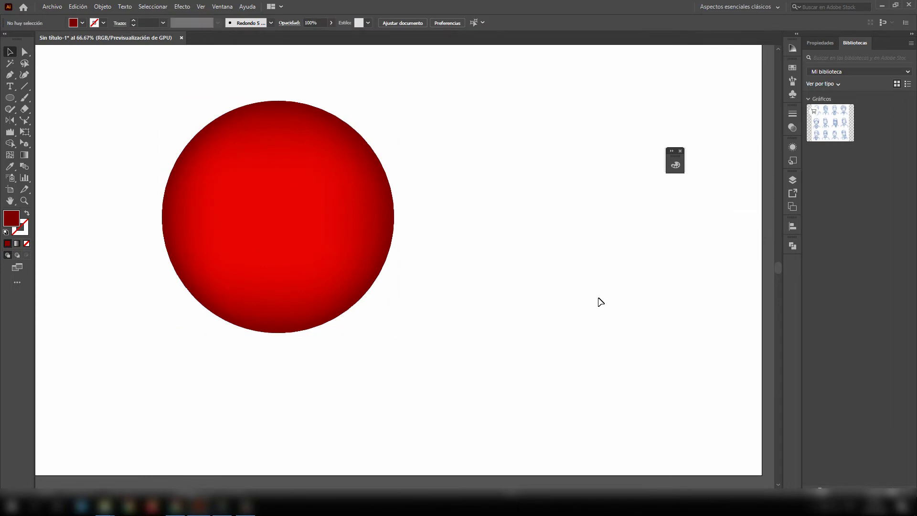
# - Color the upper-right inner mesh point pale pink #FFEEEE as a highlight and deselect the circle
pyautogui.click(285, 263)
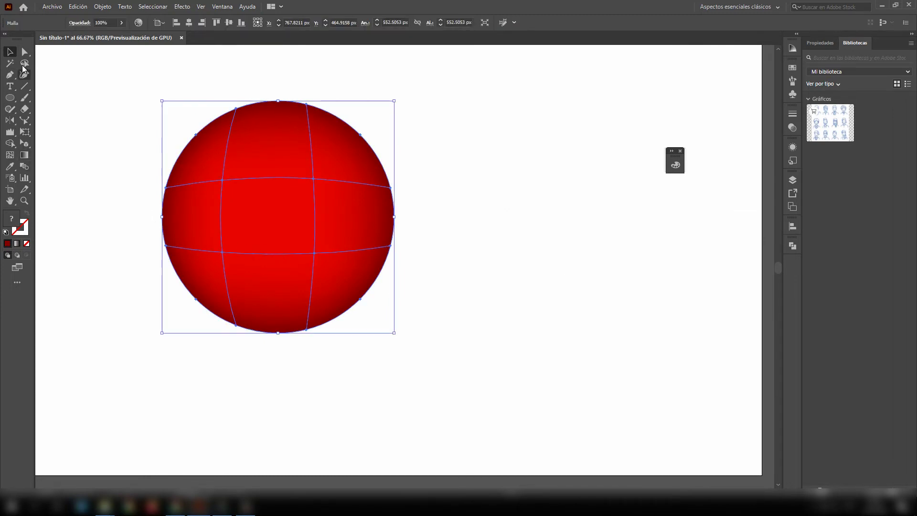
pyautogui.click(24, 51)
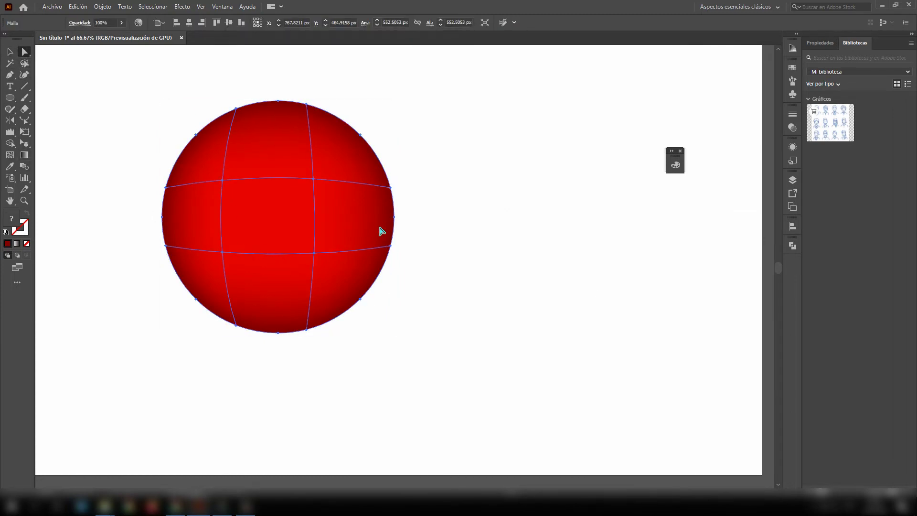
pyautogui.click(313, 179)
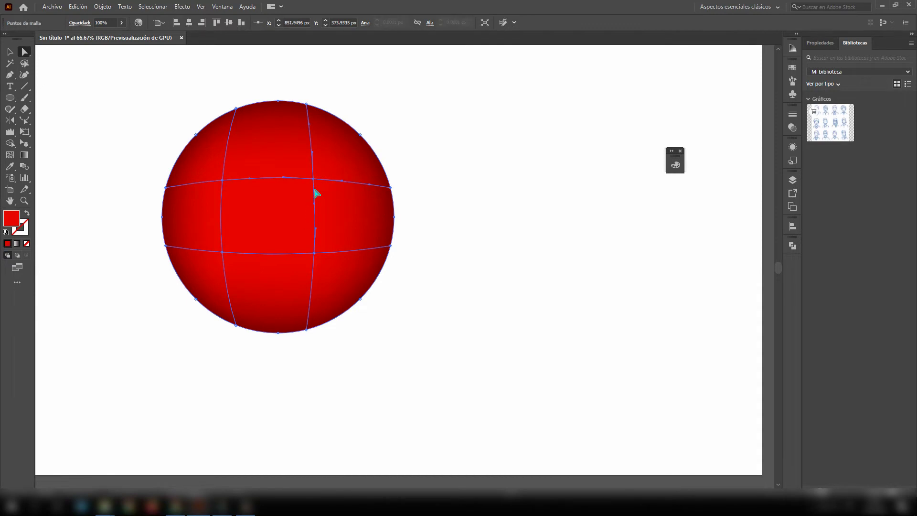
pyautogui.doubleClick(12, 221)
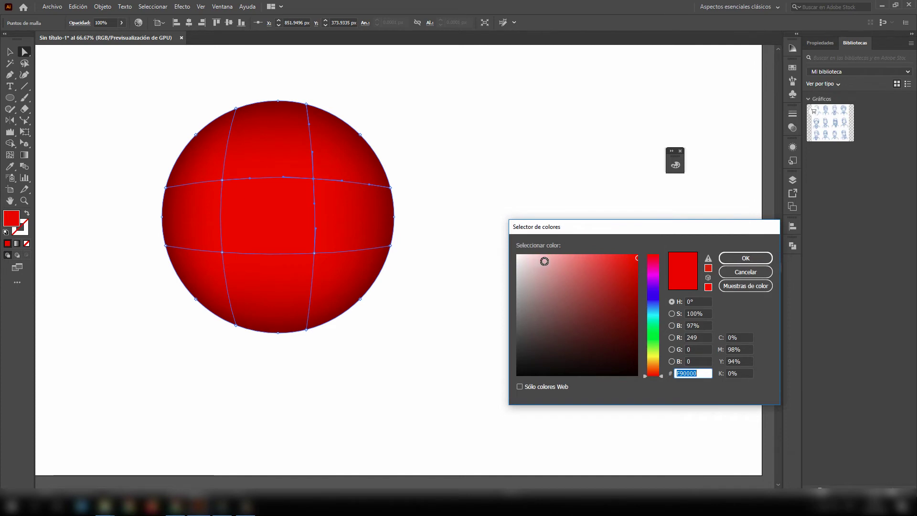
pyautogui.moveTo(544, 261); pyautogui.dragTo(525, 254)
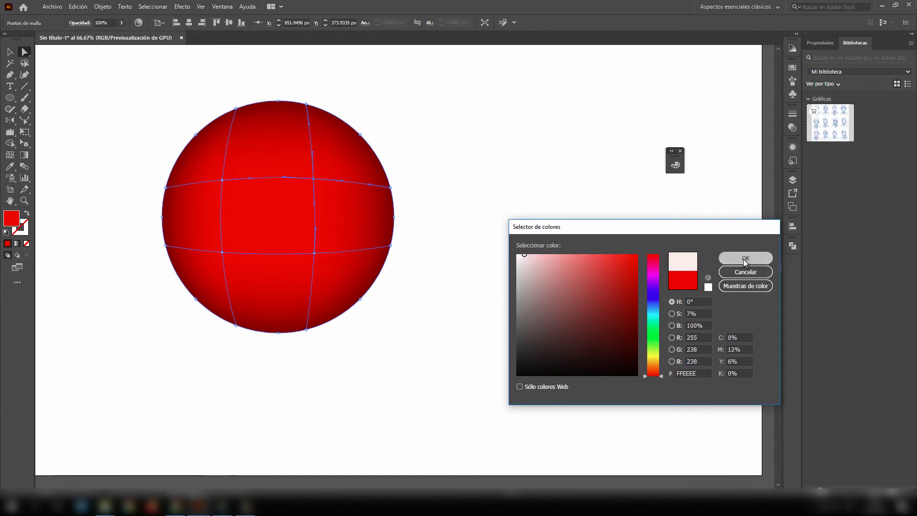
pyautogui.click(734, 261)
pyautogui.click(419, 257)
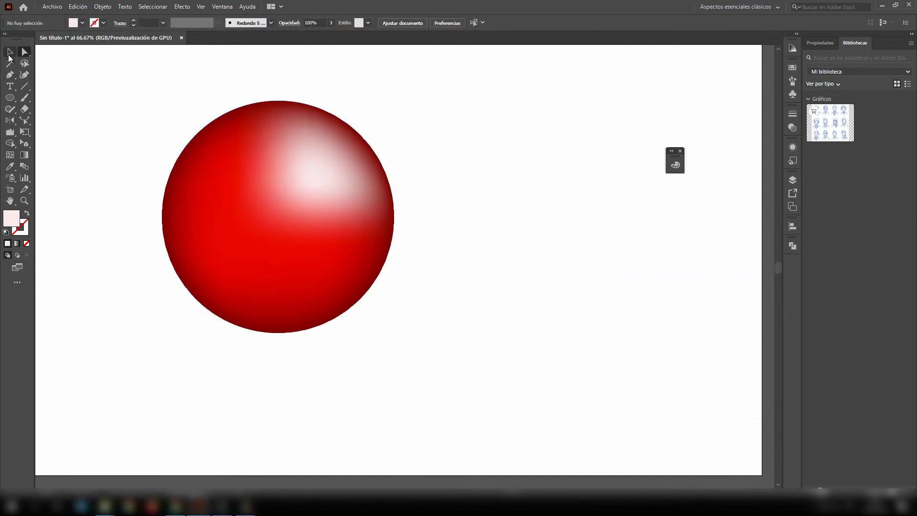
# - Move the circle's lower-left inner mesh point up and slightly to the right with Direct Selection
pyautogui.click(9, 52)
pyautogui.click(296, 277)
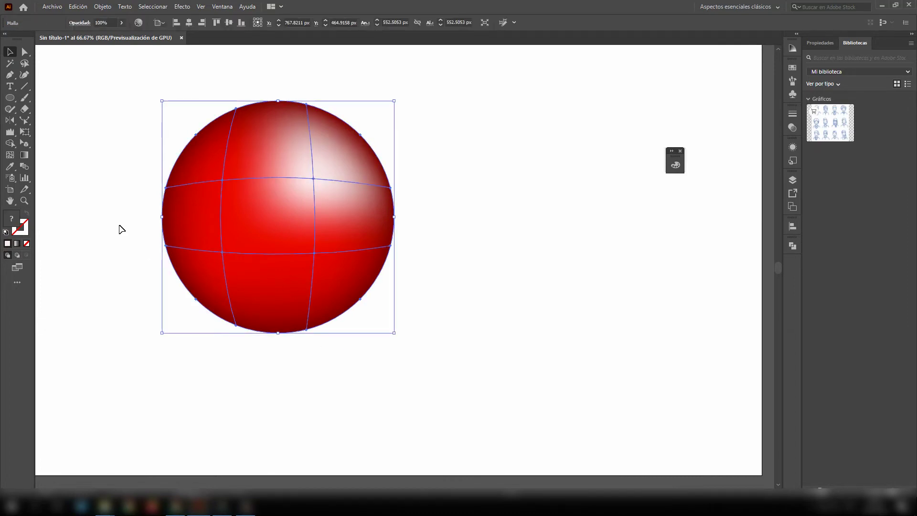
pyautogui.click(10, 155)
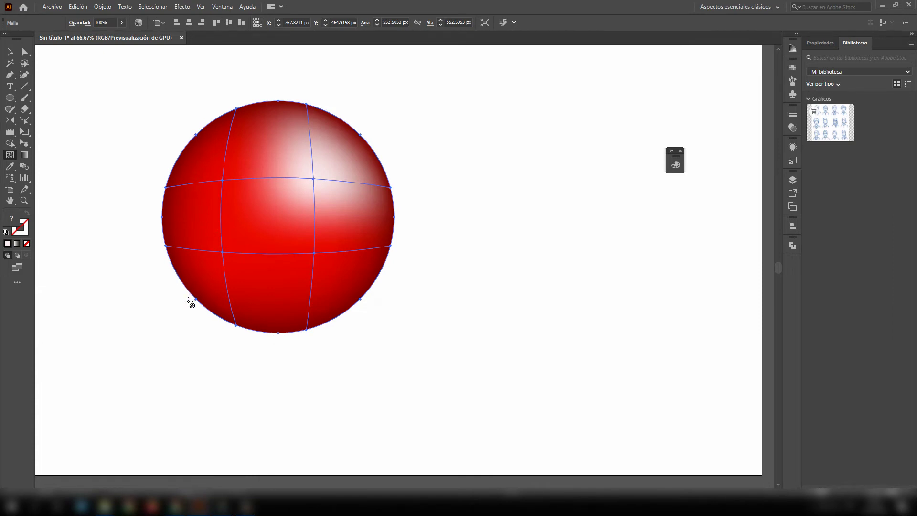
pyautogui.click(25, 52)
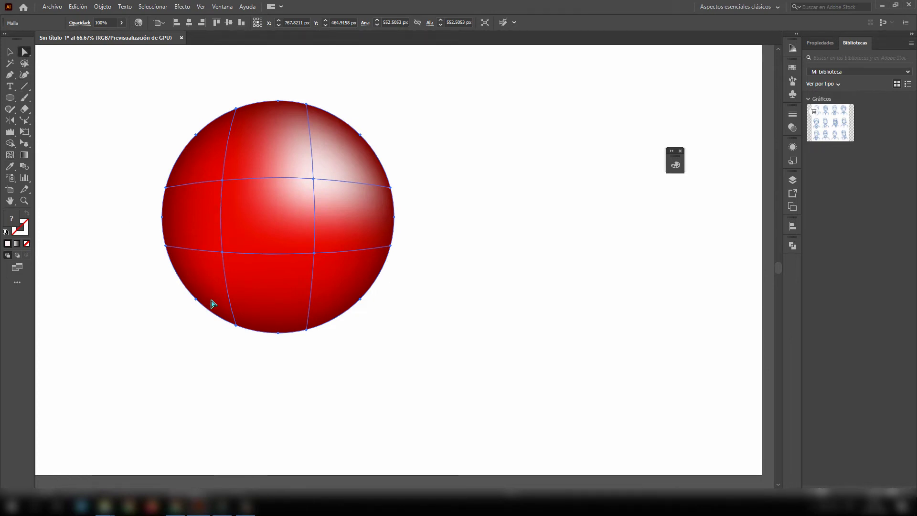
pyautogui.click(222, 182)
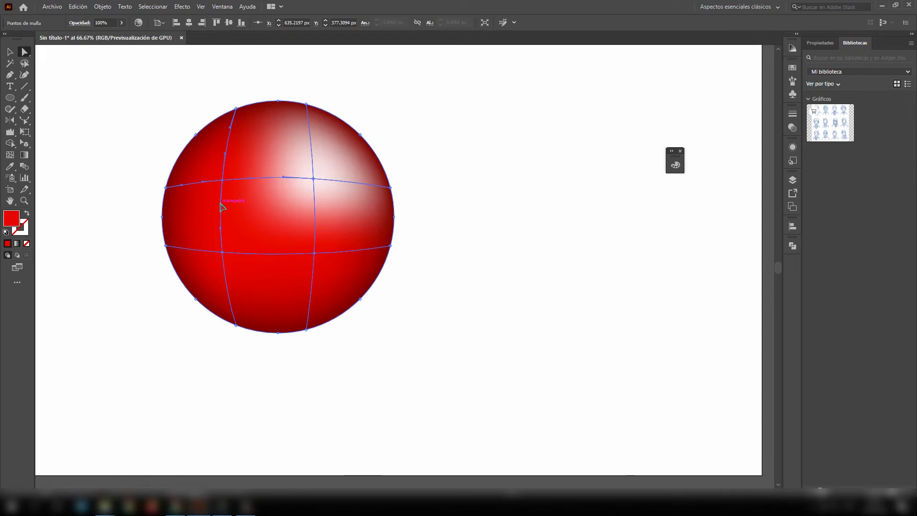
pyautogui.moveTo(220, 204); pyautogui.dragTo(218, 208)
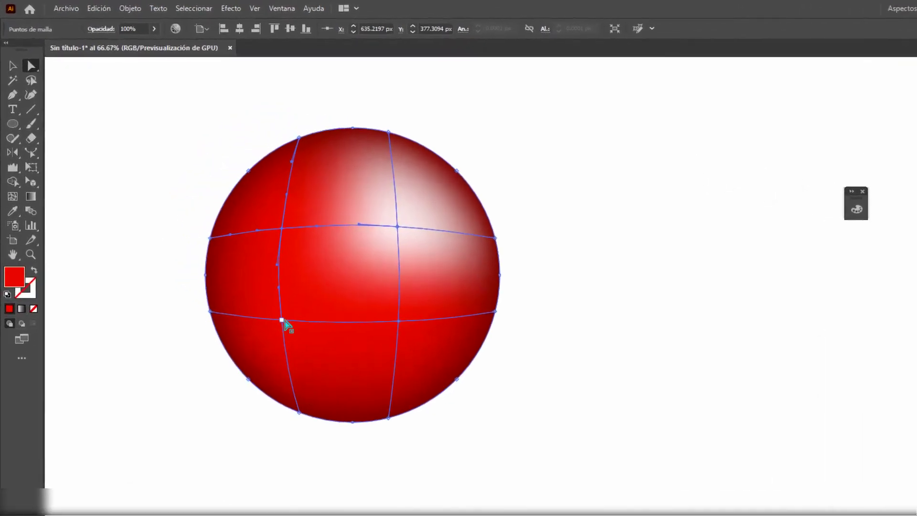
pyautogui.moveTo(282, 319); pyautogui.dragTo(292, 280)
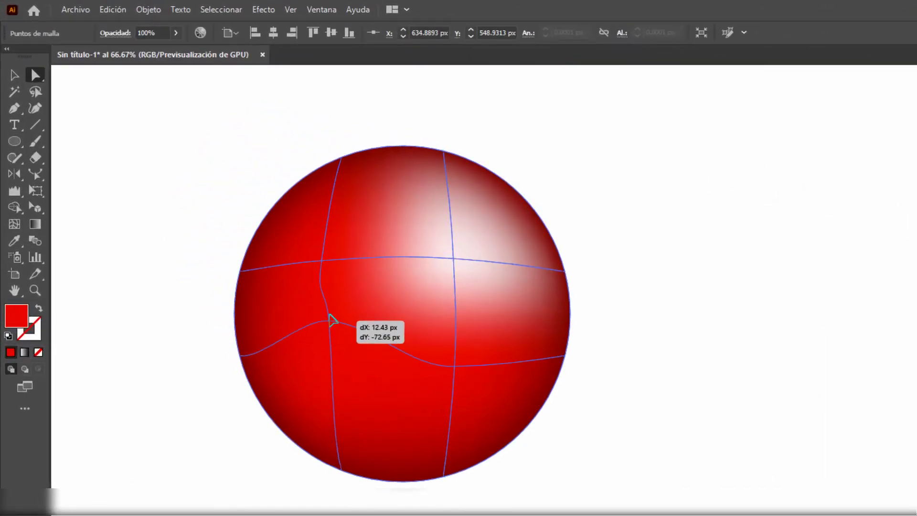
pyautogui.moveTo(333, 320); pyautogui.dragTo(334, 309)
# - Shift the upper-left inner mesh point down and stretch the lower-left point's handle upward to distort the color transition
pyautogui.click(322, 262)
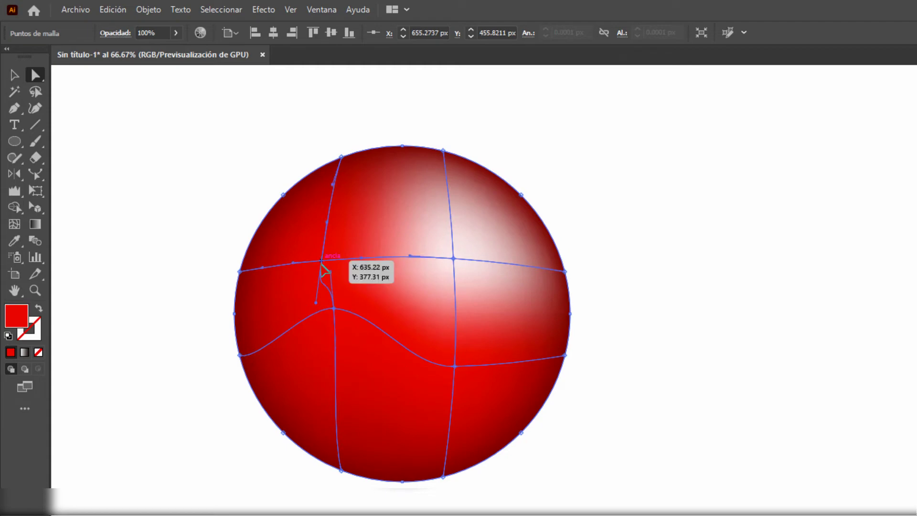
pyautogui.moveTo(322, 262); pyautogui.dragTo(363, 179)
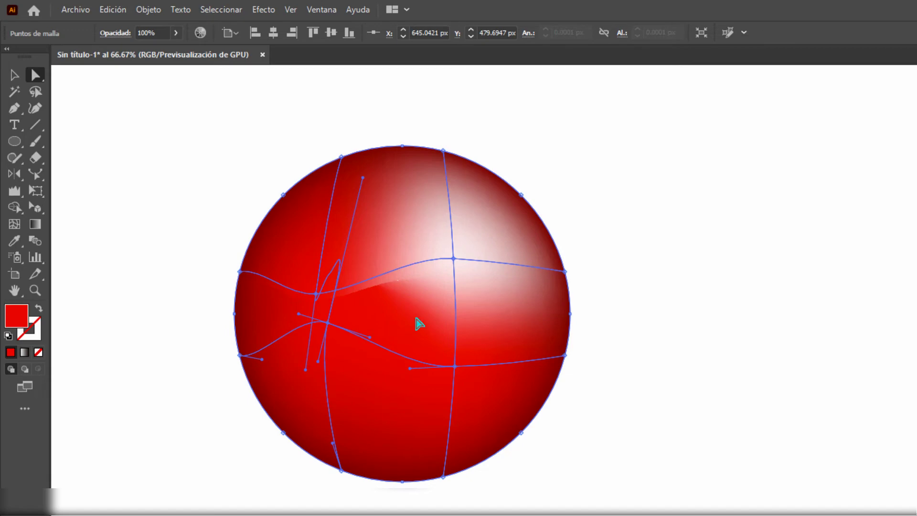
pyautogui.scroll(3, 406, 307)
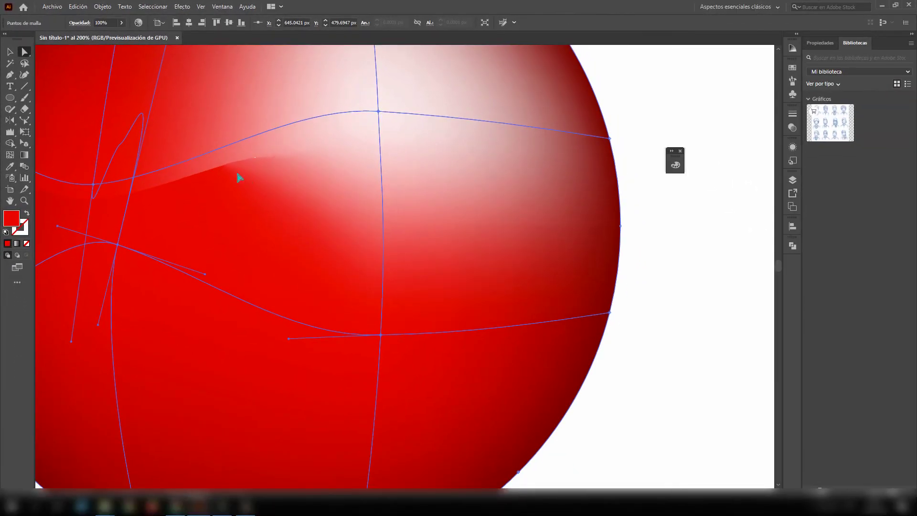
# - Stretch the lower-left inner mesh point's upper handle toward the circle's upper right and deselect the circle
pyautogui.scroll(-3, 199, 173)
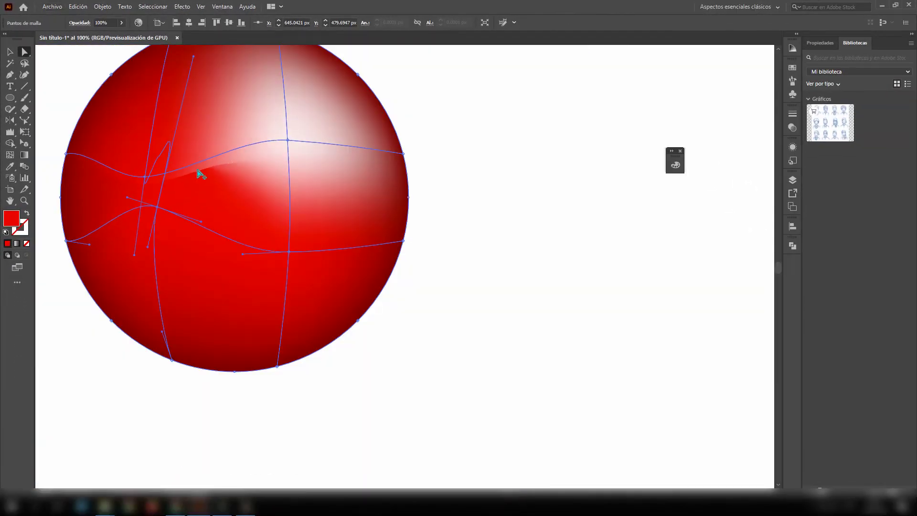
pyautogui.moveTo(195, 93); pyautogui.dragTo(263, 61)
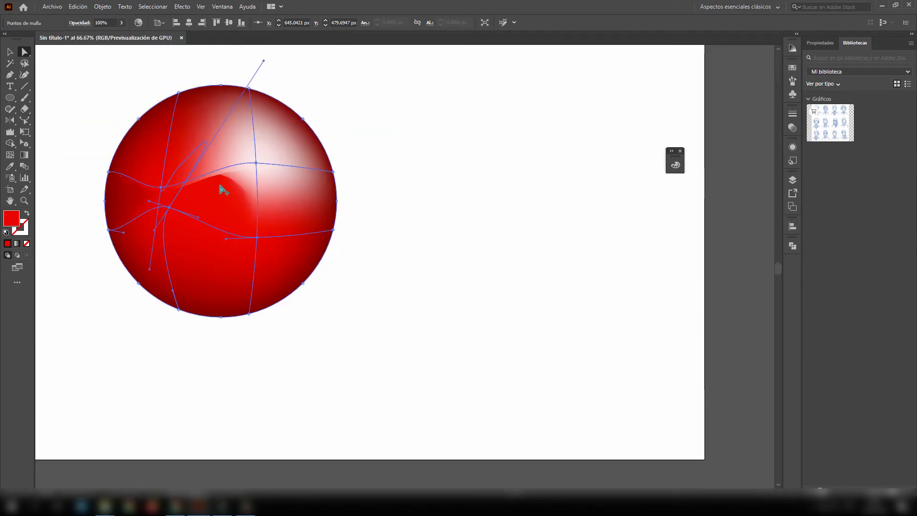
pyautogui.scroll(3, 220, 185)
pyautogui.scroll(-3, 228, 170)
pyautogui.click(54, 168)
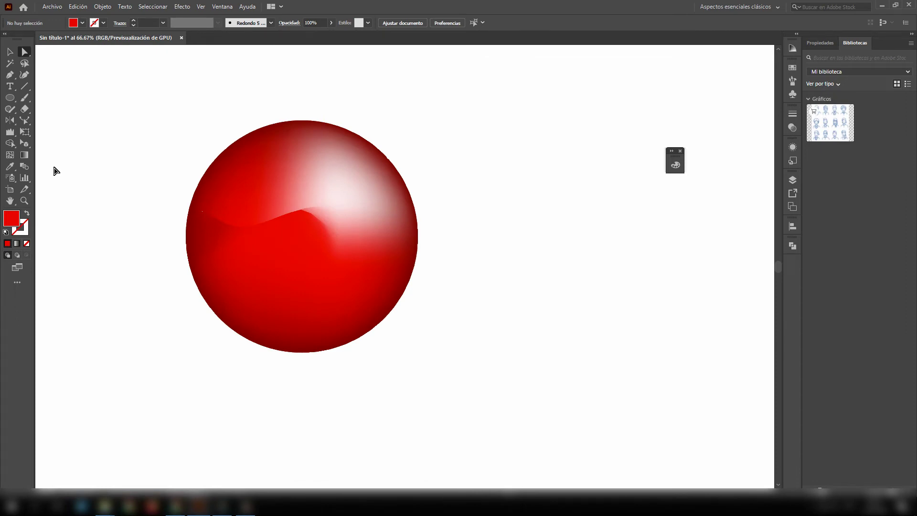
# - Delete the whole red gradient-mesh circle from the artboard
pyautogui.click(9, 52)
pyautogui.click(298, 261)
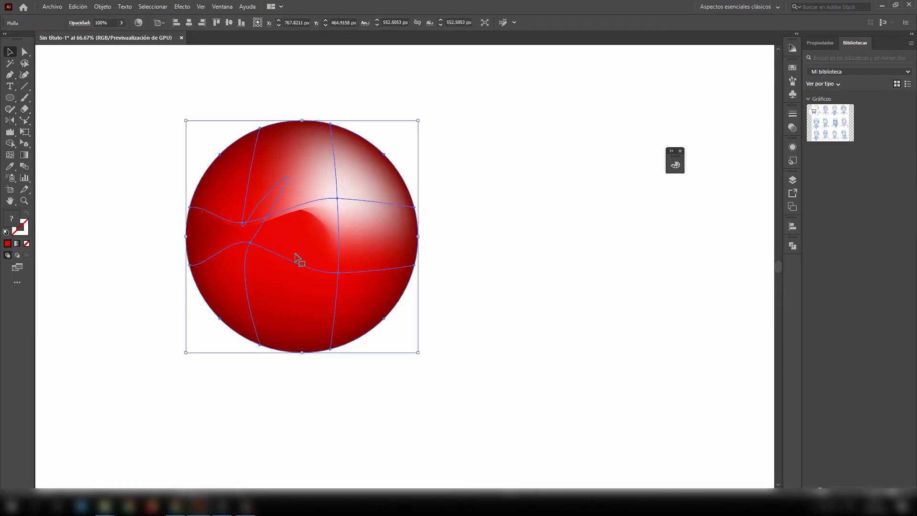
pyautogui.press('Delete')
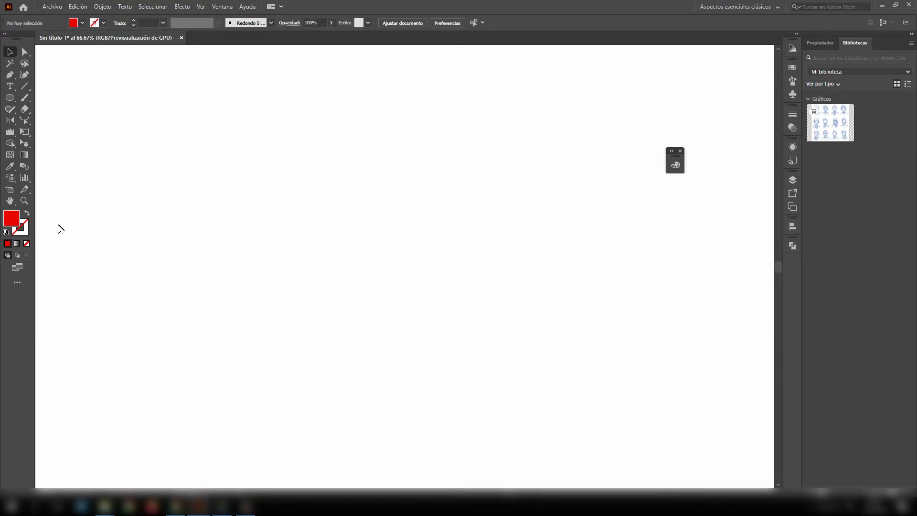
# - Show the Gradient settings for the document, with the Selection tool active
pyautogui.click(24, 155)
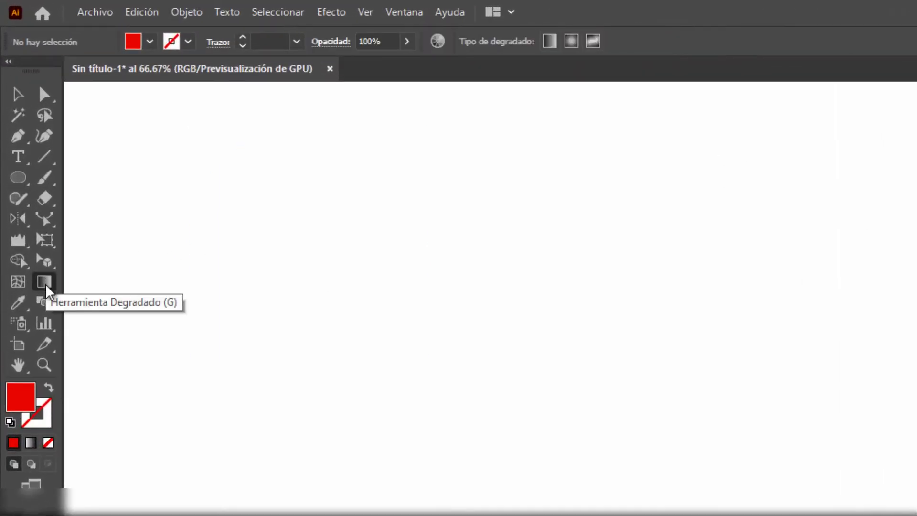
pyautogui.click(18, 94)
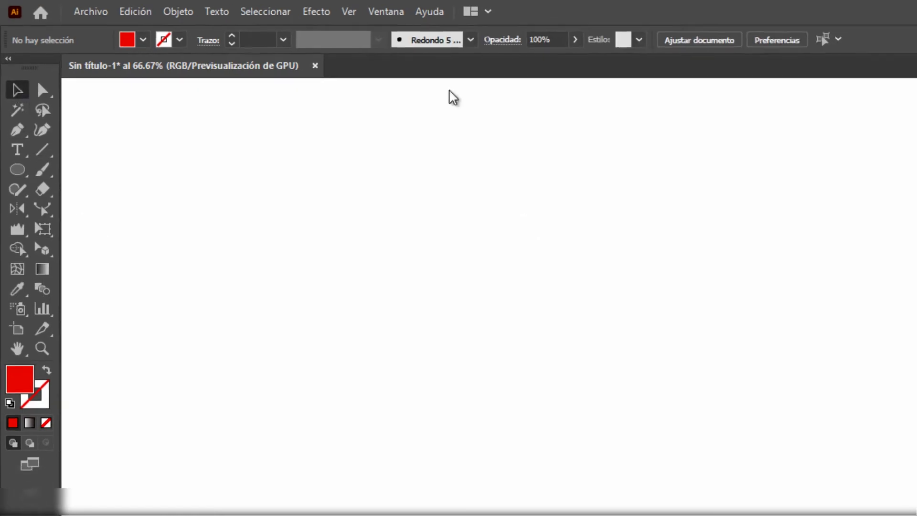
pyautogui.click(385, 12)
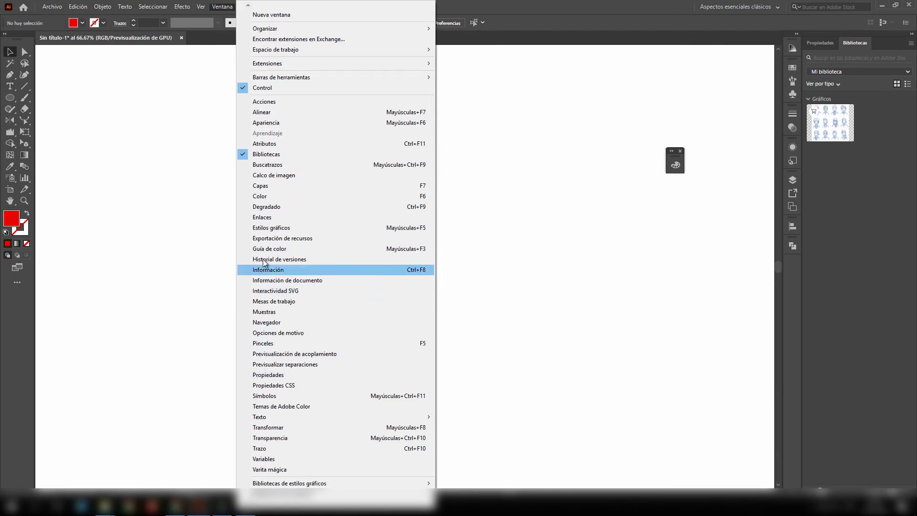
pyautogui.click(274, 207)
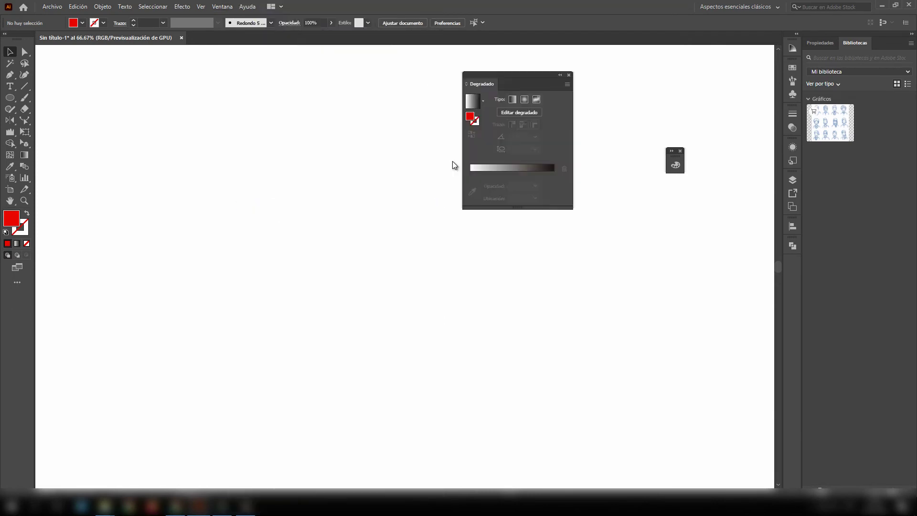
# - Draw a red circle about 396 px in diameter on the empty artboard
pyautogui.click(10, 98)
pyautogui.moveTo(102, 131); pyautogui.dragTo(269, 297)
pyautogui.click(10, 51)
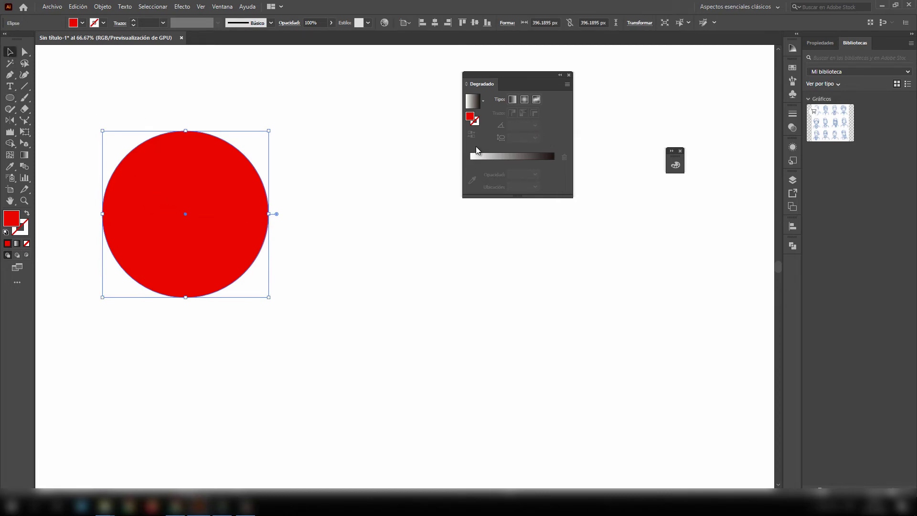
# - Fill the circle with a linear gradient and move it to the right and slightly up
pyautogui.click(513, 100)
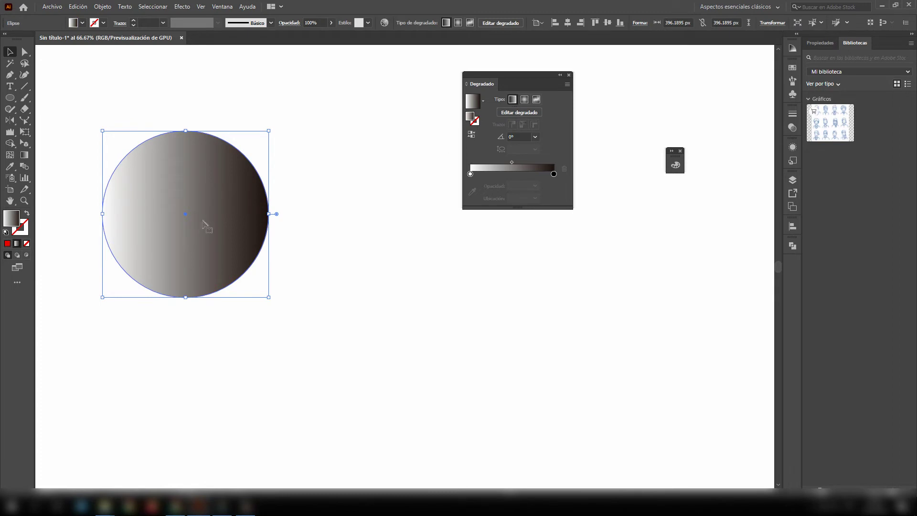
pyautogui.moveTo(225, 205); pyautogui.dragTo(253, 205)
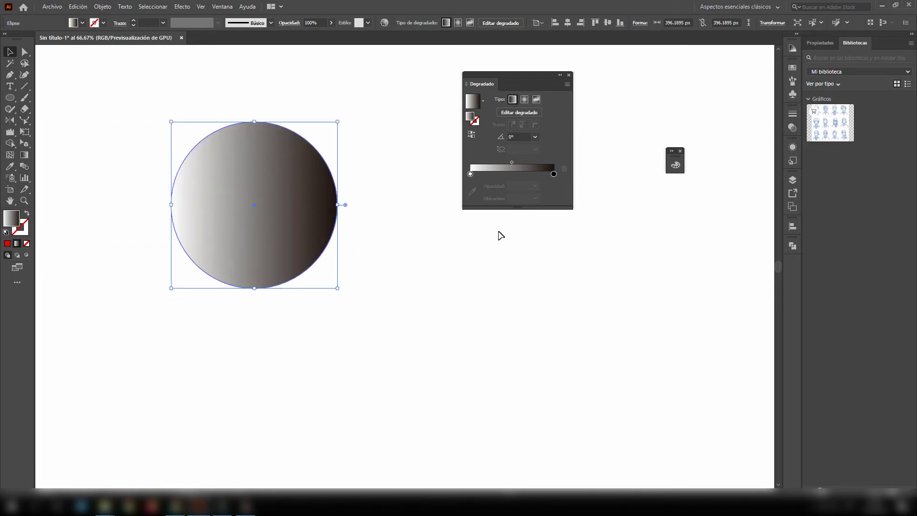
# - Switch the gradient's white starting stop to RGB and color it orange #FF5500
pyautogui.click(471, 174)
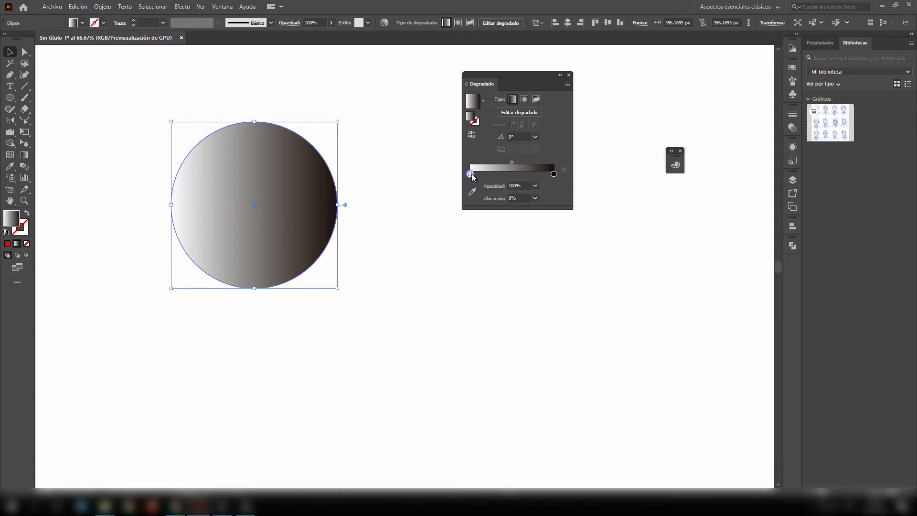
pyautogui.doubleClick(470, 174)
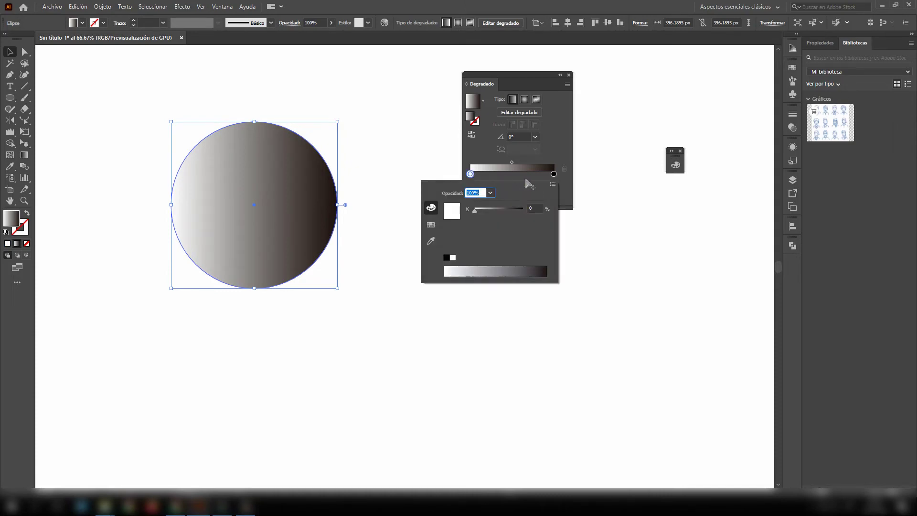
pyautogui.click(553, 185)
pyautogui.click(581, 196)
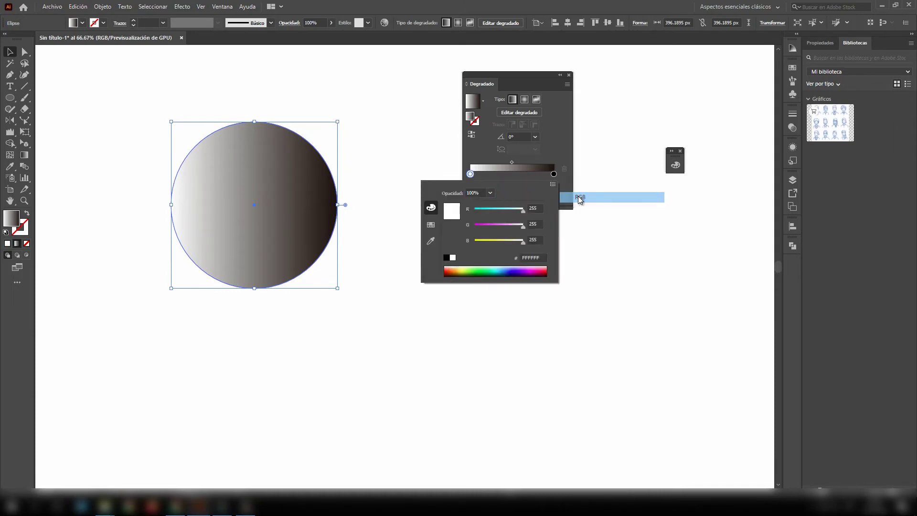
pyautogui.click(453, 267)
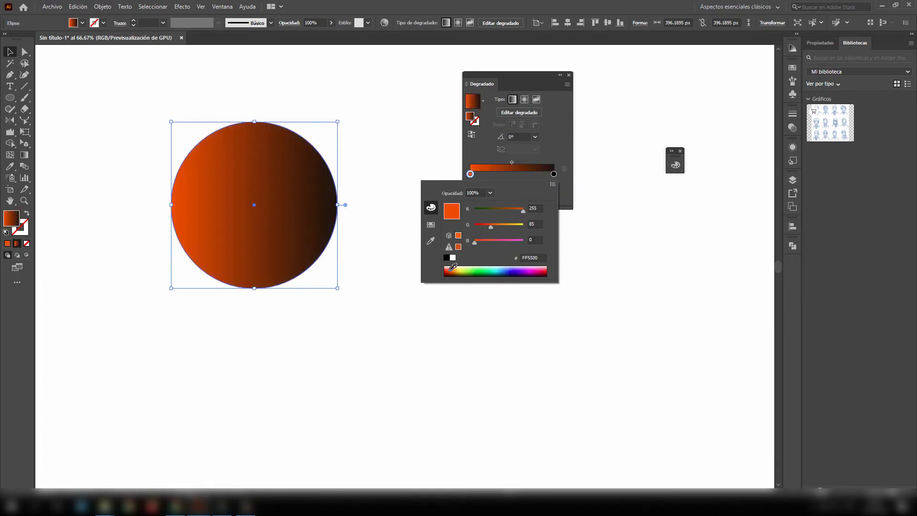
# - Switch the gradient's black end stop to RGB and color it bright yellow
pyautogui.click(553, 175)
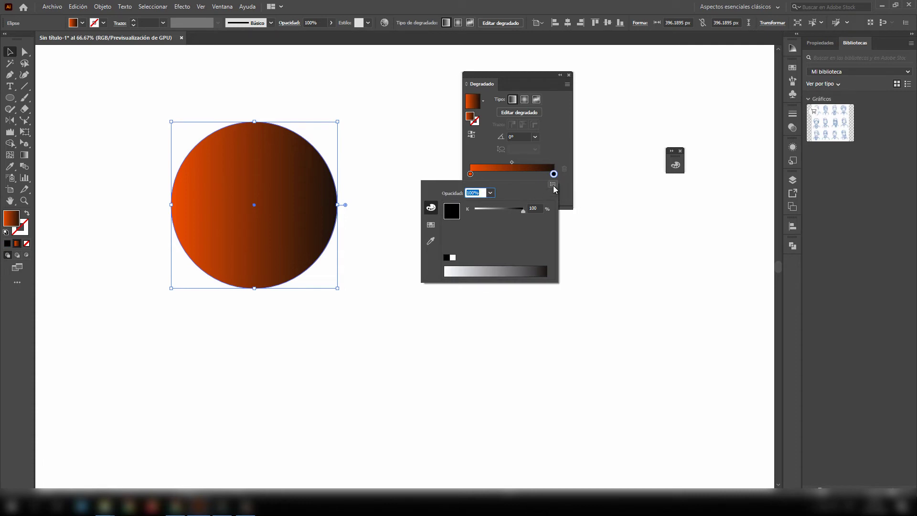
pyautogui.click(552, 184)
pyautogui.click(568, 197)
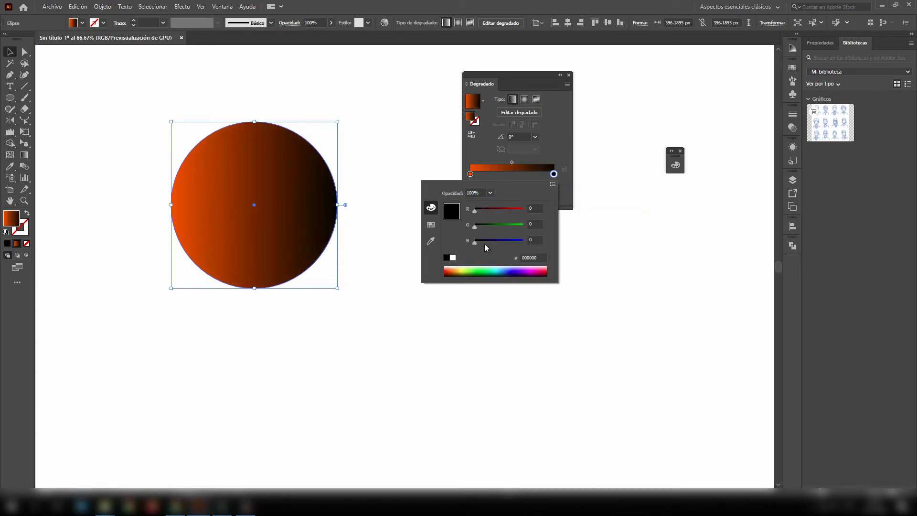
pyautogui.click(461, 268)
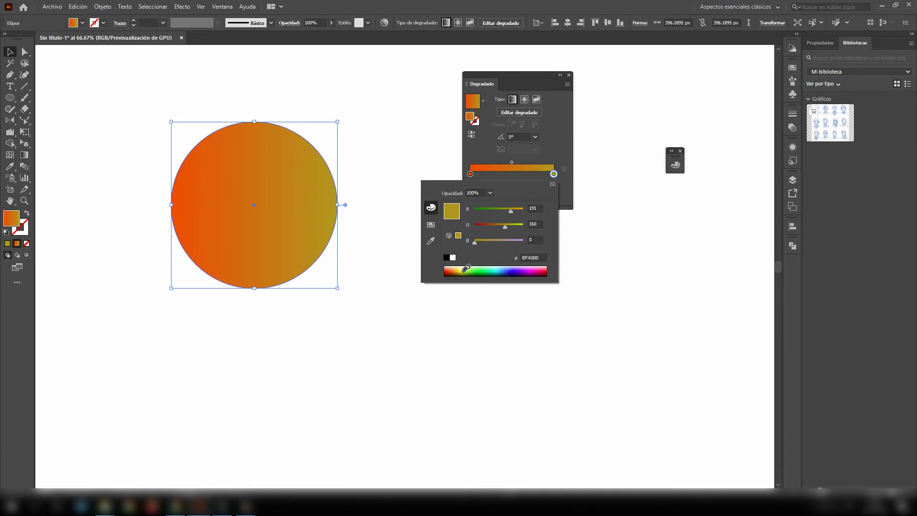
pyautogui.click(459, 269)
pyautogui.click(397, 150)
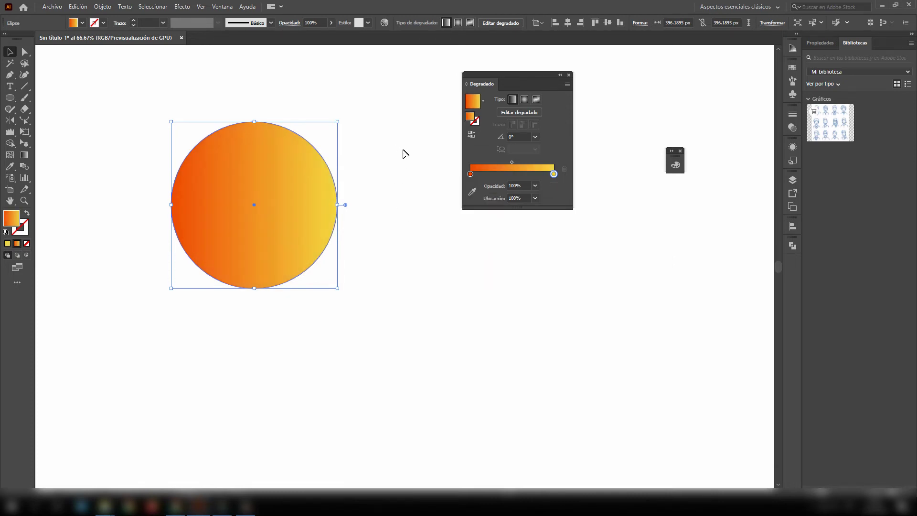
# - Redirect the circle's gradient with the Gradient tool from upper right to lower left, and finally from upper left to lower right at about -52.6°
pyautogui.click(403, 151)
pyautogui.click(308, 220)
pyautogui.click(24, 154)
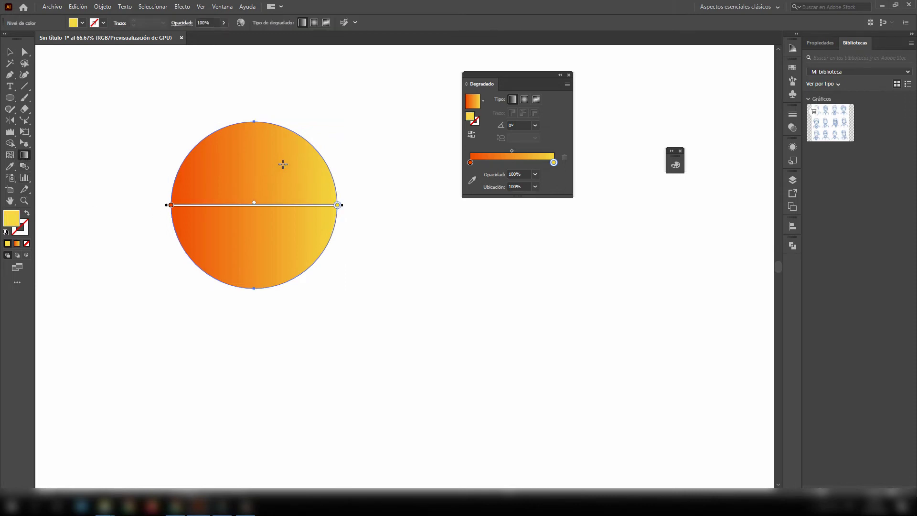
pyautogui.moveTo(285, 153)
pyautogui.mouseDown()
pyautogui.moveTo(256, 219)
pyautogui.moveTo(218, 269)
pyautogui.mouseUp()
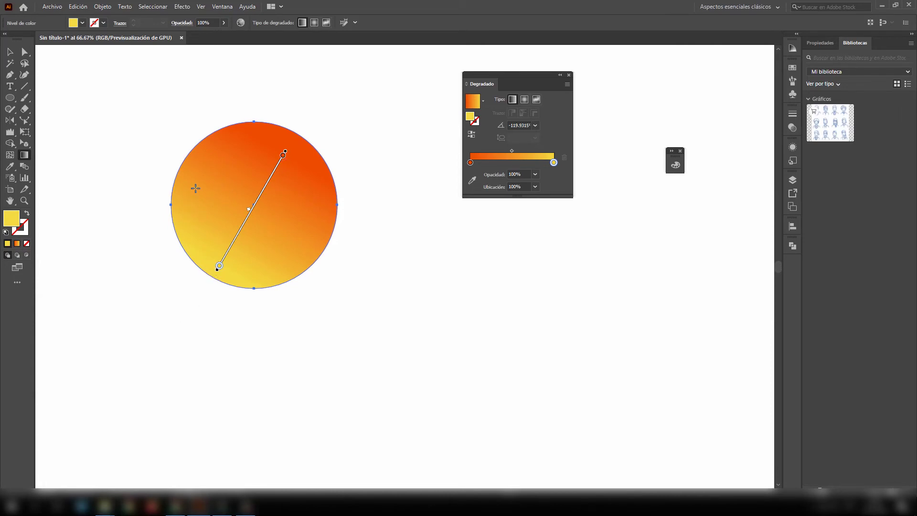
pyautogui.moveTo(210, 147); pyautogui.dragTo(302, 267)
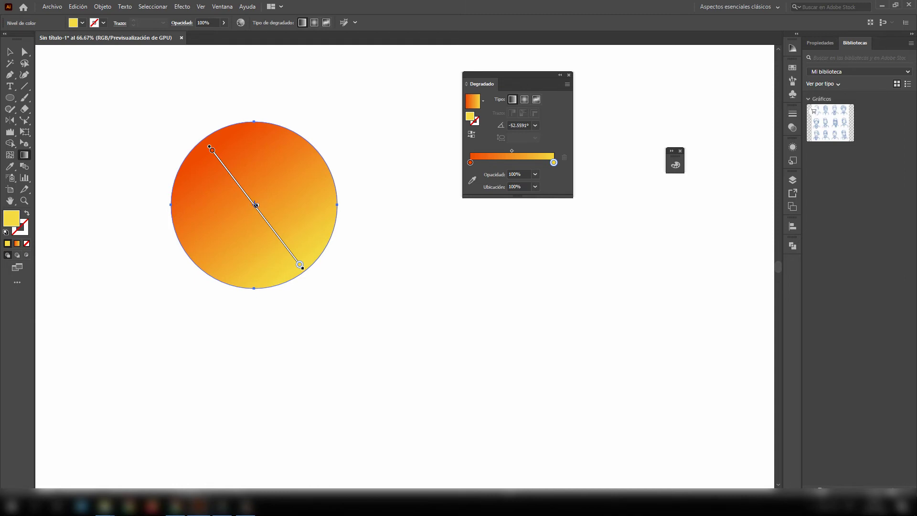
# - Shift the gradient's midpoint toward the orange end and add a green stop there with RGB 72, 139, 17
pyautogui.moveTo(256, 205); pyautogui.dragTo(239, 187)
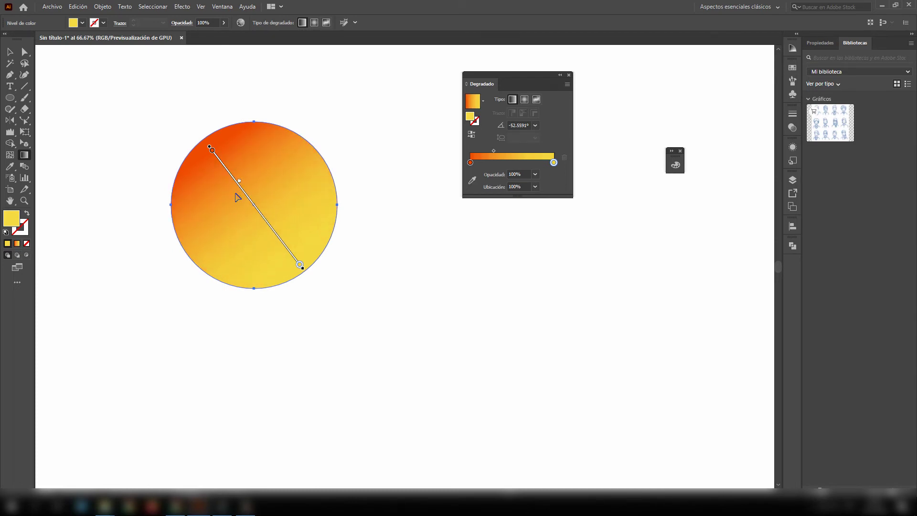
pyautogui.click(488, 163)
pyautogui.doubleClick(488, 163)
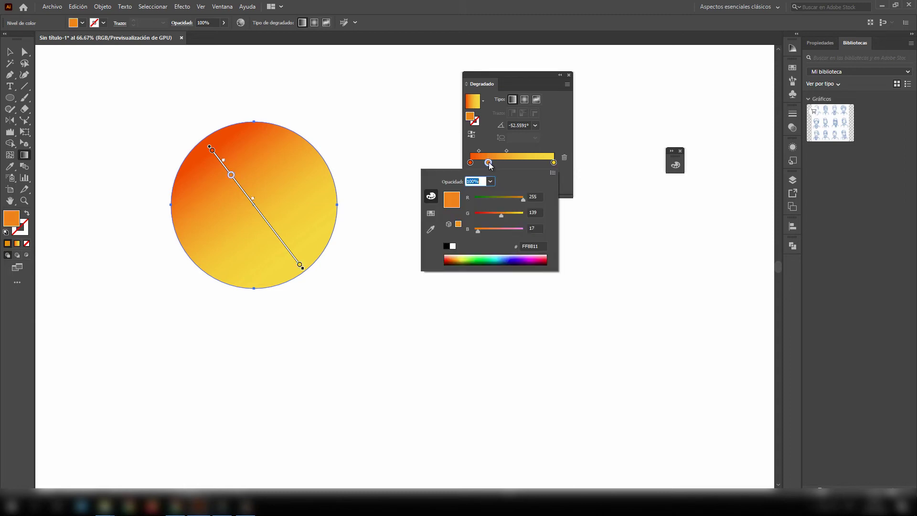
pyautogui.click(487, 200)
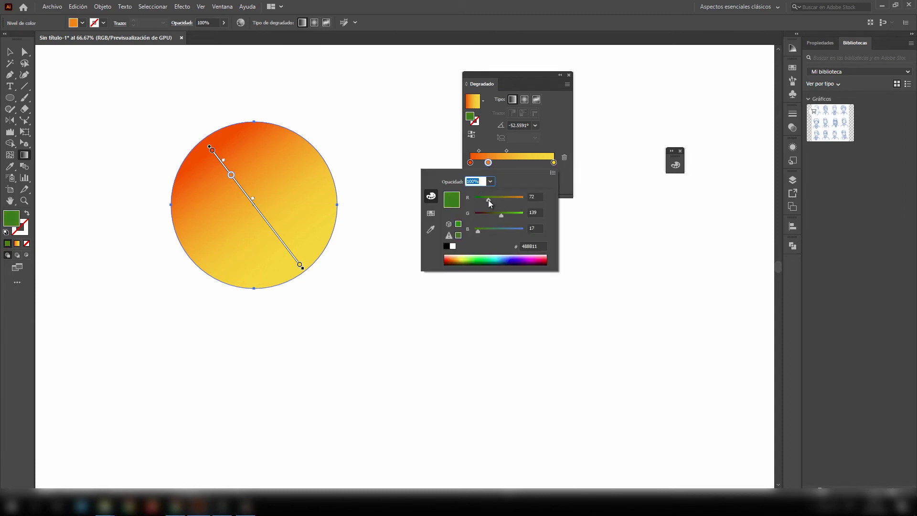
# - Add a light blue #2ACCFF stop to the gradient at about 62%, between the green and yellow stops
pyautogui.click(522, 163)
pyautogui.doubleClick(521, 163)
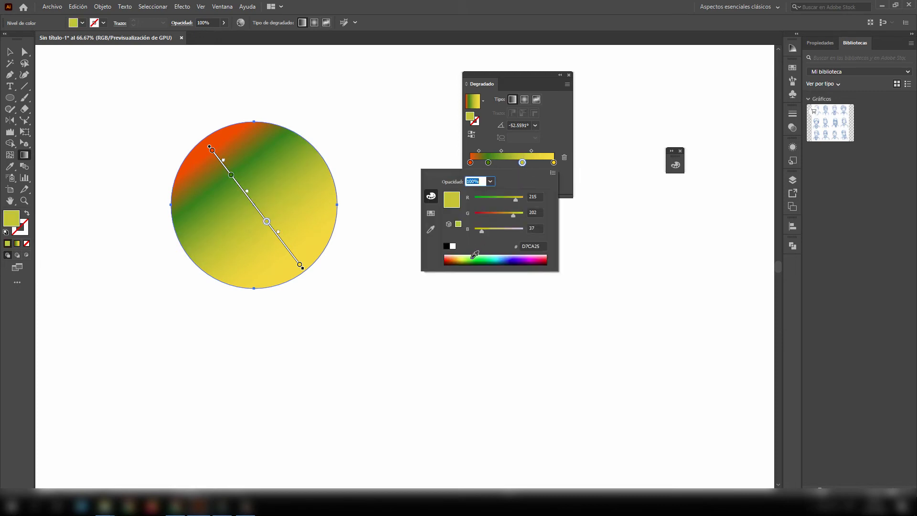
pyautogui.click(507, 255)
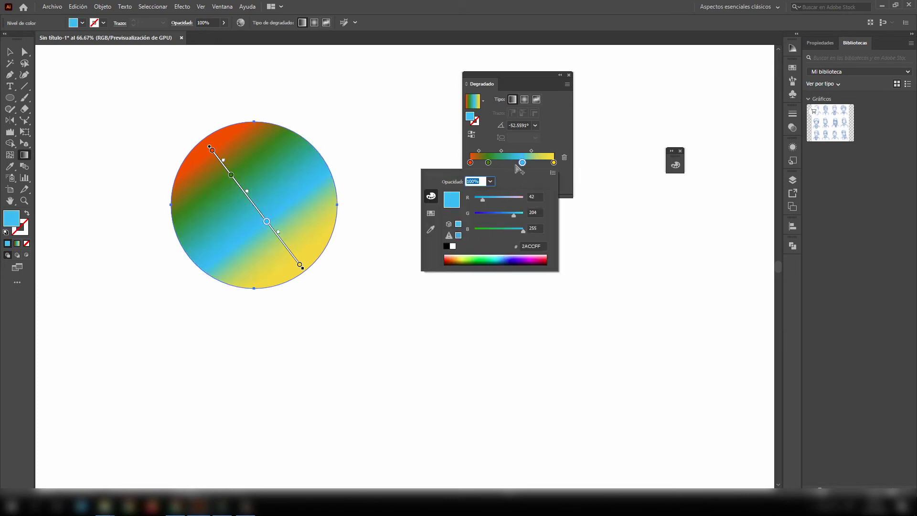
pyautogui.press('Escape')
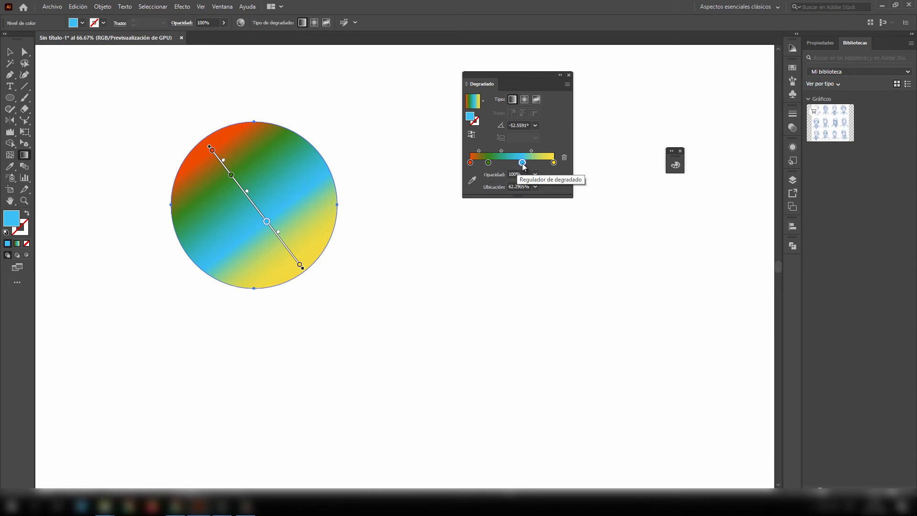
# - Remove the light blue and green stops from the circle's gradient
pyautogui.moveTo(523, 163); pyautogui.dragTo(546, 185)
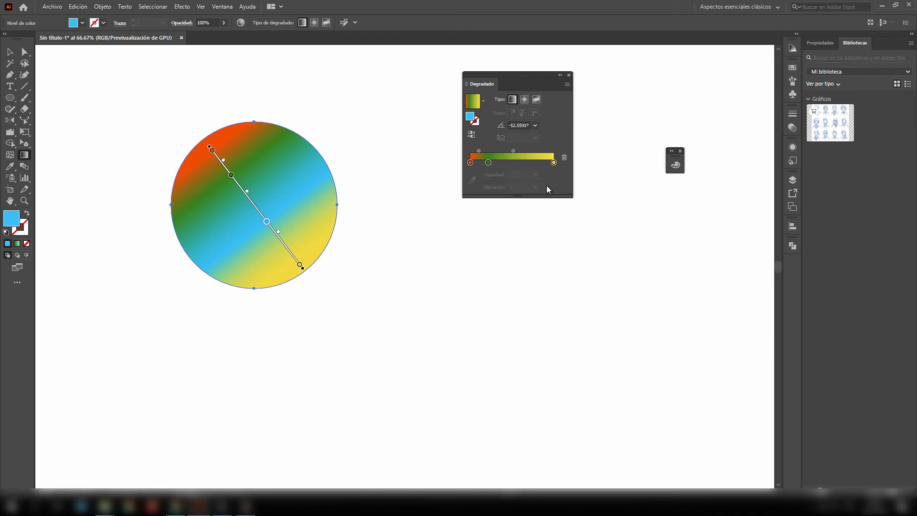
pyautogui.moveTo(487, 162); pyautogui.dragTo(487, 186)
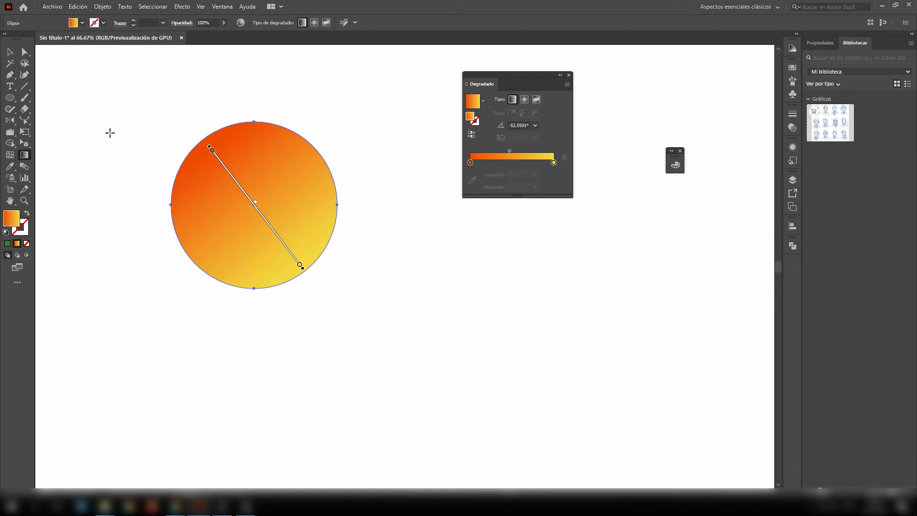
# - Delete the orange-to-yellow circle and undo the deletion
pyautogui.click(10, 51)
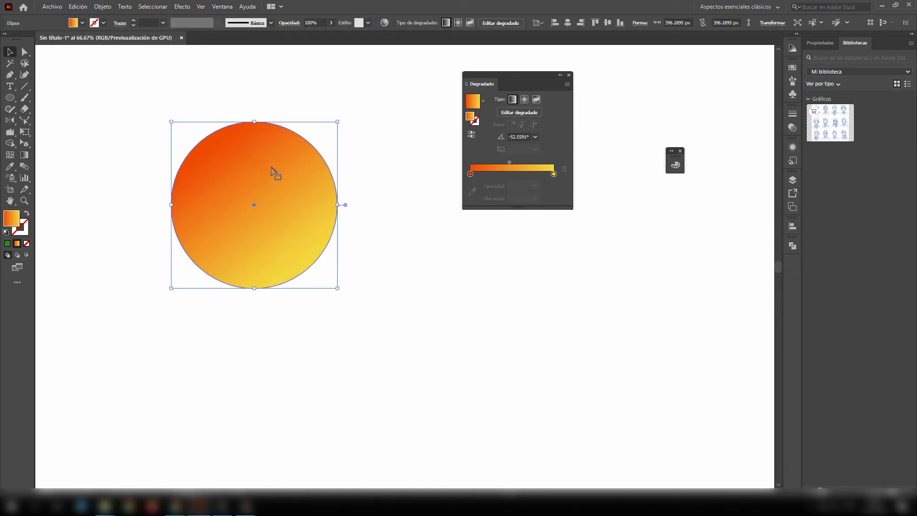
pyautogui.press('Delete')
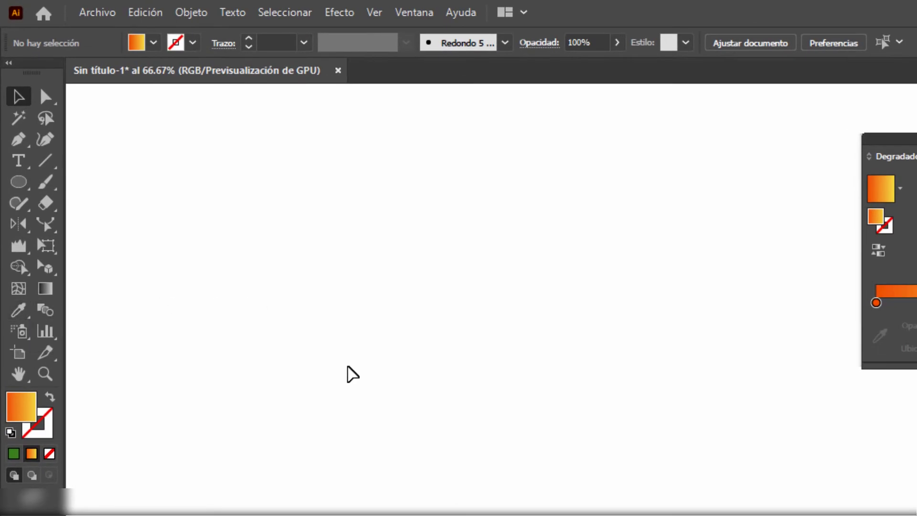
pyautogui.hotkey('ctrl', 'z')
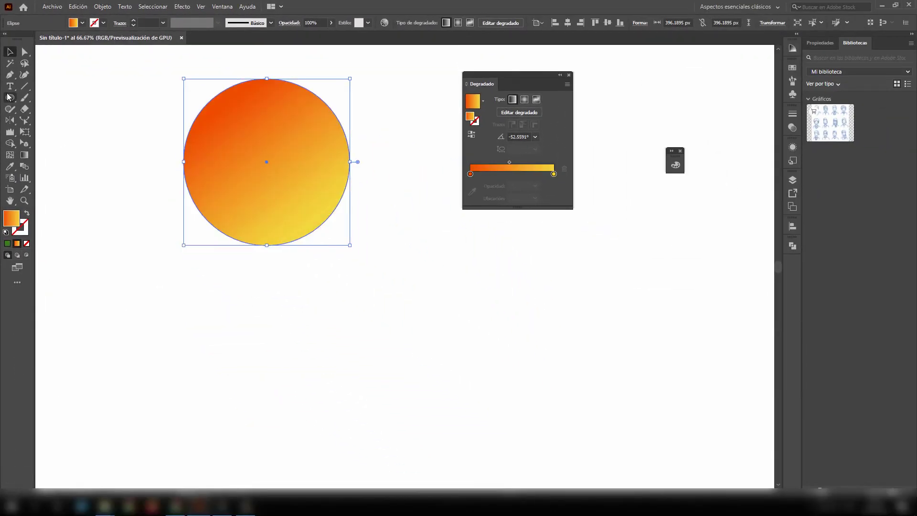
# - Draw a hexagon below and to the left of the circle with the Polygon tool and fill it with solid green
pyautogui.moveTo(8, 96); pyautogui.dragTo(45, 135)
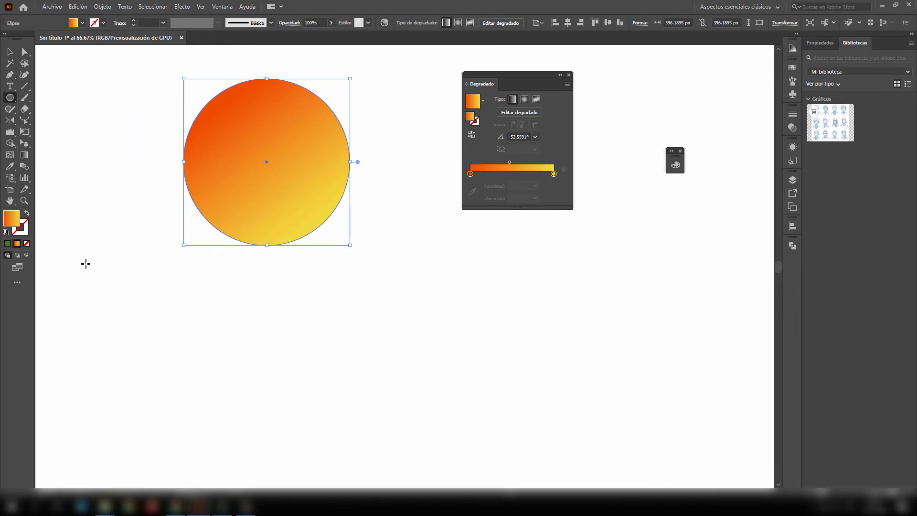
pyautogui.moveTo(99, 277)
pyautogui.mouseDown()
pyautogui.moveTo(158, 331)
pyautogui.moveTo(143, 315)
pyautogui.mouseUp()
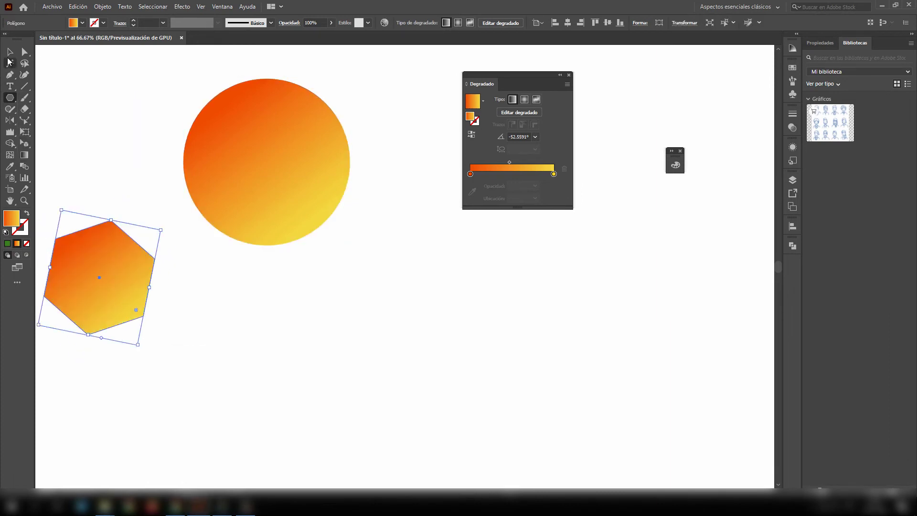
pyautogui.click(10, 51)
pyautogui.click(7, 243)
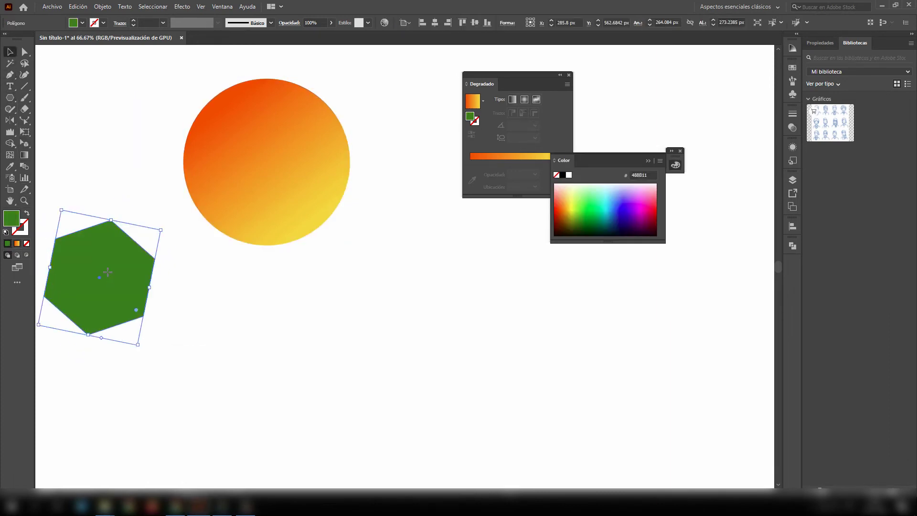
pyautogui.moveTo(114, 277); pyautogui.dragTo(155, 325)
# - Copy the circle's orange-to-yellow gradient onto the green hexagon with the Eyedropper tool and move the hexagon slightly up
pyautogui.click(263, 175)
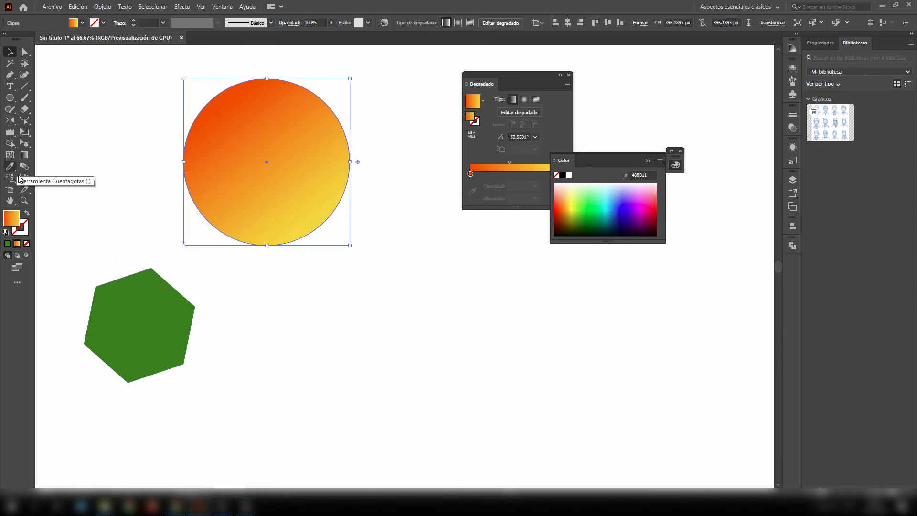
pyautogui.click(134, 310)
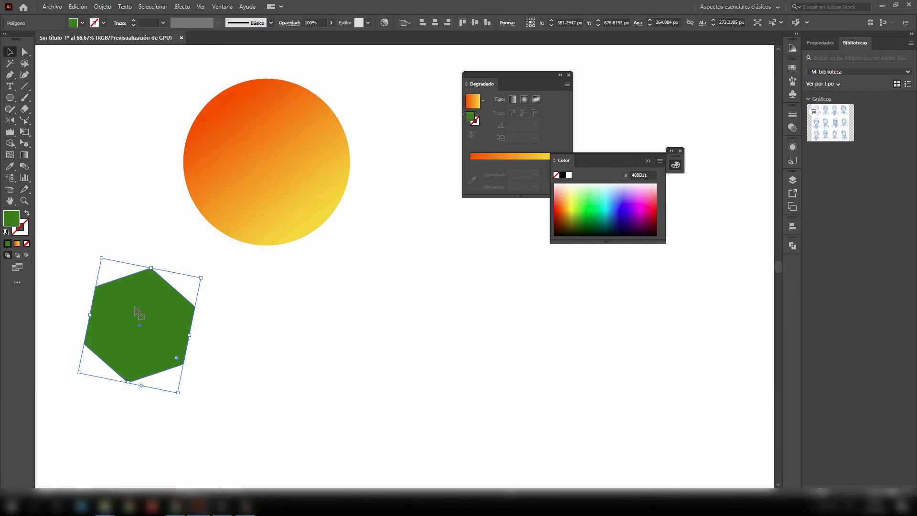
pyautogui.click(10, 167)
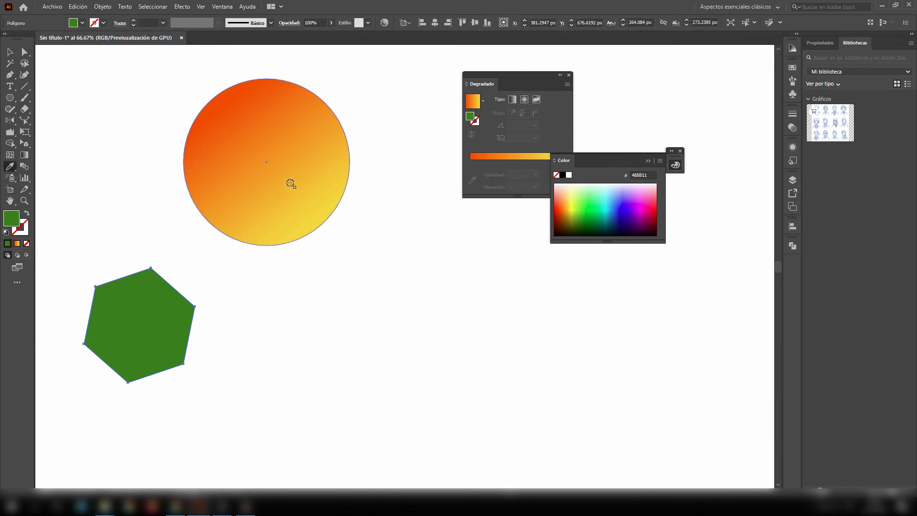
pyautogui.click(247, 189)
pyautogui.click(10, 56)
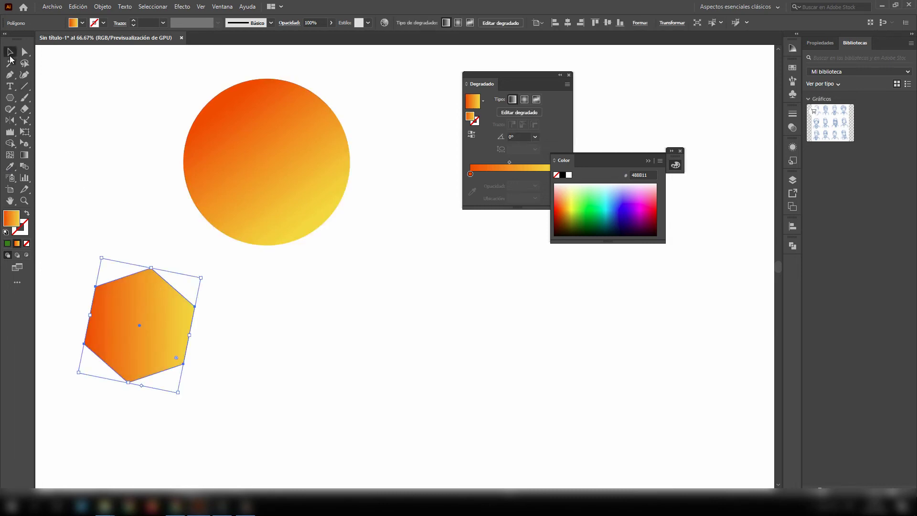
pyautogui.moveTo(152, 336); pyautogui.dragTo(147, 322)
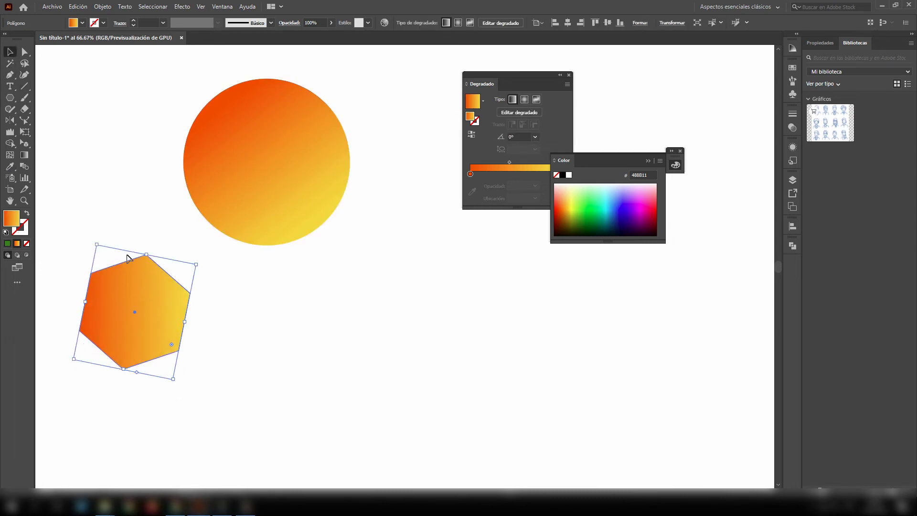
# - Delete both the gradient circle and the hexagon from the artboard
pyautogui.click(221, 296)
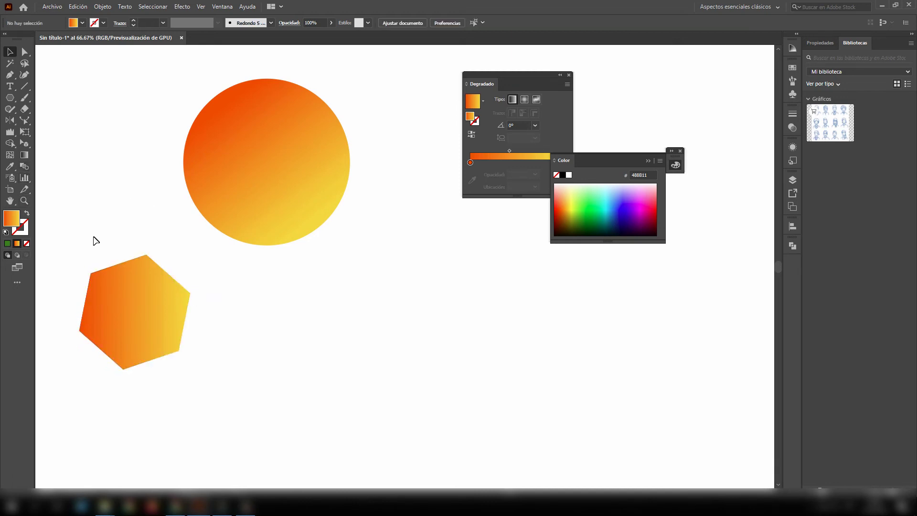
pyautogui.moveTo(60, 70); pyautogui.dragTo(400, 383)
pyautogui.press('Delete')
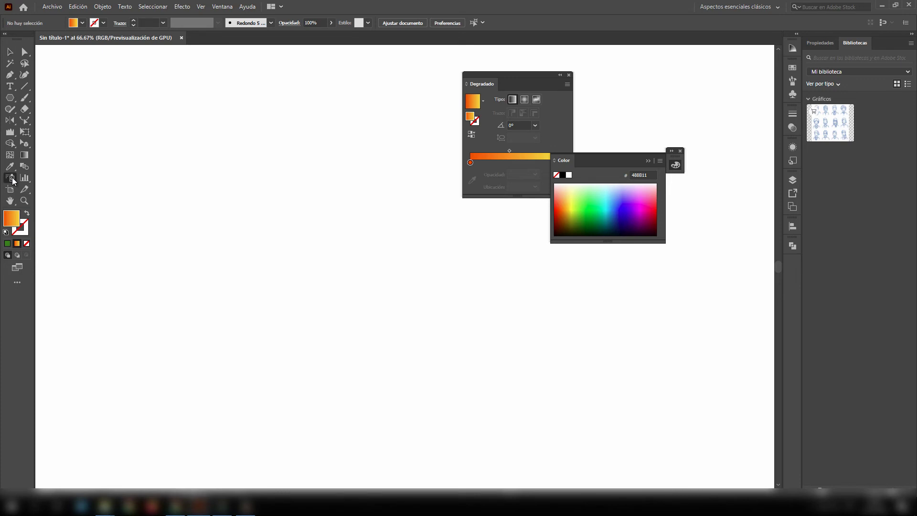
# - Look through the symbol tools, then show the Symbols panel and detach it as a floating panel over the artboard
pyautogui.click(12, 178)
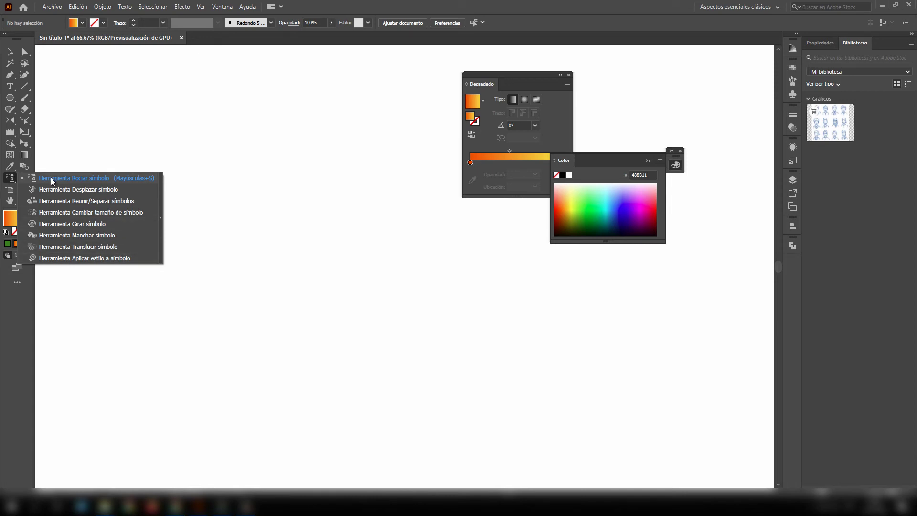
pyautogui.click(11, 181)
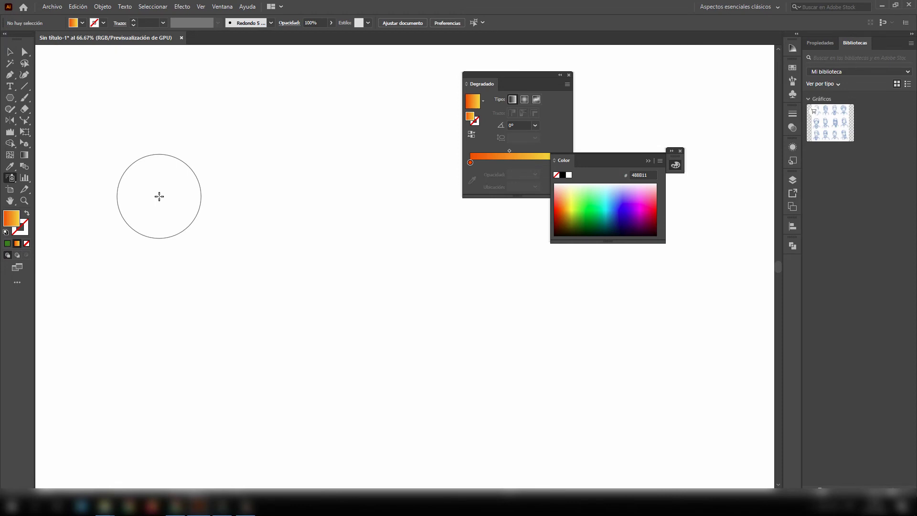
pyautogui.click(9, 55)
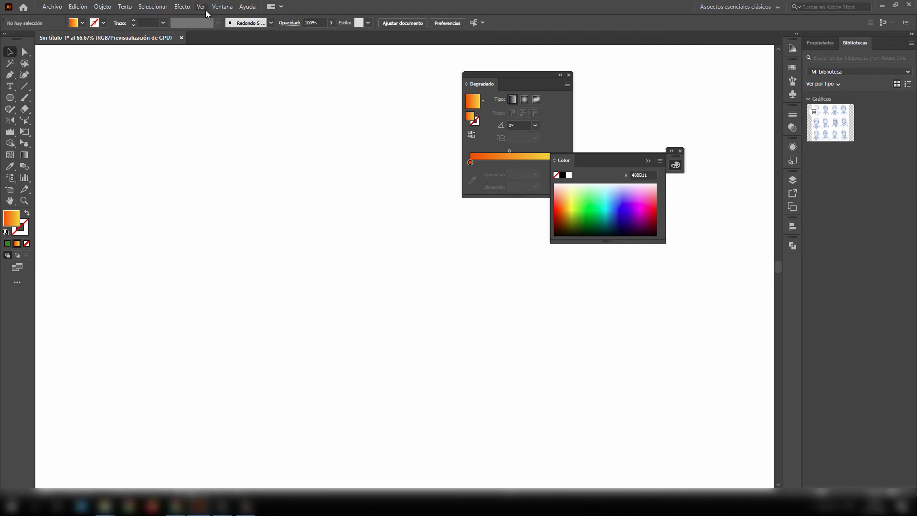
pyautogui.click(221, 9)
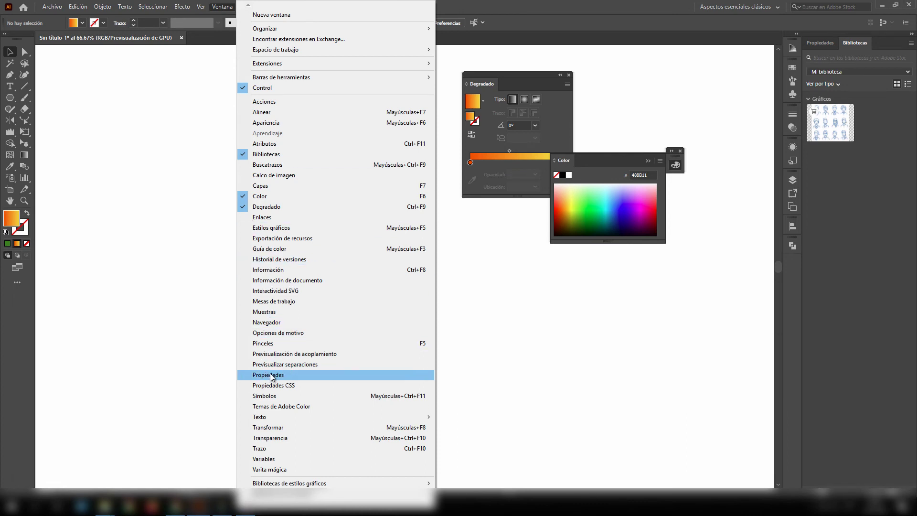
pyautogui.click(265, 396)
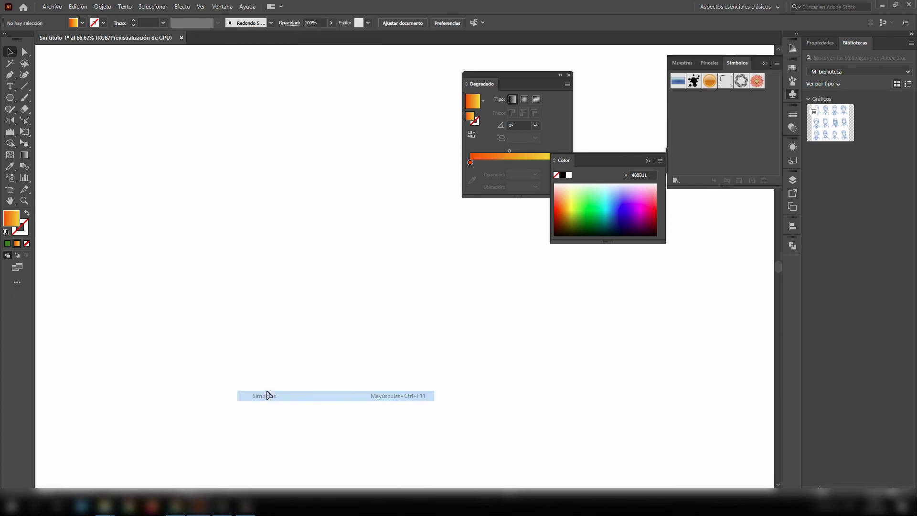
pyautogui.moveTo(725, 69); pyautogui.dragTo(253, 138)
# - Open the Ciencia loca symbol library, place it over the Symbols panel and enlarge it to show all its symbols
pyautogui.click(245, 223)
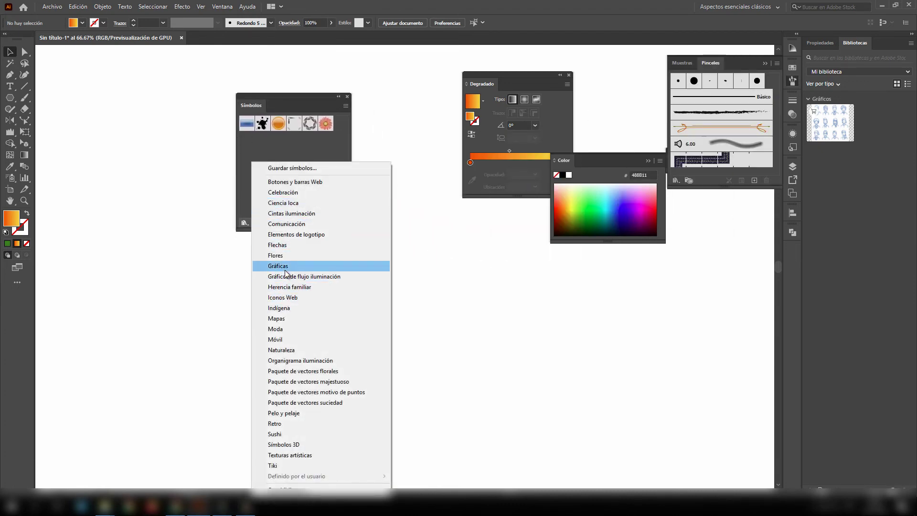
pyautogui.click(301, 203)
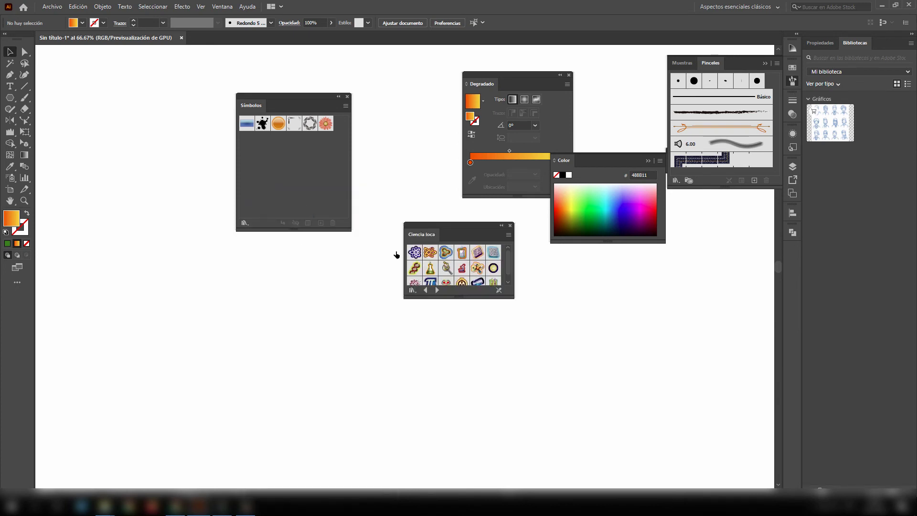
pyautogui.moveTo(435, 224); pyautogui.dragTo(297, 144)
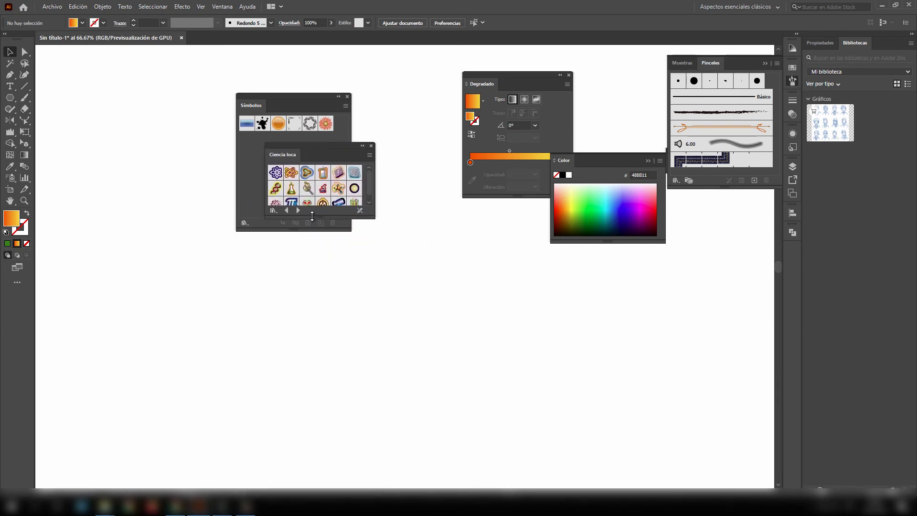
pyautogui.moveTo(312, 217); pyautogui.dragTo(319, 244)
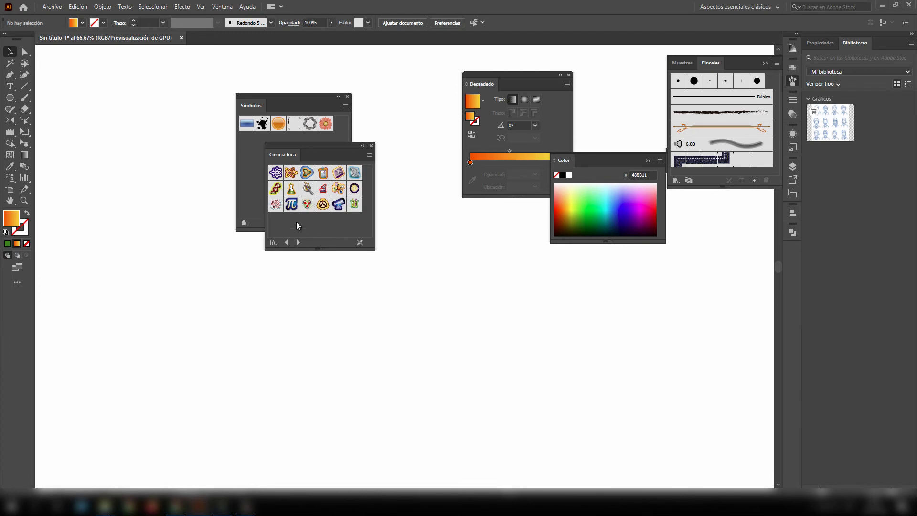
# - Choose the green flask symbol from the Ciencia loca library and spray a curved trail of flasks with the Symbol Sprayer tool
pyautogui.click(291, 189)
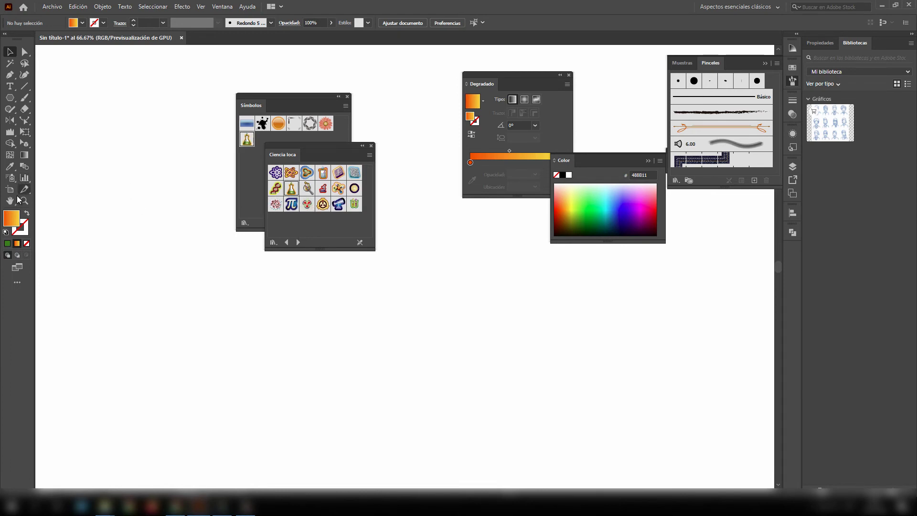
pyautogui.click(10, 177)
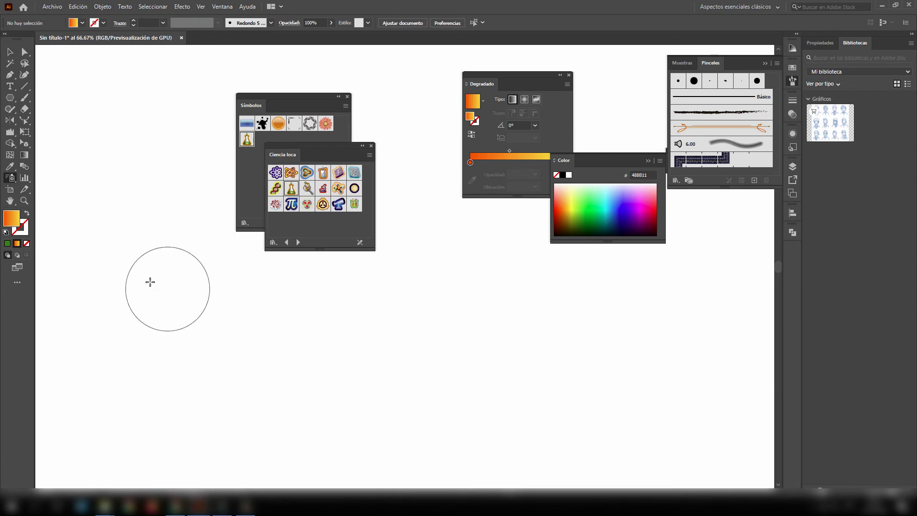
pyautogui.moveTo(122, 254)
pyautogui.mouseDown()
pyautogui.moveTo(120, 285)
pyautogui.moveTo(139, 317)
pyautogui.moveTo(211, 348)
pyautogui.moveTo(406, 340)
pyautogui.mouseUp()
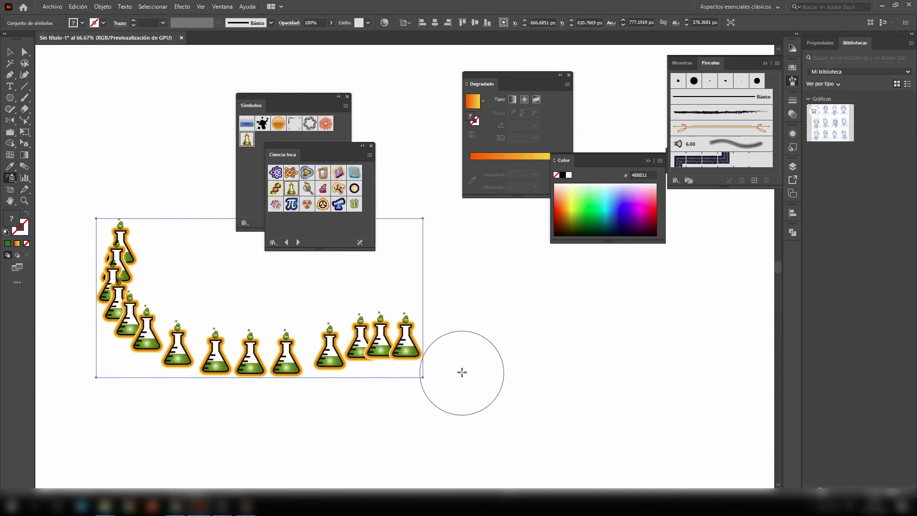
# - Delete the curved trail of flasks and spray a wider, scattered set of flask symbols across the artboard
pyautogui.press('Delete')
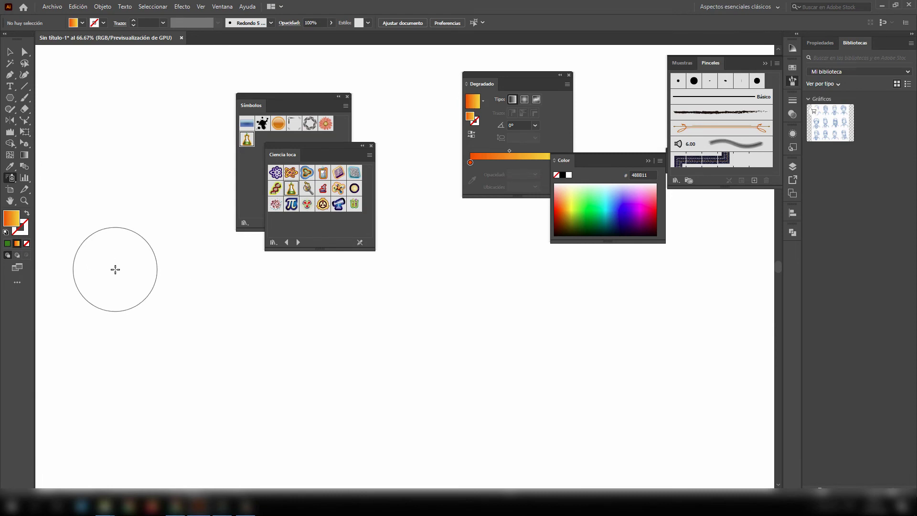
pyautogui.moveTo(116, 270)
pyautogui.mouseDown()
pyautogui.moveTo(276, 341)
pyautogui.moveTo(412, 330)
pyautogui.moveTo(444, 366)
pyautogui.moveTo(314, 397)
pyautogui.moveTo(192, 373)
pyautogui.moveTo(145, 386)
pyautogui.moveTo(117, 324)
pyautogui.moveTo(178, 299)
pyautogui.mouseUp()
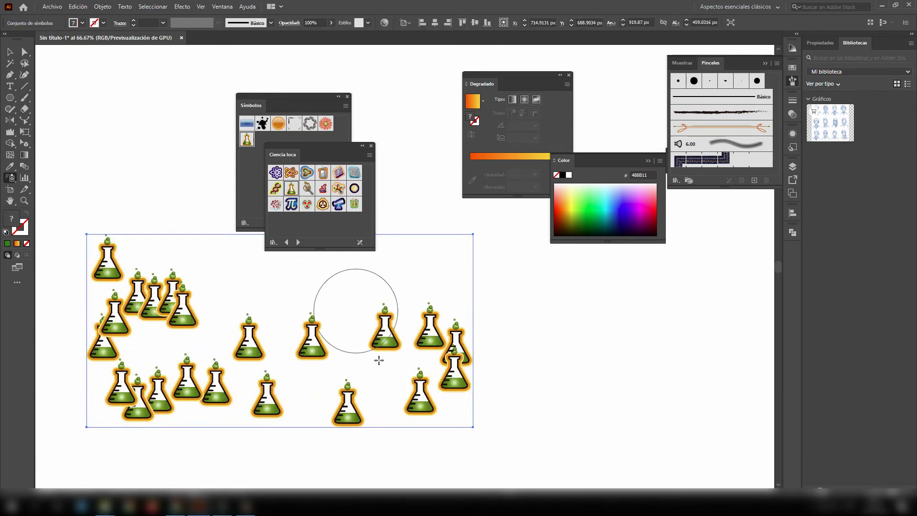
# - Examine the Symbol Sprayer's diameter, intensity and symbol set density options
pyautogui.doubleClick(10, 181)
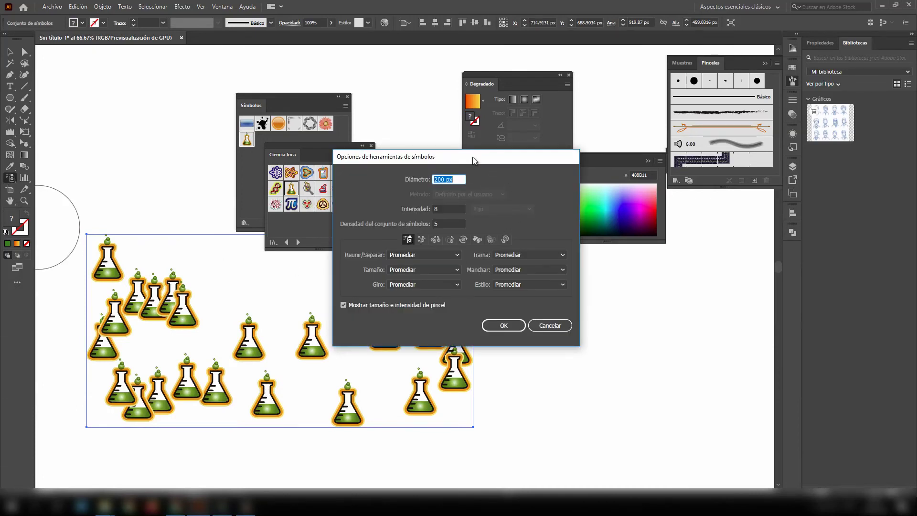
pyautogui.moveTo(474, 160); pyautogui.dragTo(323, 148)
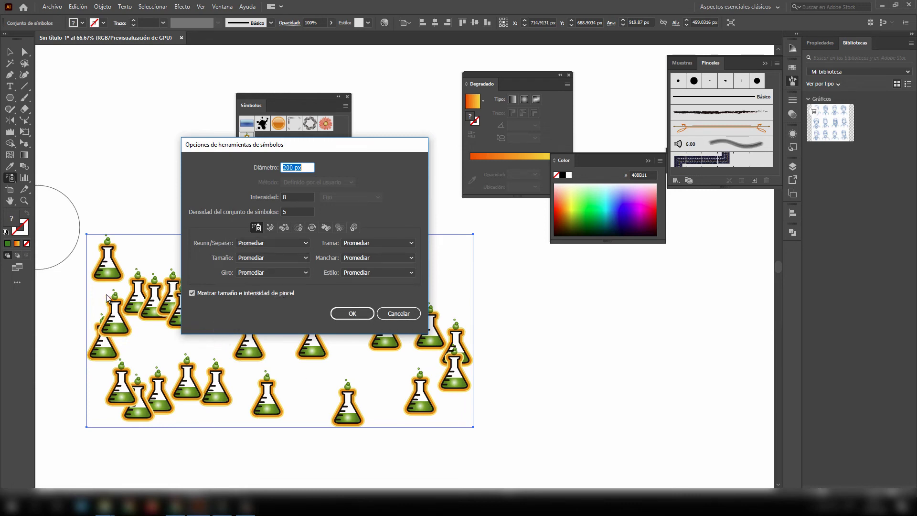
pyautogui.click(352, 313)
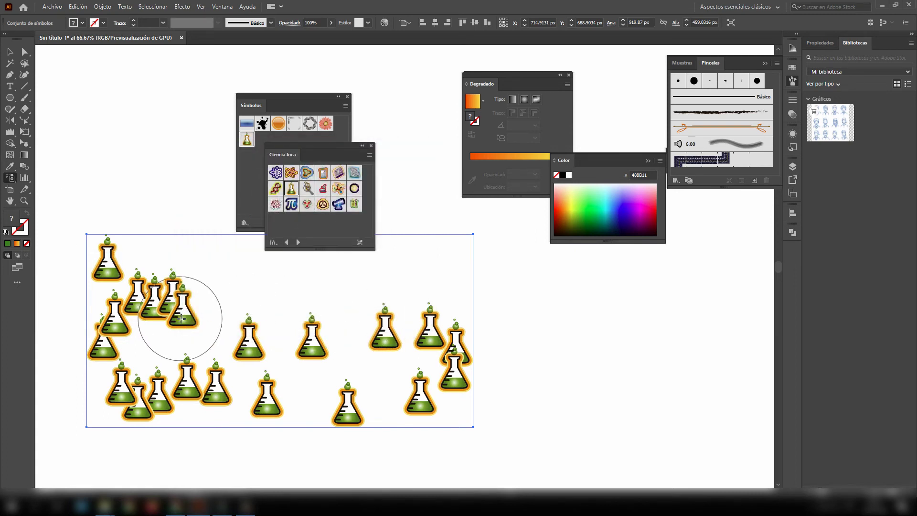
# - Delete the scattered flask symbol set and close the Ciencia loca library
pyautogui.click(10, 51)
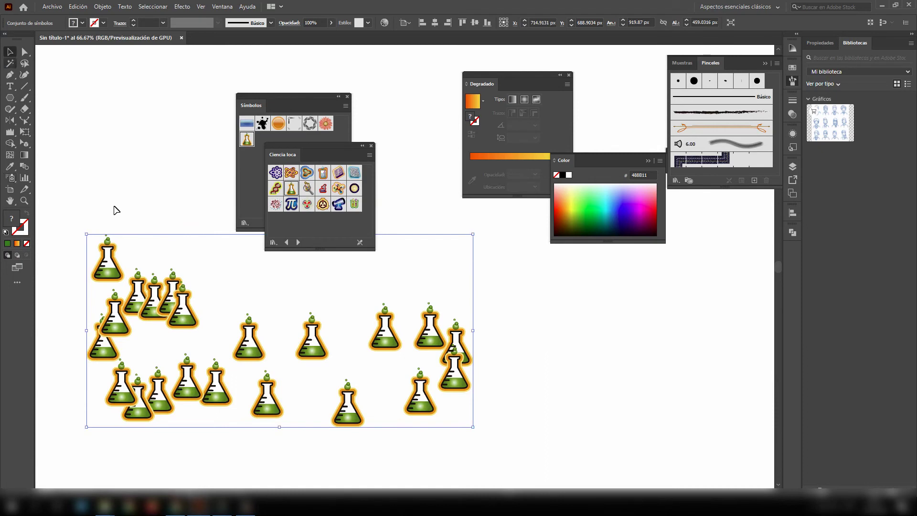
pyautogui.moveTo(186, 310)
pyautogui.mouseDown()
pyautogui.moveTo(207, 298)
pyautogui.moveTo(199, 305)
pyautogui.mouseUp()
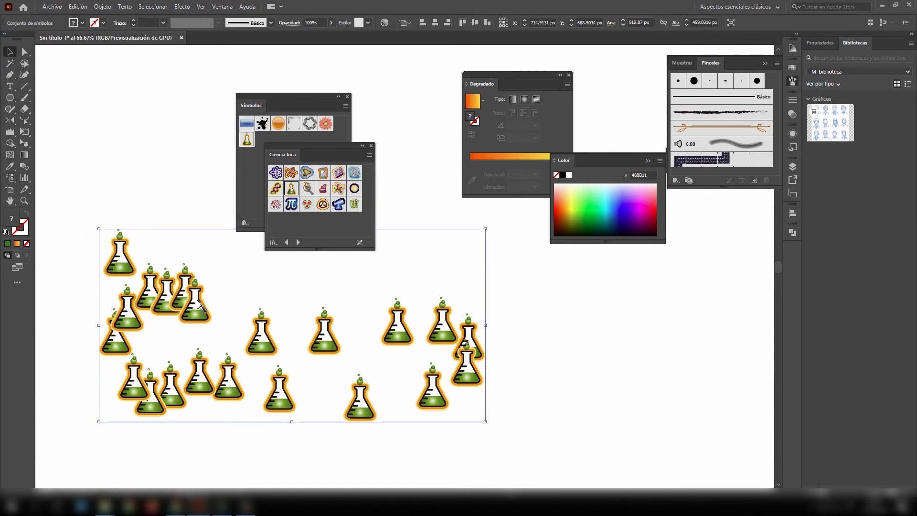
pyautogui.press('Delete')
pyautogui.moveTo(305, 154); pyautogui.dragTo(323, 155)
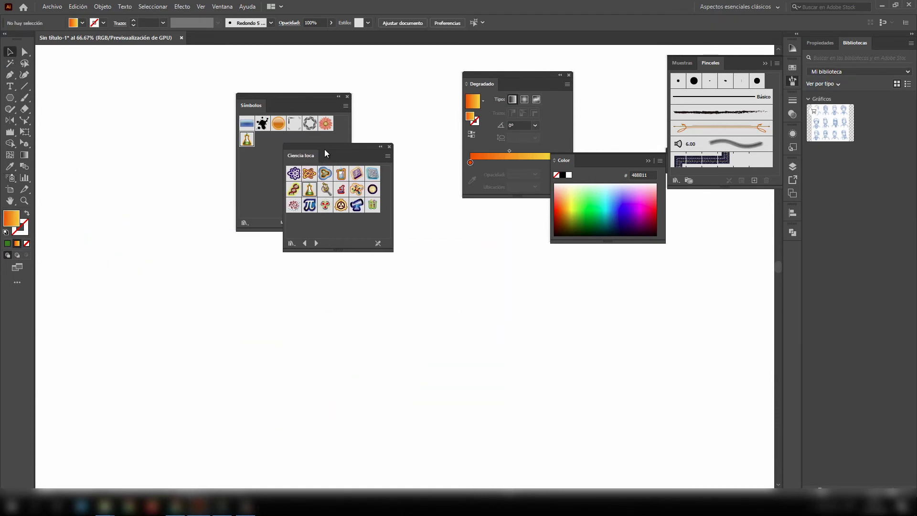
pyautogui.click(389, 146)
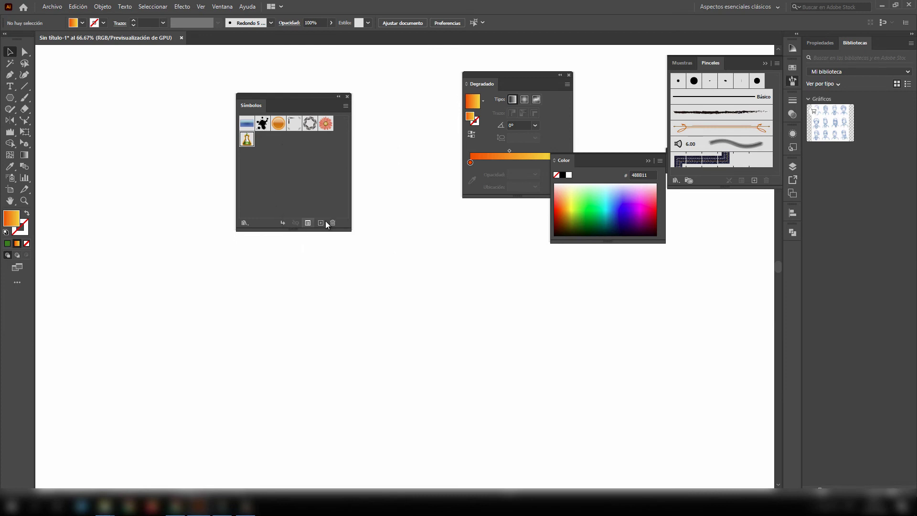
# - Draw a five-pointed gradient star about 112 px wide and 106 px tall and add it to the document's symbols
pyautogui.click(12, 99)
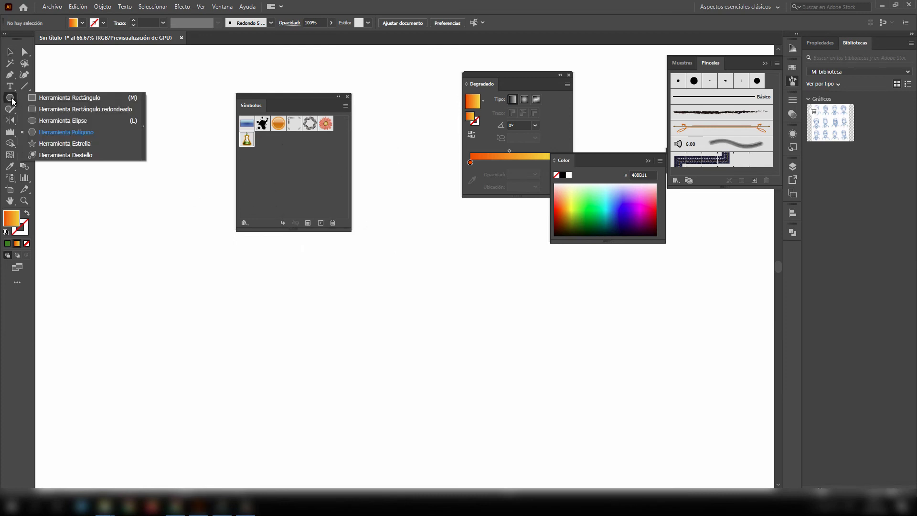
pyautogui.click(43, 143)
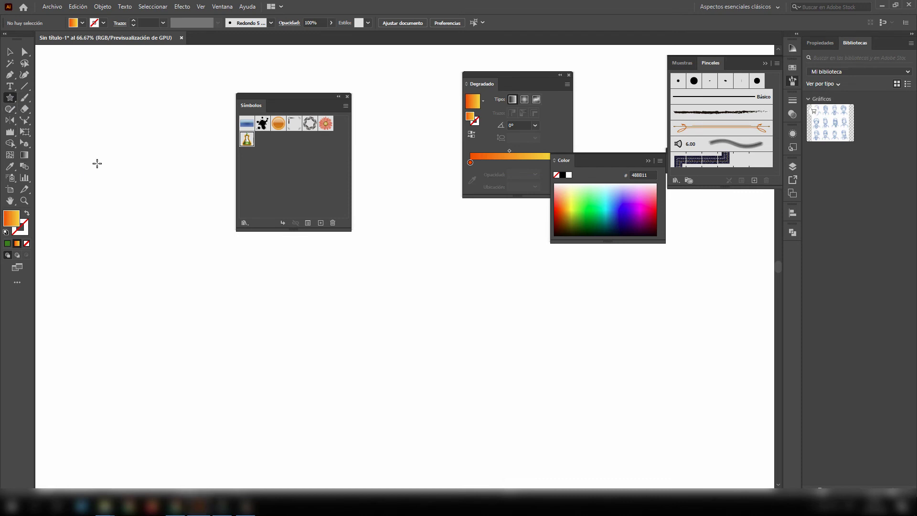
pyautogui.moveTo(96, 162); pyautogui.dragTo(262, 141)
pyautogui.click(10, 51)
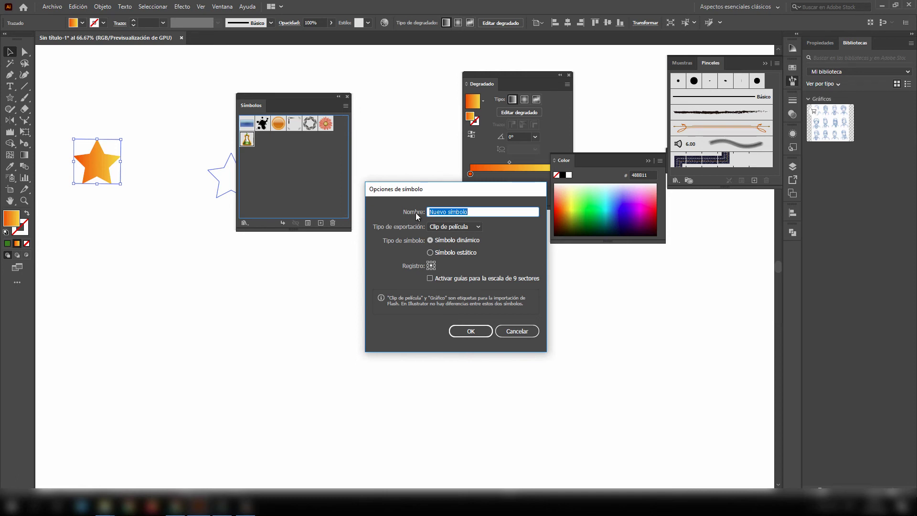
# - Name the new dynamic star symbol Estrella and create it
pyautogui.write('eSTRELL')
pyautogui.press('BackSpace')
pyautogui.press('BackSpace')
pyautogui.press('BackSpace')
pyautogui.press('BackSpace')
pyautogui.press('BackSpace')
pyautogui.press('BackSpace')
pyautogui.press('BackSpace')
pyautogui.write('Estrella')
pyautogui.click(473, 334)
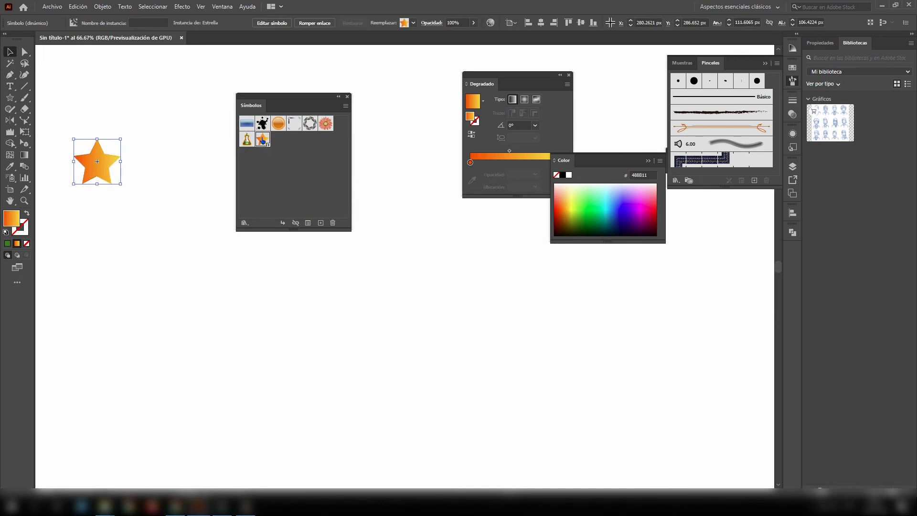
# - Spray a wavy row of Estrella symbols across the artboard with the Symbol Sprayer, and delete the resulting symbol set
pyautogui.click(10, 178)
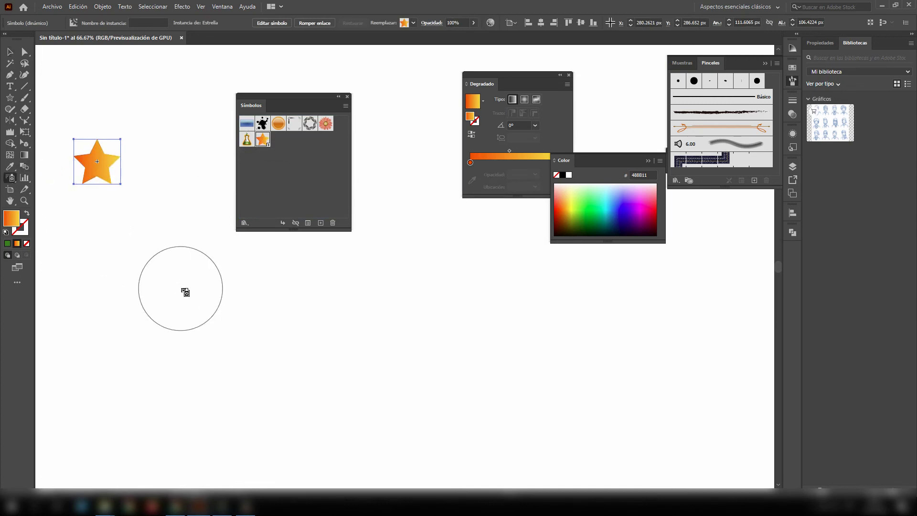
pyautogui.moveTo(143, 342)
pyautogui.mouseDown()
pyautogui.moveTo(154, 322)
pyautogui.moveTo(264, 291)
pyautogui.moveTo(347, 328)
pyautogui.moveTo(497, 364)
pyautogui.moveTo(580, 329)
pyautogui.mouseUp()
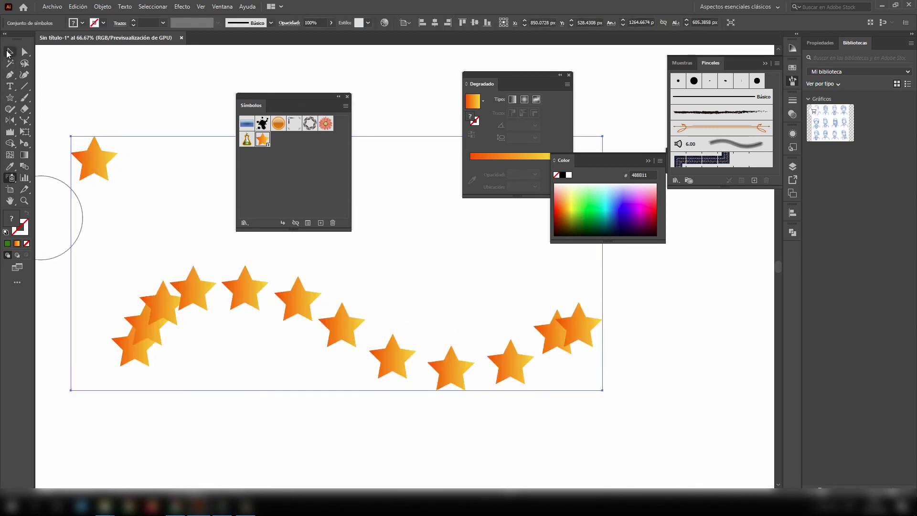
pyautogui.click(9, 52)
pyautogui.press('Delete')
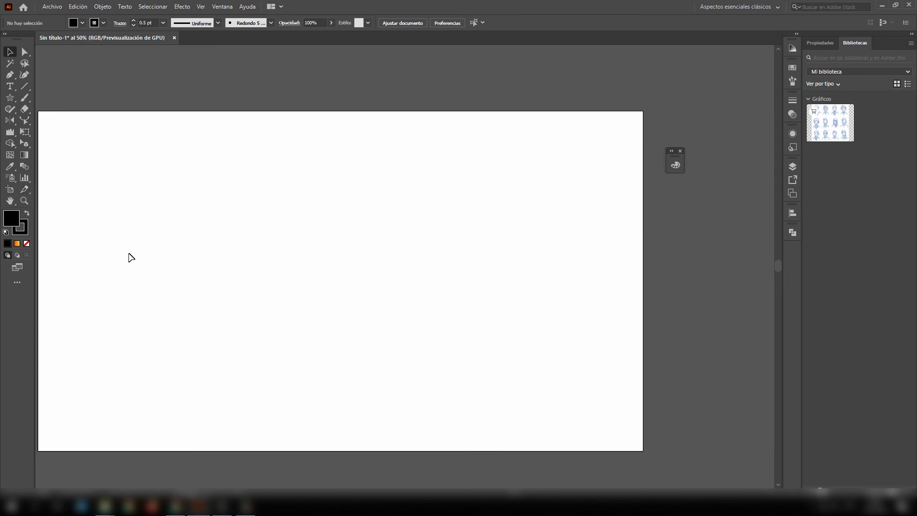
# - Draw a column graph on the blank artboard with the Column Graph tool
pyautogui.click(24, 178)
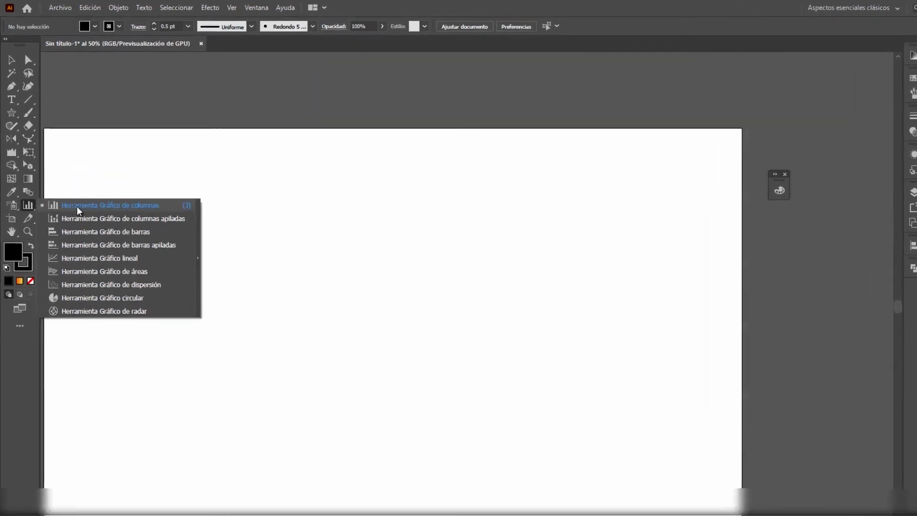
pyautogui.click(79, 206)
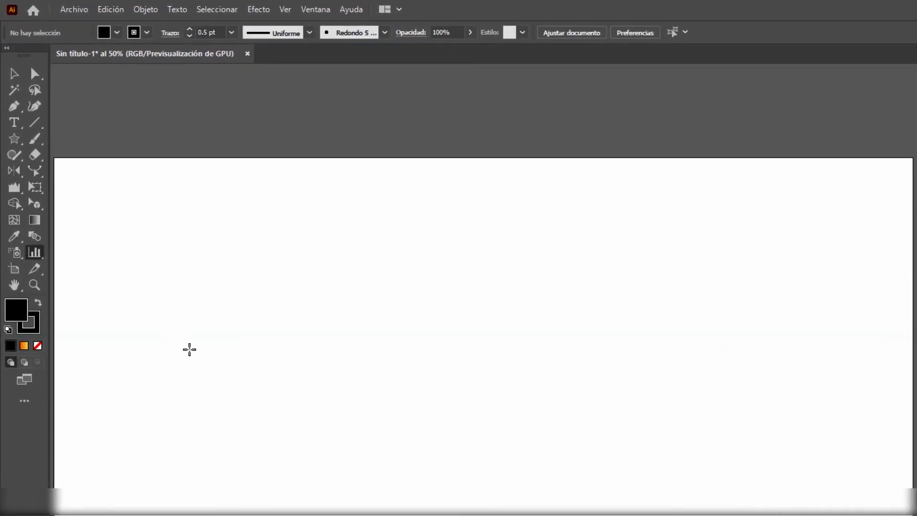
pyautogui.moveTo(155, 237); pyautogui.dragTo(378, 393)
pyautogui.moveTo(465, 484); pyautogui.dragTo(465, 485)
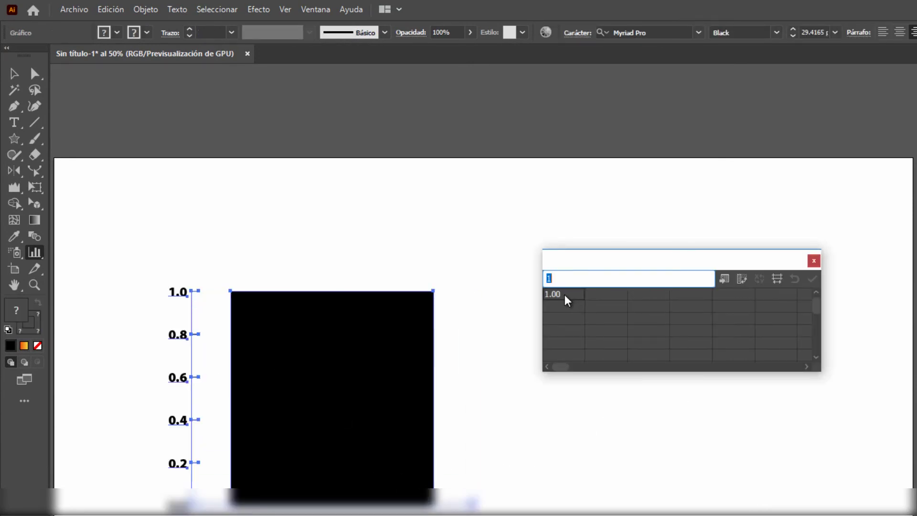
# - Enter 2, 4, 6 and 8 down the first column of the graph data and apply them to the graph
pyautogui.write('2')
pyautogui.click(574, 310)
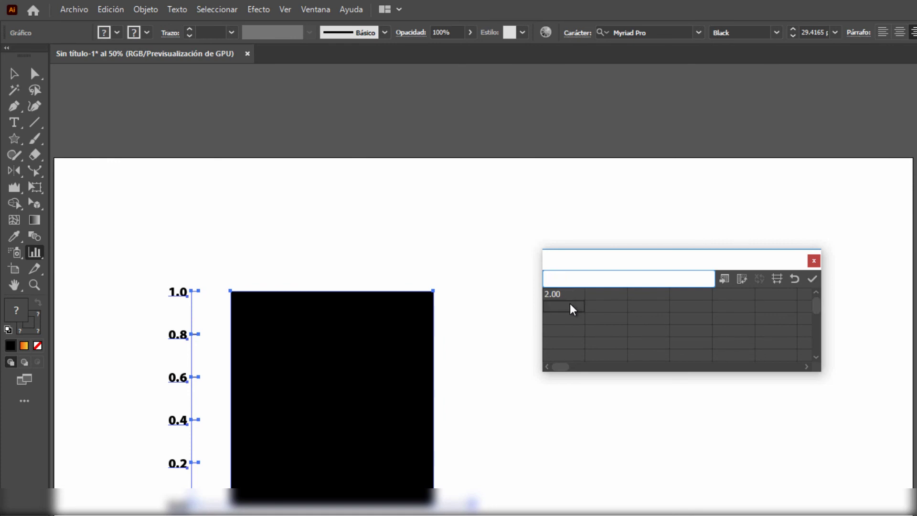
pyautogui.write('4')
pyautogui.click(569, 318)
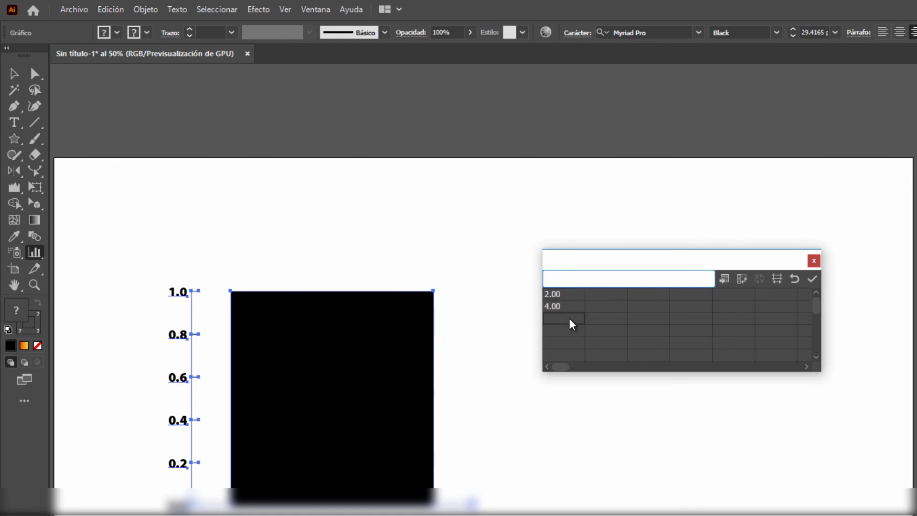
pyautogui.write('6')
pyautogui.click(568, 329)
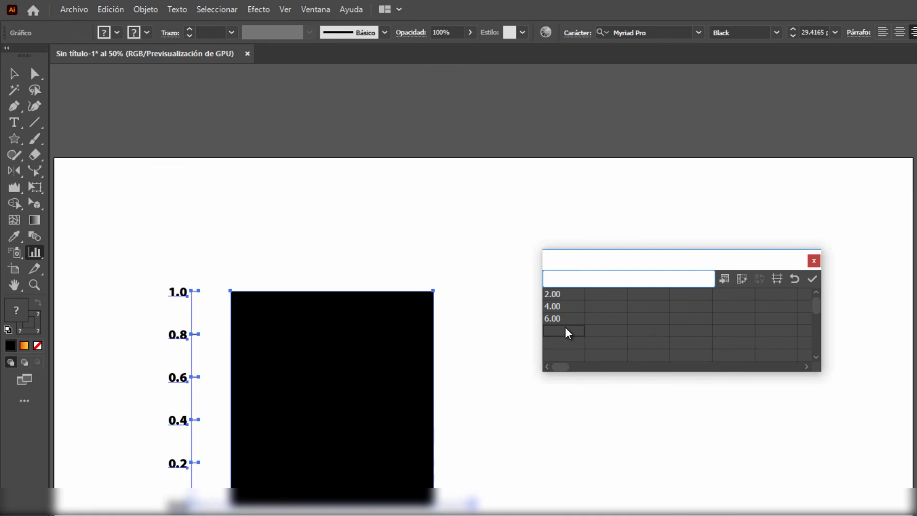
pyautogui.write('8')
pyautogui.press('Return')
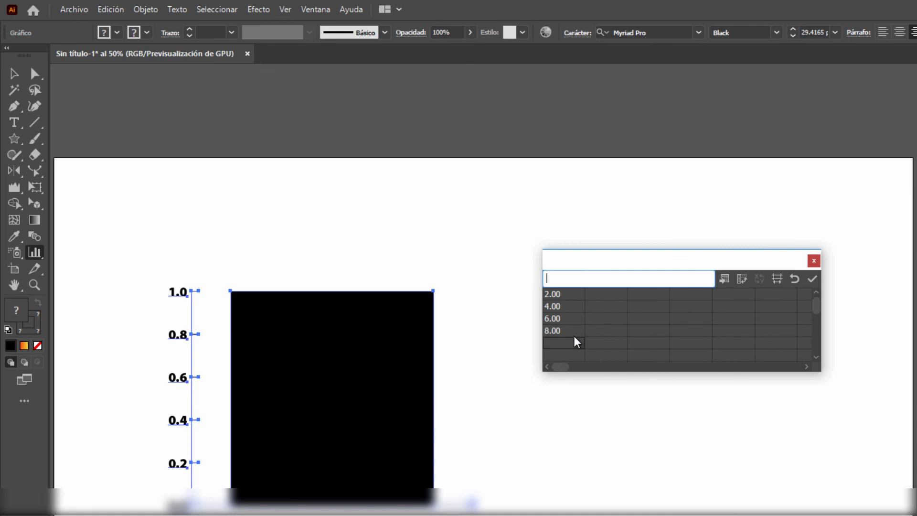
pyautogui.click(812, 279)
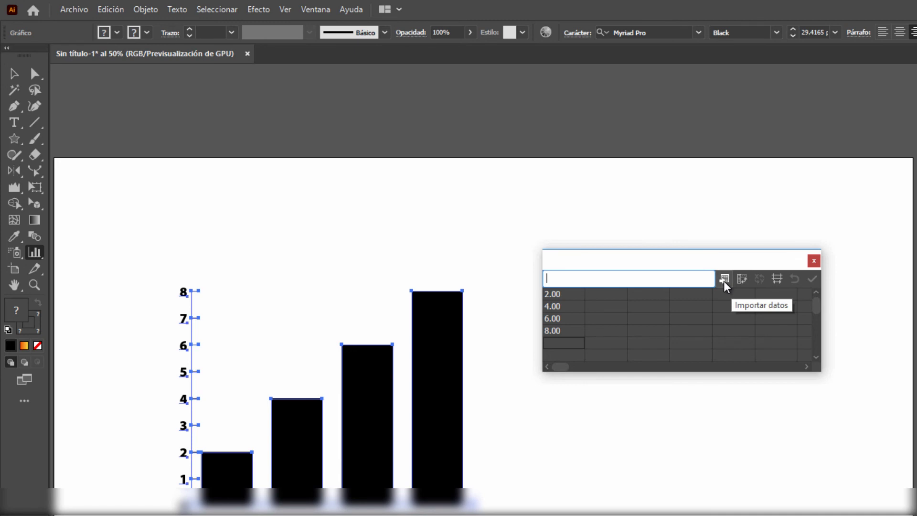
# - Dismiss the cell style settings and the graph data without saving changes, and delete the column graph
pyautogui.click(778, 281)
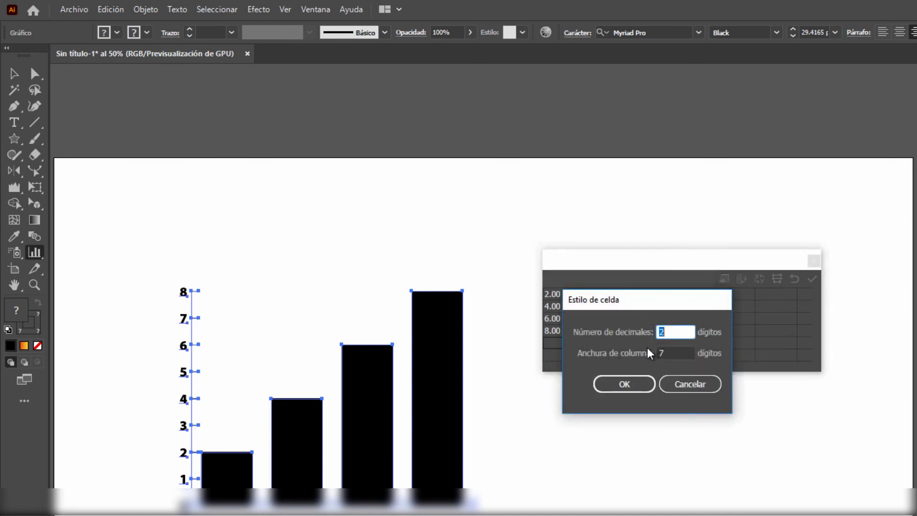
pyautogui.click(681, 384)
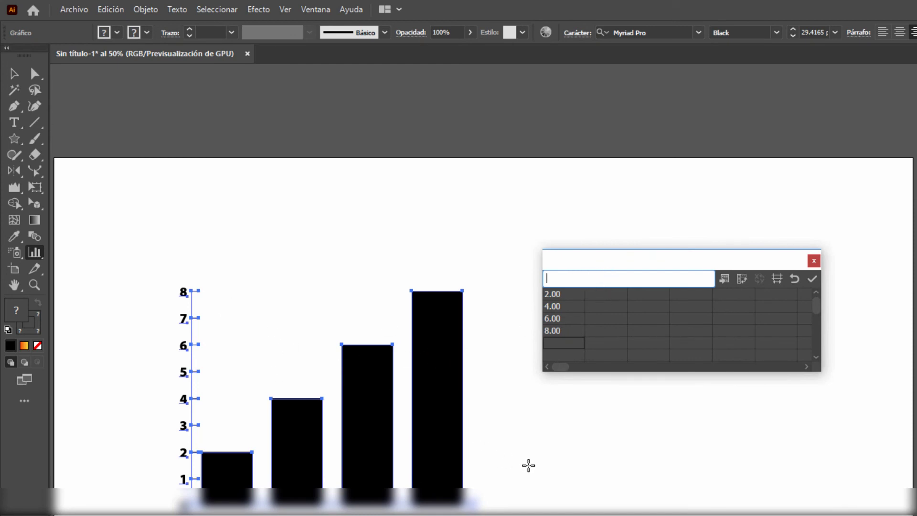
pyautogui.click(14, 74)
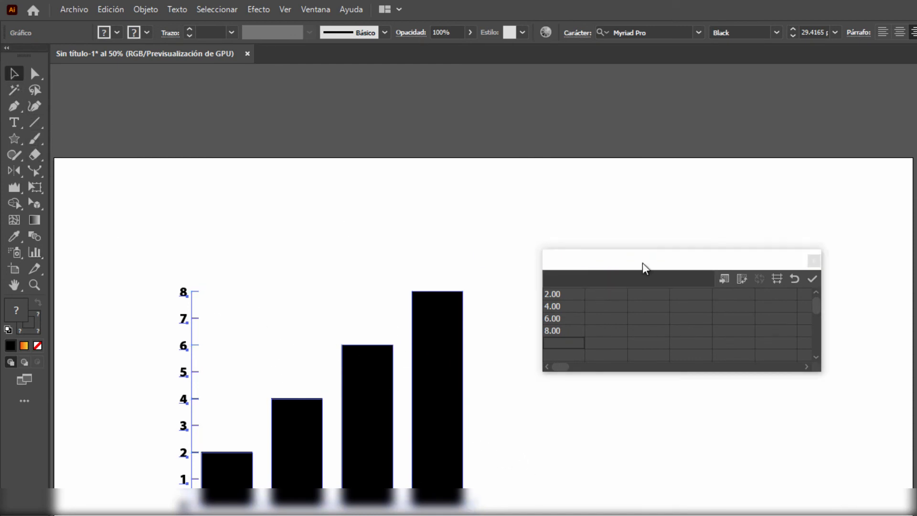
pyautogui.click(814, 260)
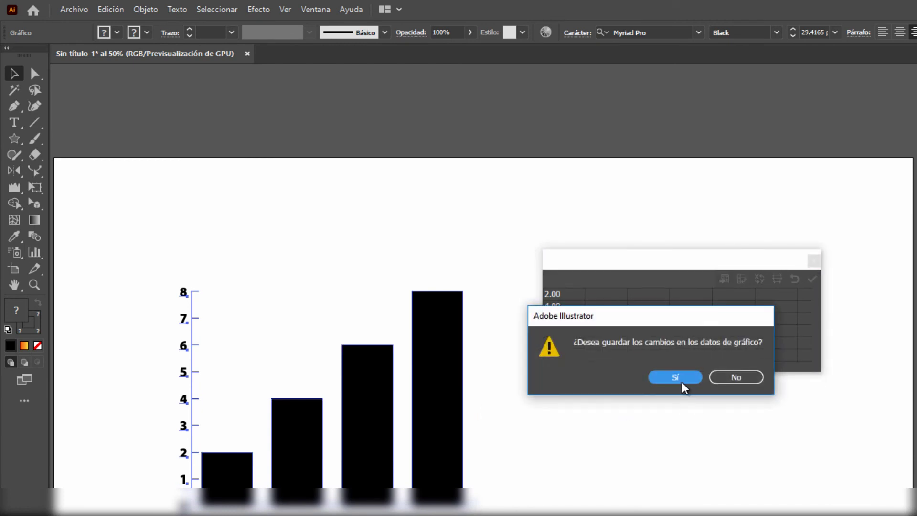
pyautogui.click(735, 377)
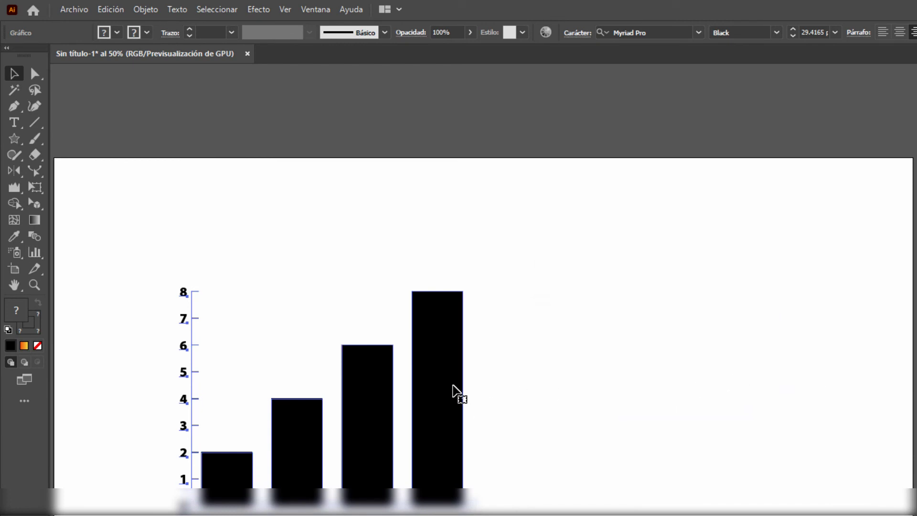
pyautogui.press('Delete')
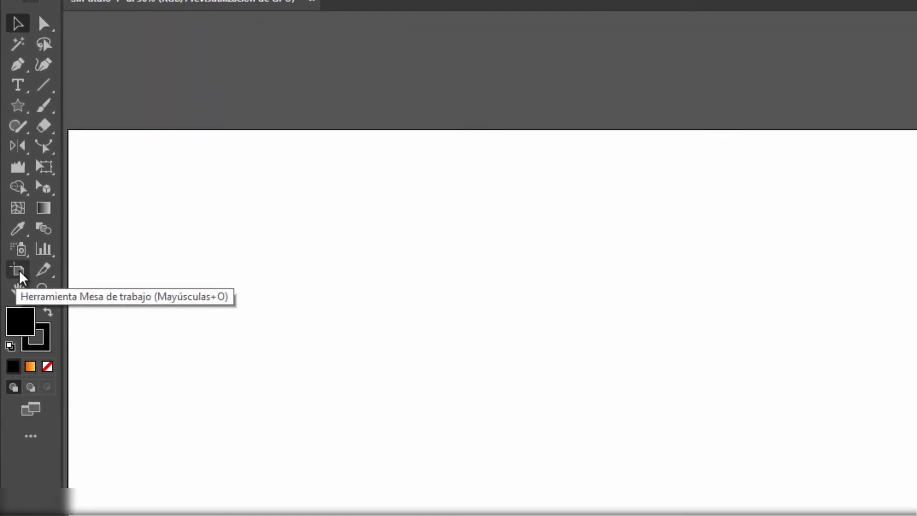
# - Draw a second artboard about 1385 px wide and 1125 px tall beside the first one, and delete it
pyautogui.click(19, 276)
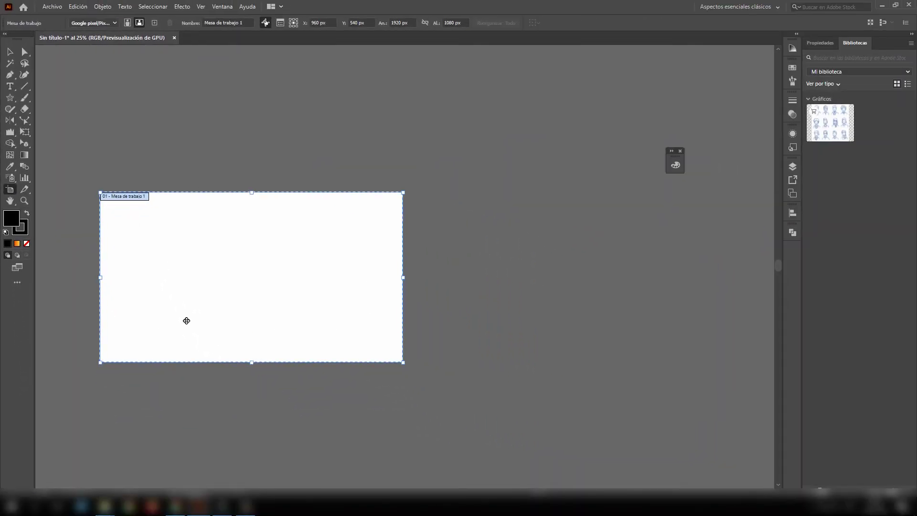
pyautogui.moveTo(455, 193); pyautogui.dragTo(674, 369)
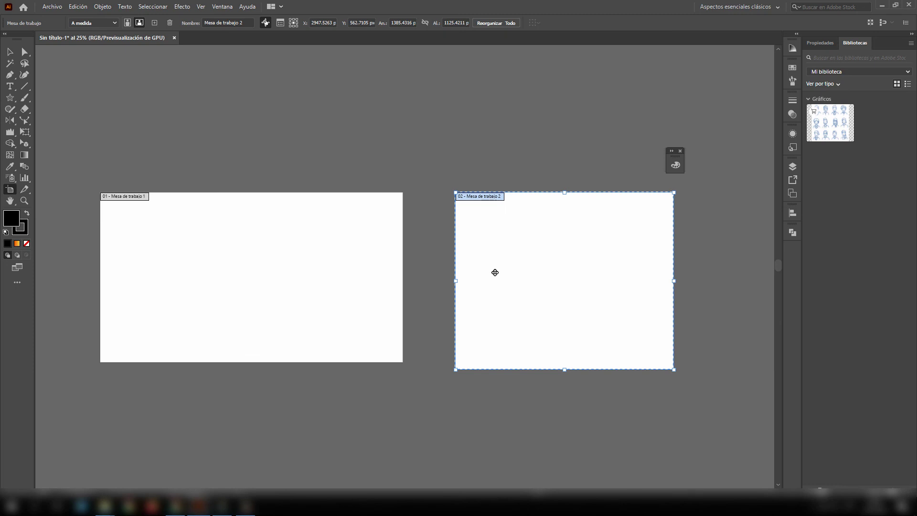
pyautogui.press('Delete')
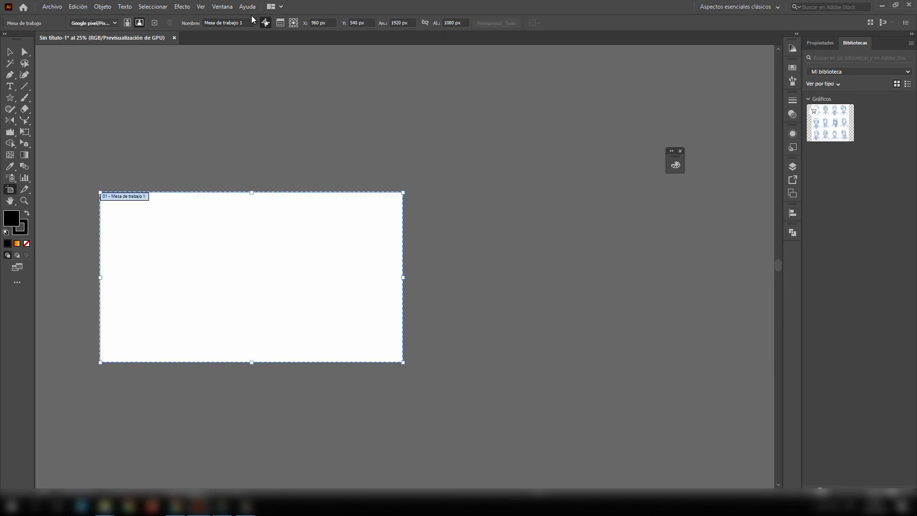
# - Show the document's artboard list, add a second 1920 × 1080 px artboard from it and remove that artboard again
pyautogui.click(228, 7)
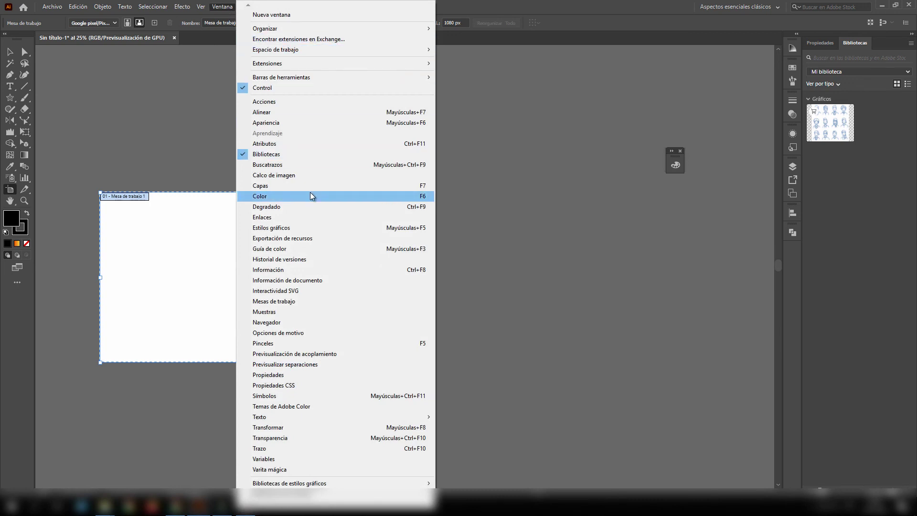
pyautogui.click(286, 301)
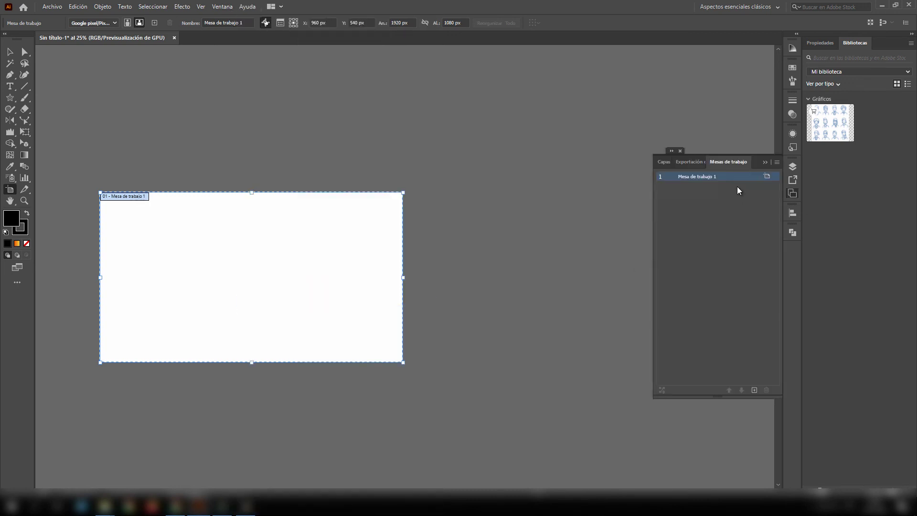
pyautogui.click(754, 389)
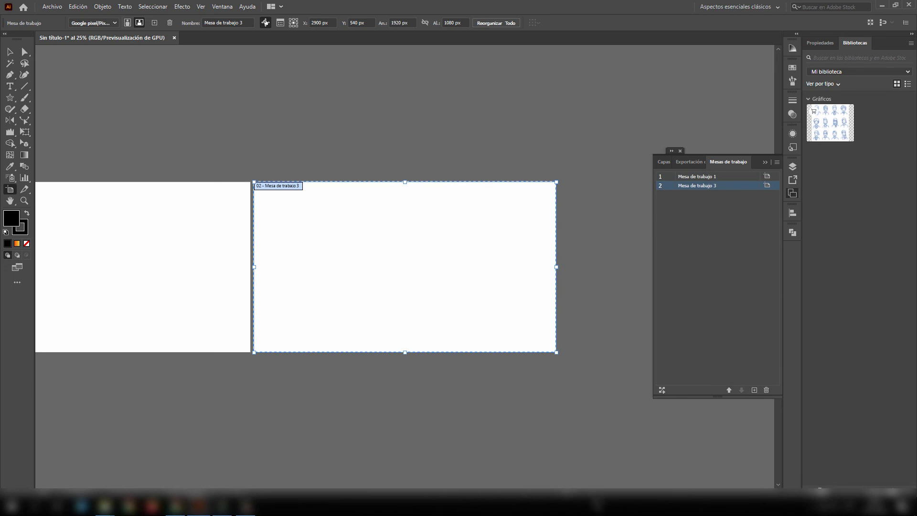
pyautogui.moveTo(567, 493); pyautogui.dragTo(546, 493)
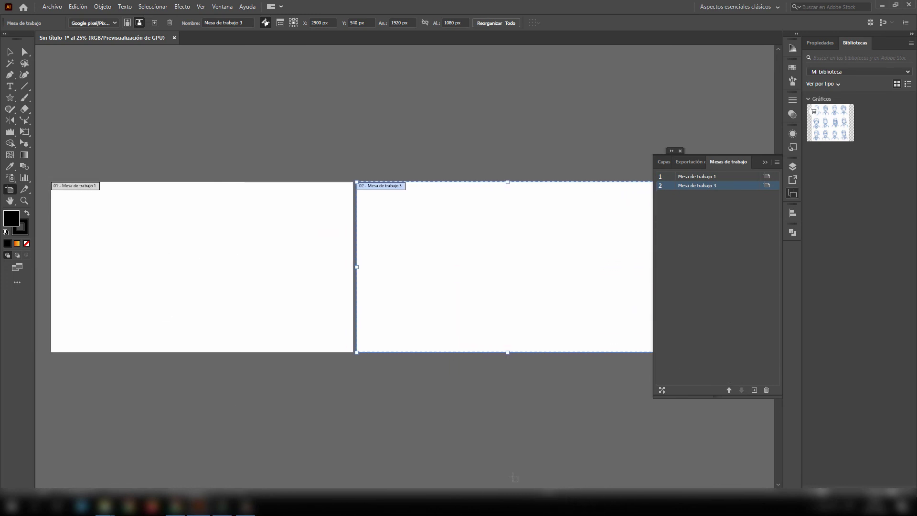
pyautogui.click(766, 389)
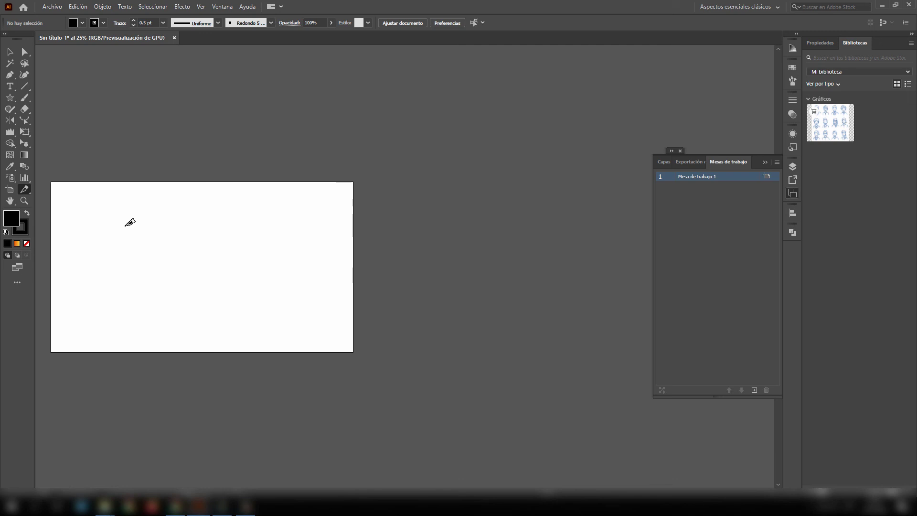
# - Pan the artboard with the Hand tool and magnify the view to 50% with the Zoom tool
pyautogui.click(10, 201)
pyautogui.moveTo(119, 231); pyautogui.dragTo(153, 244)
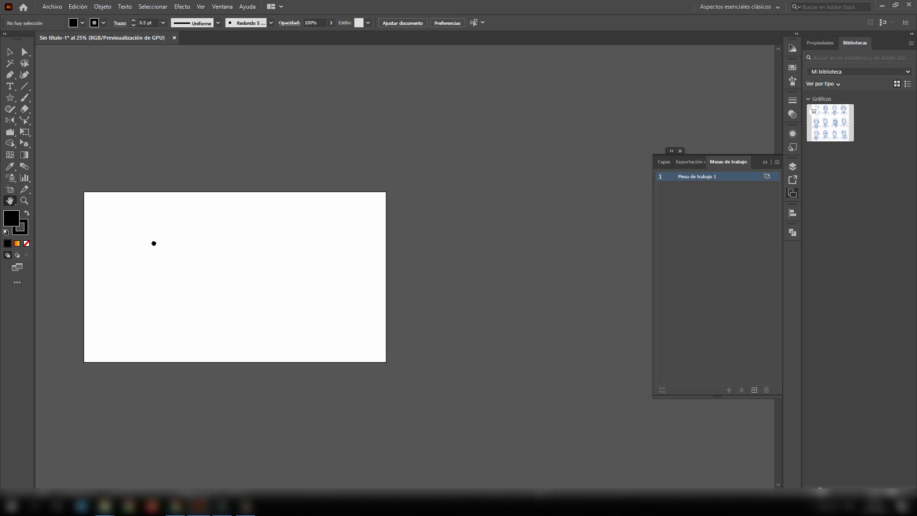
pyautogui.click(25, 200)
pyautogui.click(182, 268)
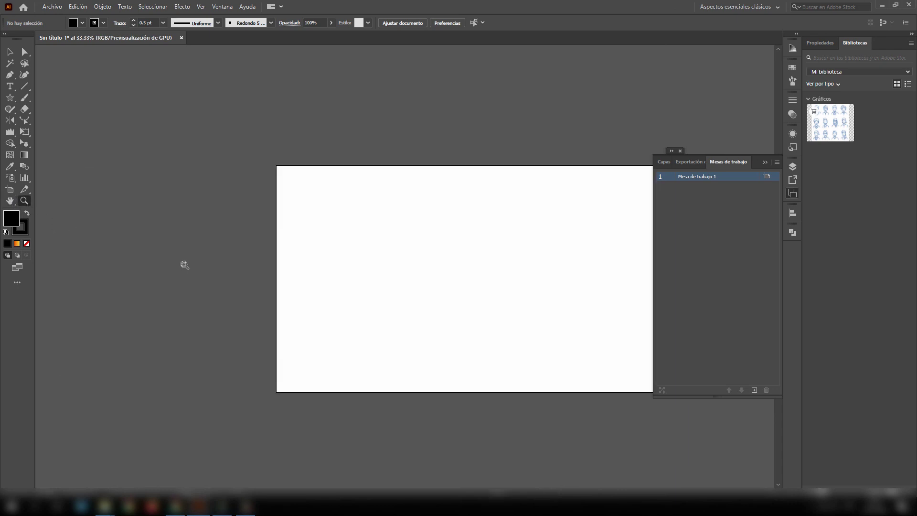
pyautogui.click(355, 266)
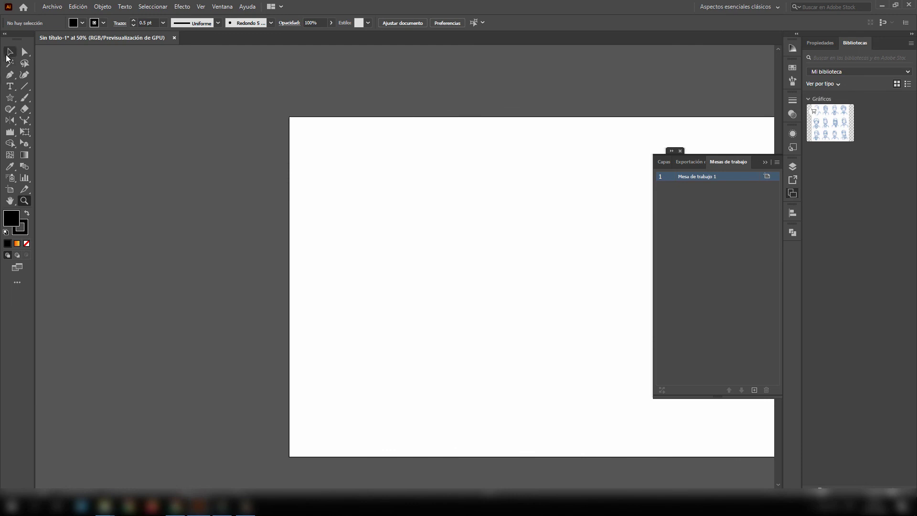
# - Pan and zoom around the artboard with the Selection tool active, ending with the whole artboard in view at 50%
pyautogui.click(10, 52)
pyautogui.moveTo(393, 201); pyautogui.dragTo(240, 183)
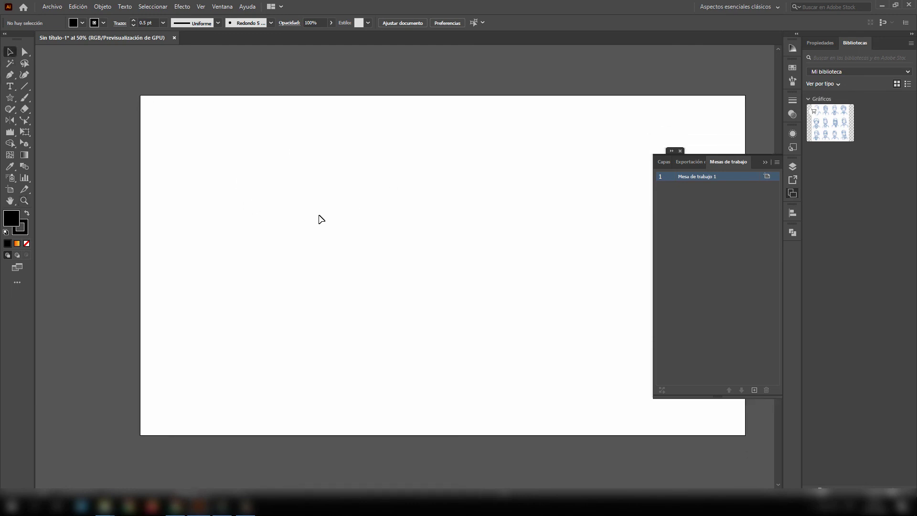
pyautogui.moveTo(342, 201); pyautogui.dragTo(236, 209)
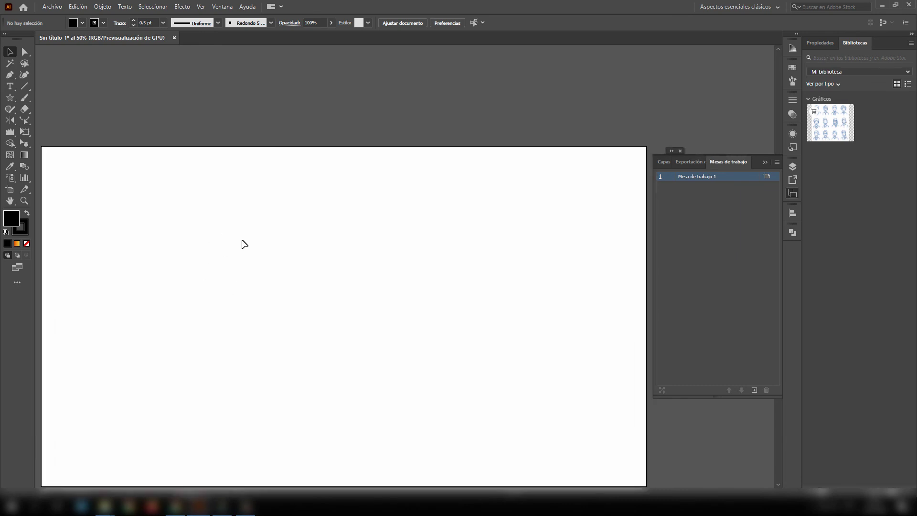
pyautogui.press('super')
pyautogui.click(268, 154)
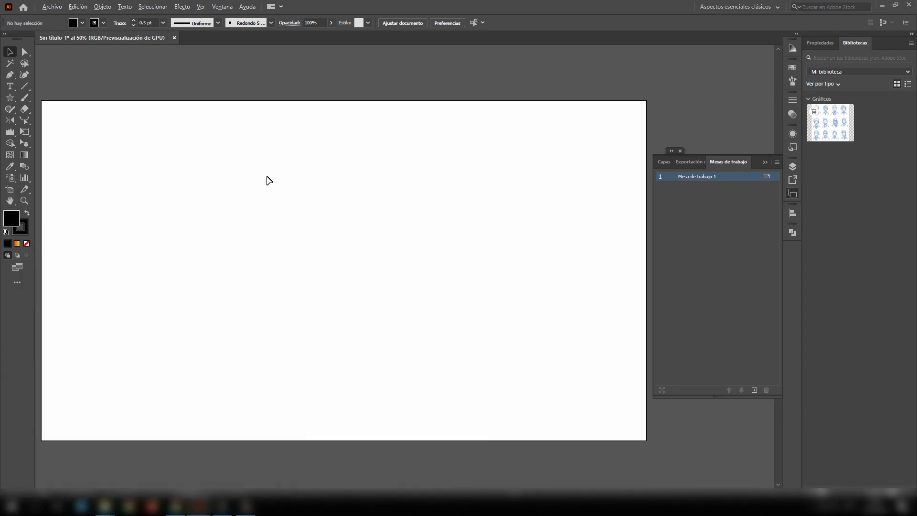
pyautogui.scroll(3, 267, 178)
pyautogui.scroll(-4, 267, 184)
pyautogui.scroll(4, 266, 187)
pyautogui.scroll(-10, 267, 187)
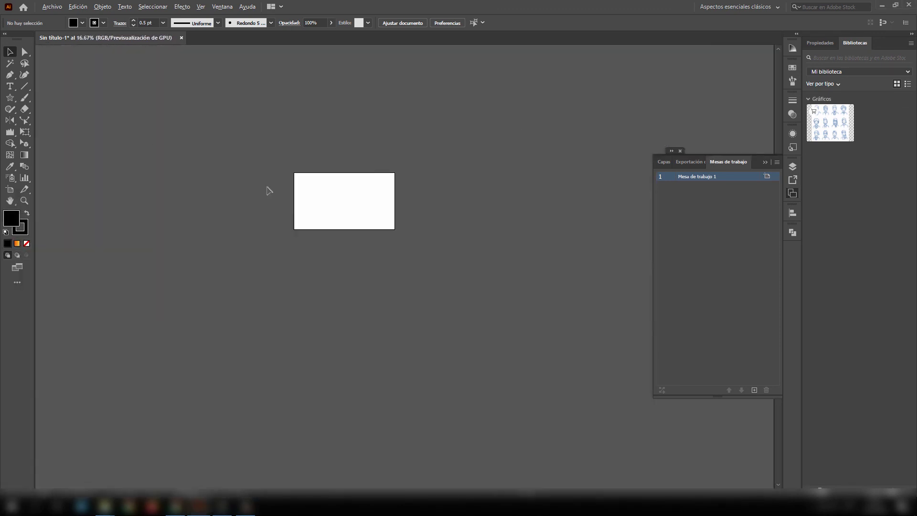
pyautogui.scroll(5, 267, 187)
pyautogui.scroll(-4, 337, 236)
pyautogui.moveTo(392, 334); pyautogui.dragTo(194, 259)
pyautogui.scroll(6, 317, 267)
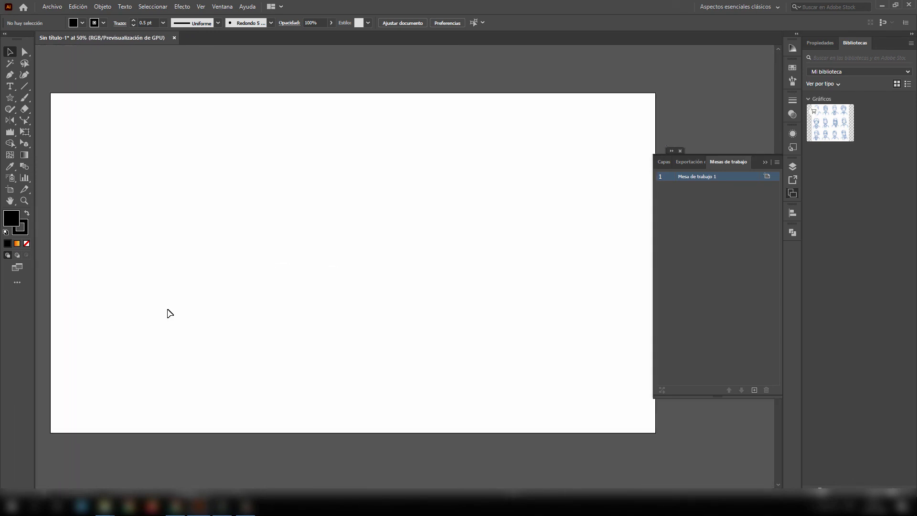